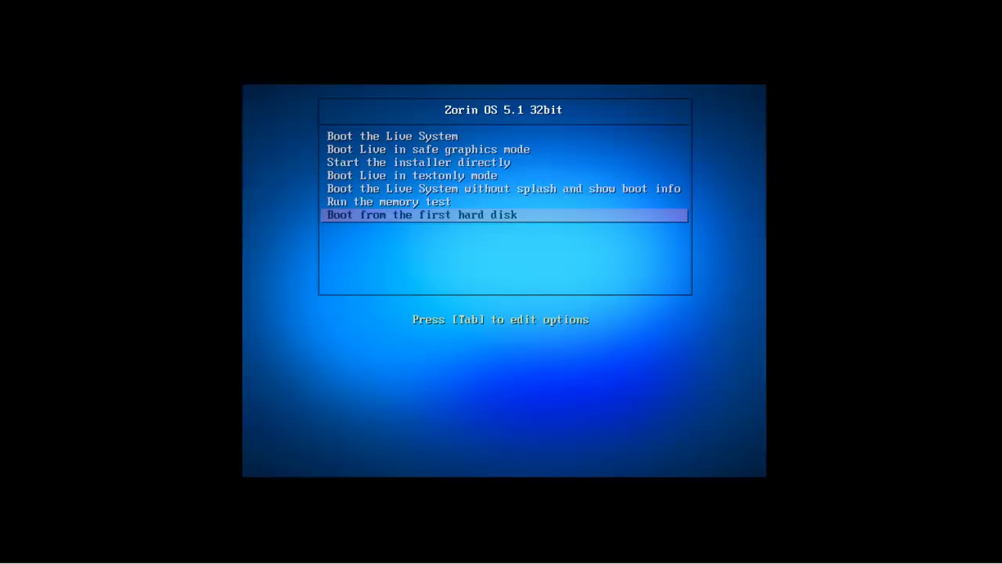
- Select 'Start the installer directly' in the boot menu and boot it
{"action": "key", "text": "Up"}
{"action": "key", "text": "Up"}
{"action": "key", "text": "Up"}
{"action": "key", "text": "Up"}
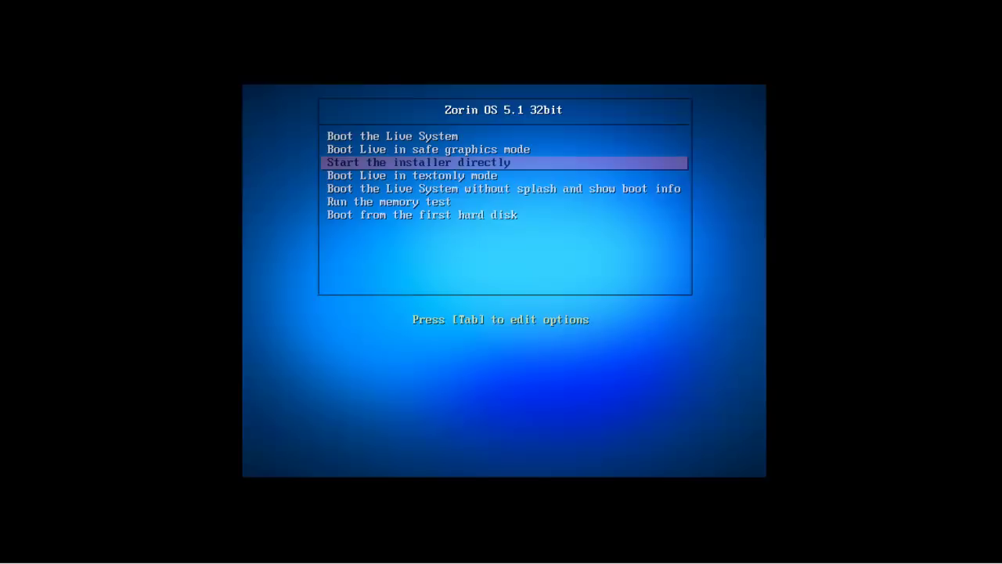
{"action": "key", "text": "Return"}
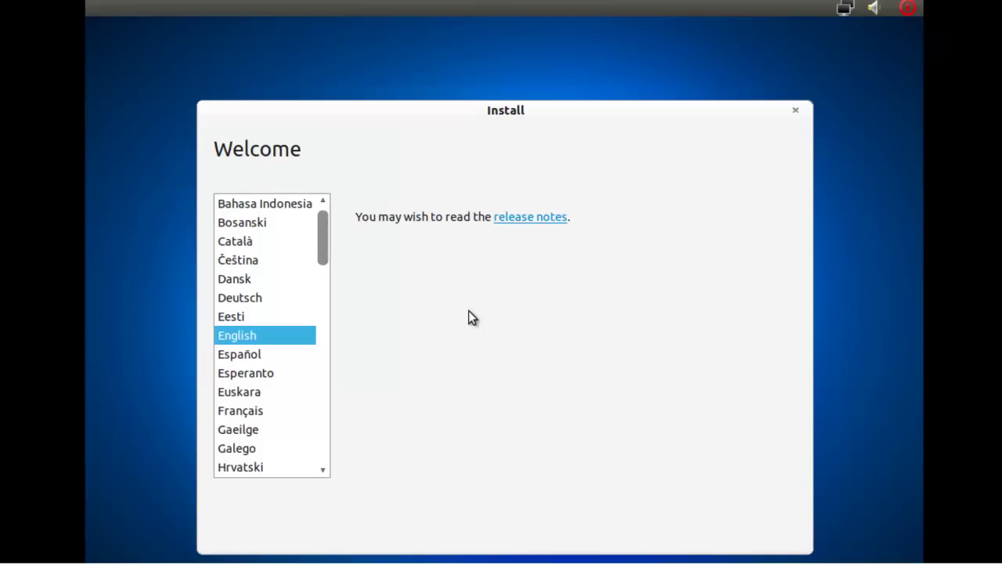
- Keep English as the installer language and continue past the Welcome page
{"action": "left_click", "coordinate": [702, 503]}
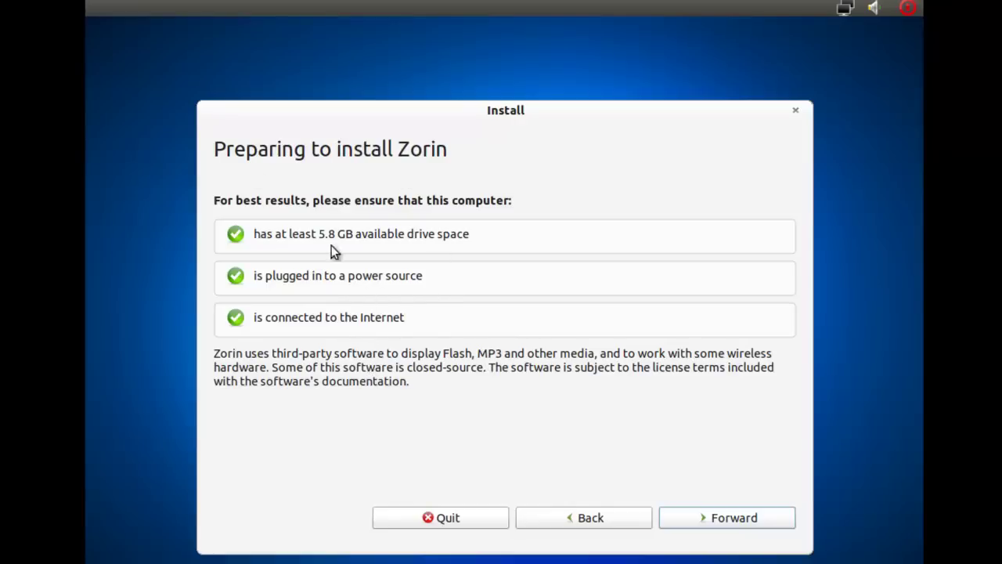
- Erase the whole 21.5 GB disk for Zorin, start installing, and show the detailed log
{"action": "left_click", "coordinate": [685, 517]}
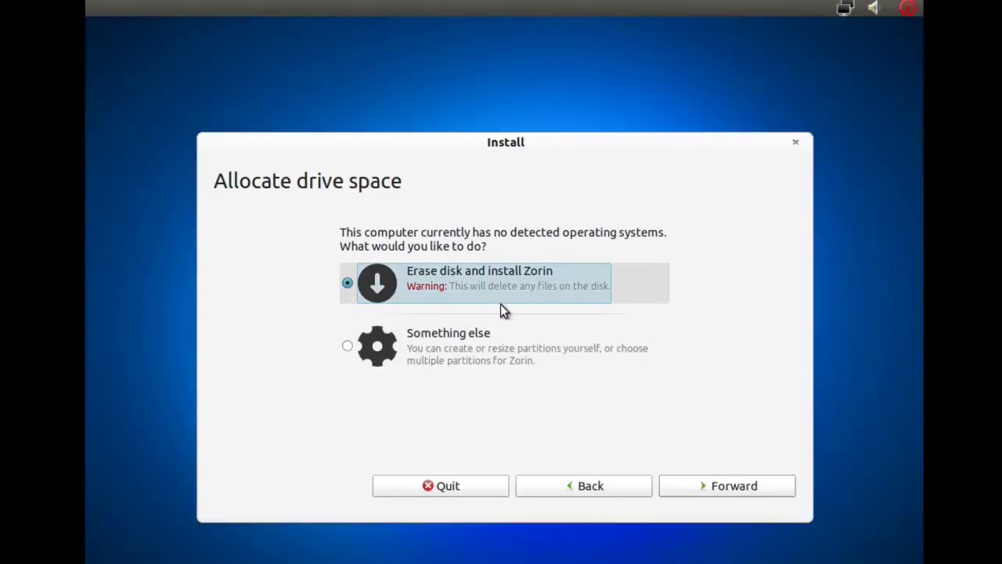
{"action": "left_click", "coordinate": [727, 485]}
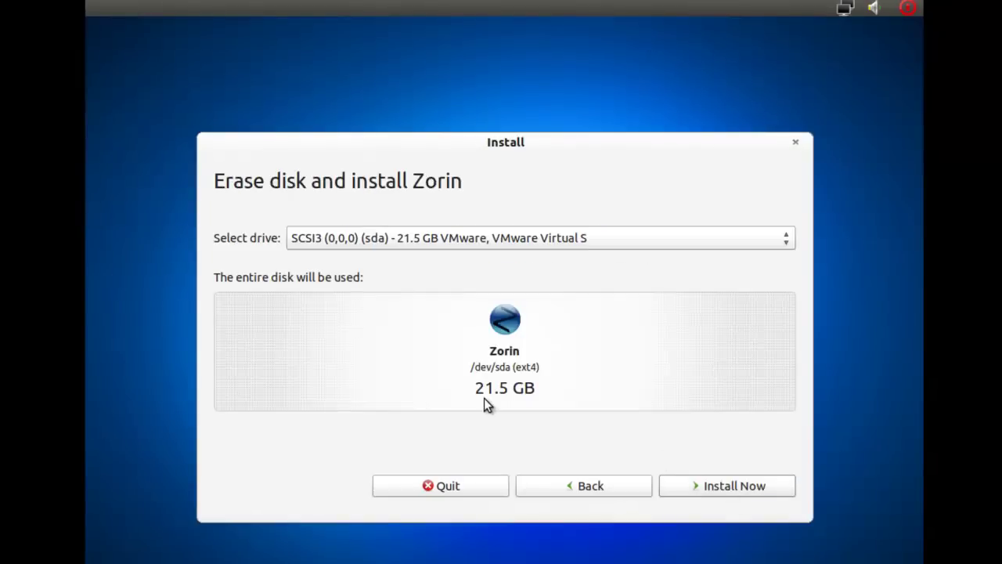
{"action": "left_click", "coordinate": [711, 487]}
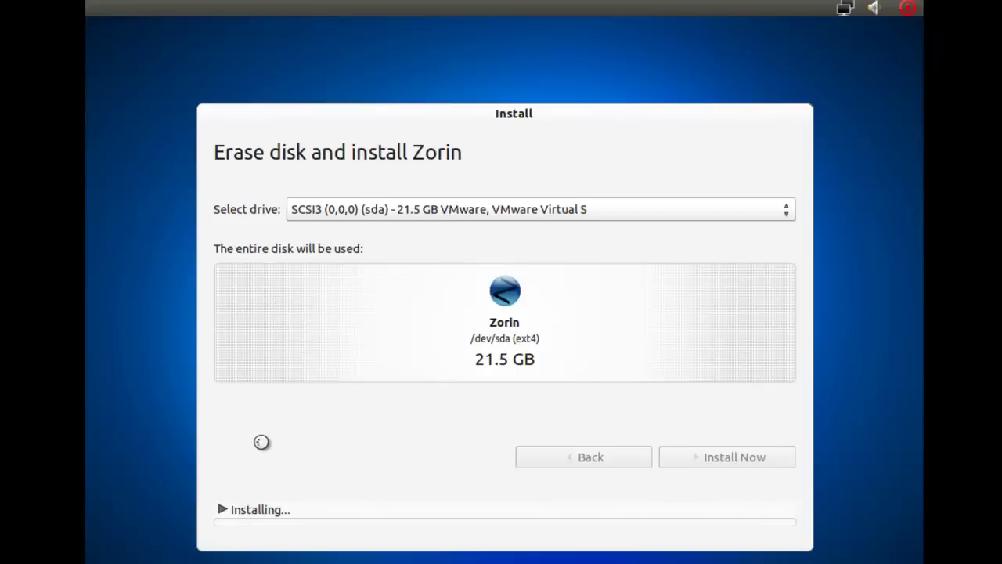
{"action": "left_click", "coordinate": [249, 501]}
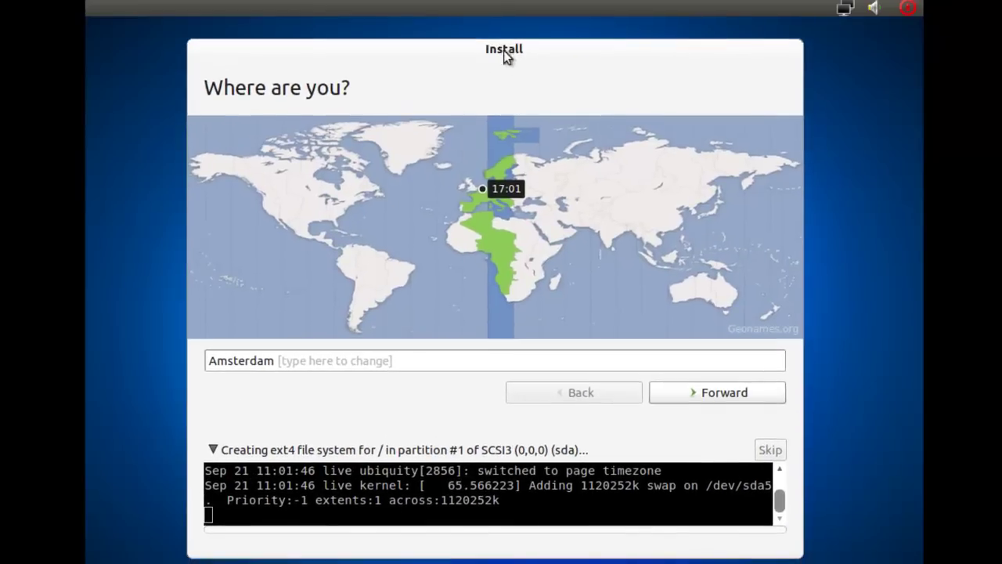
- Accept Amsterdam as the time zone and choose the USA - International (AltGr dead keys) keyboard
{"action": "left_click", "coordinate": [712, 391]}
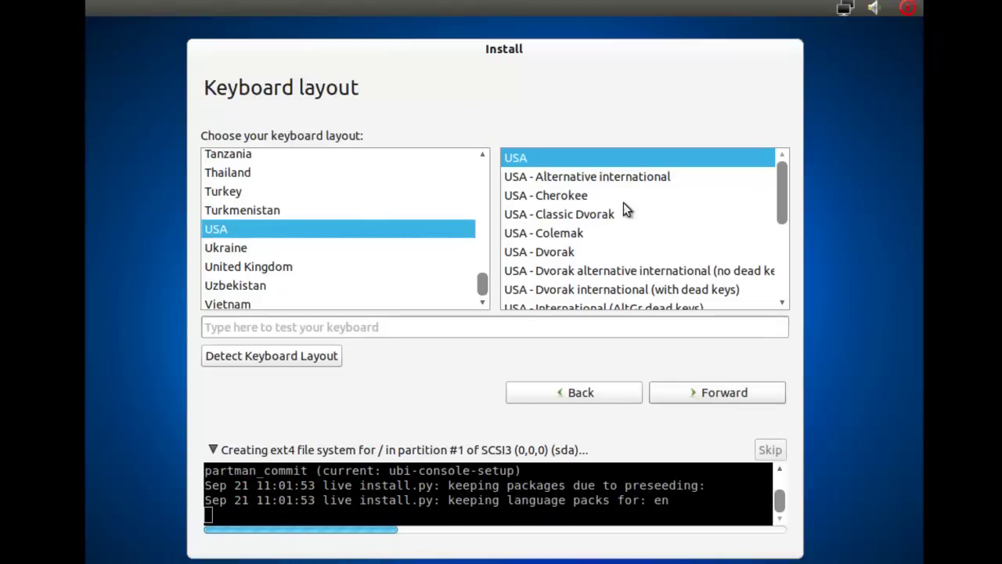
{"action": "left_click", "coordinate": [661, 305]}
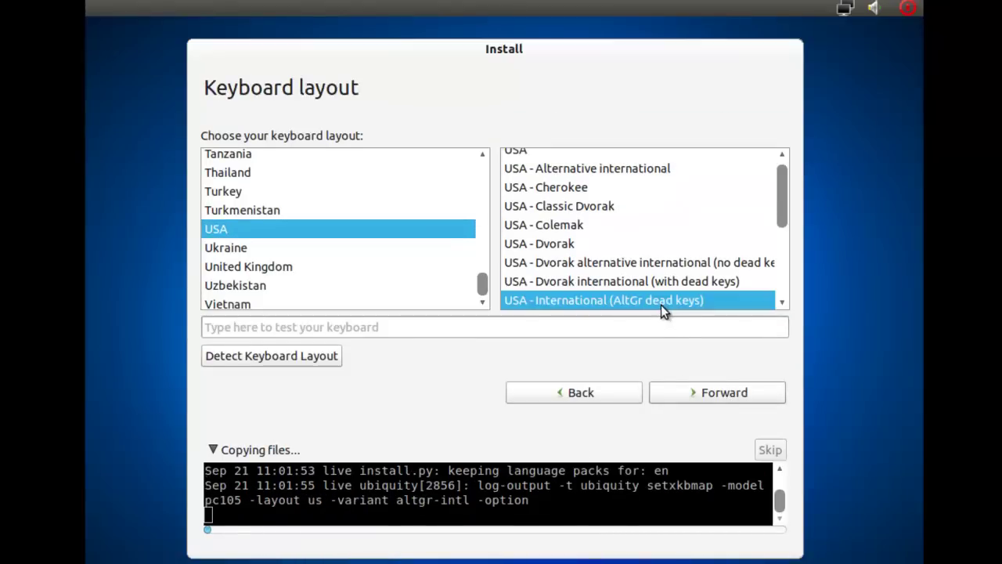
{"action": "left_click", "coordinate": [708, 392]}
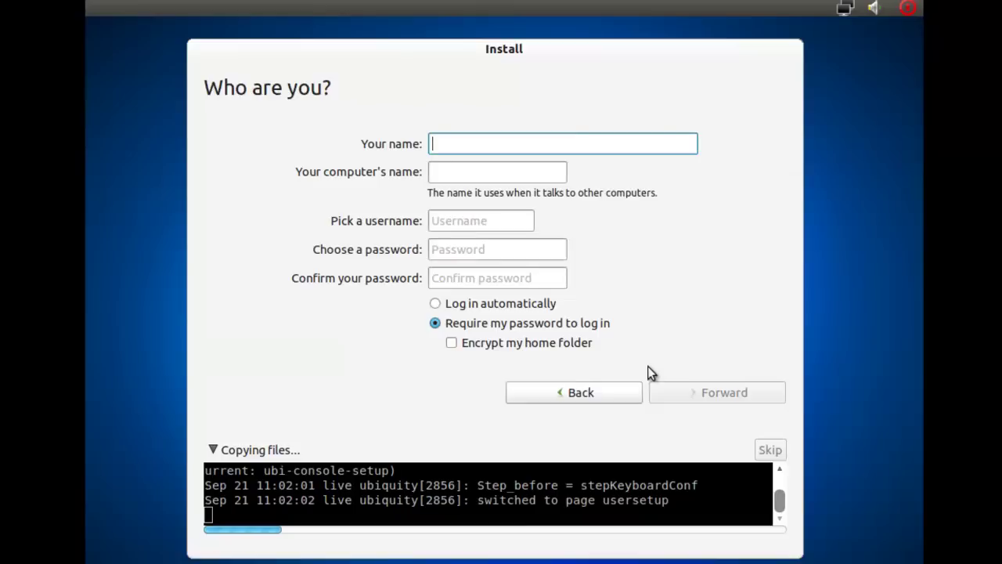
- Enter the user's name and change the computer name to end in -Zorin
{"action": "type", "text": "Spoonfed"}
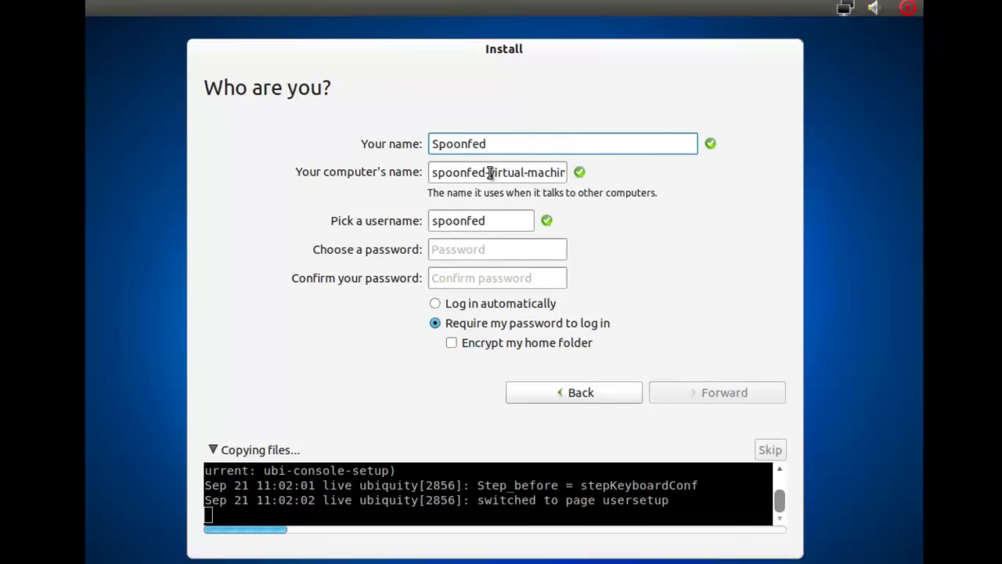
{"action": "left_click_drag", "start_coordinate": [489, 172], "coordinate": [620, 164]}
{"action": "key", "text": "BackSpace"}
{"action": "key", "text": "BackSpace"}
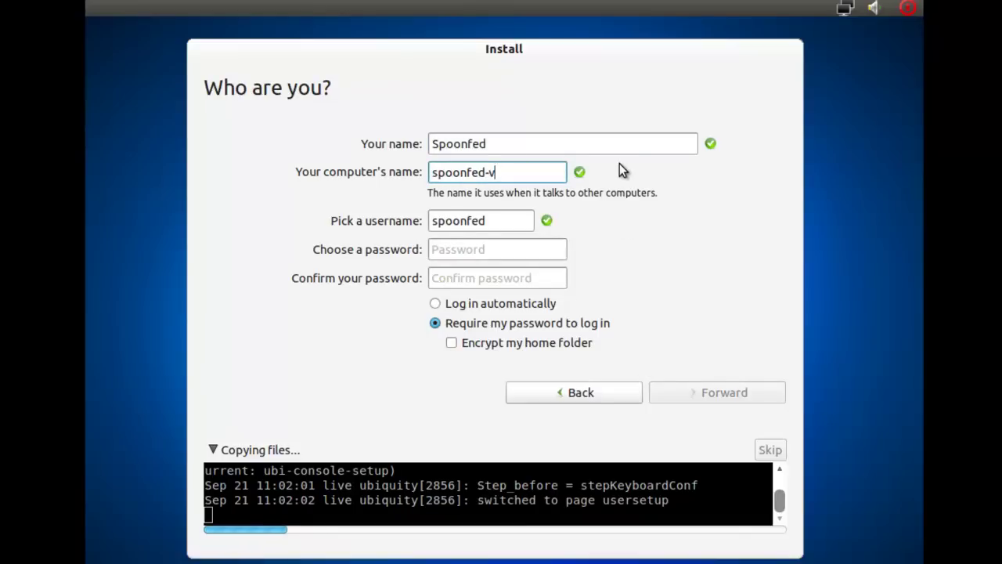
{"action": "type", "text": "Zorin"}
{"action": "key", "text": "Tab"}
- Enter and confirm the account password, then submit the account details
{"action": "left_click", "coordinate": [498, 249]}
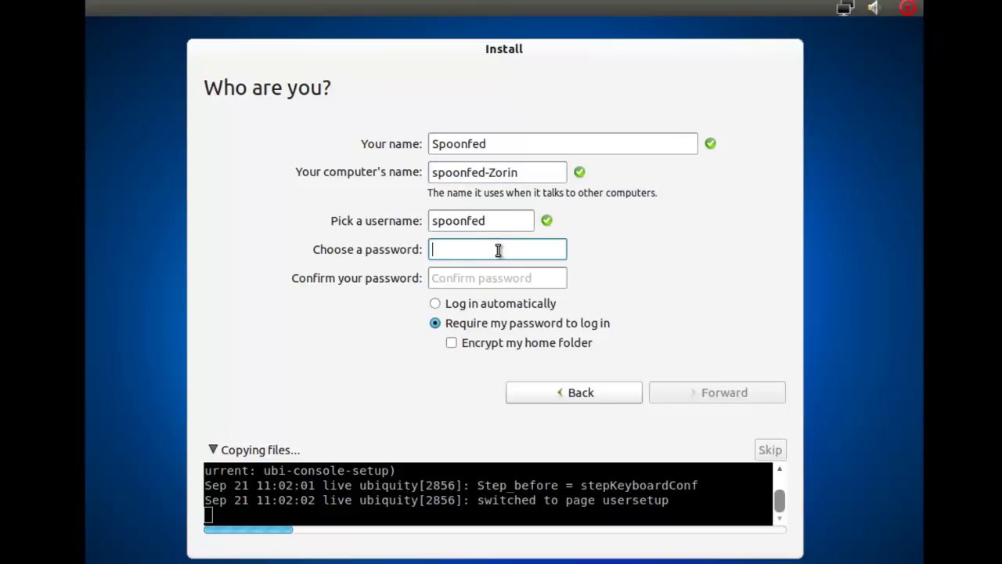
{"action": "type", "text": "password"}
{"action": "key", "text": "Tab"}
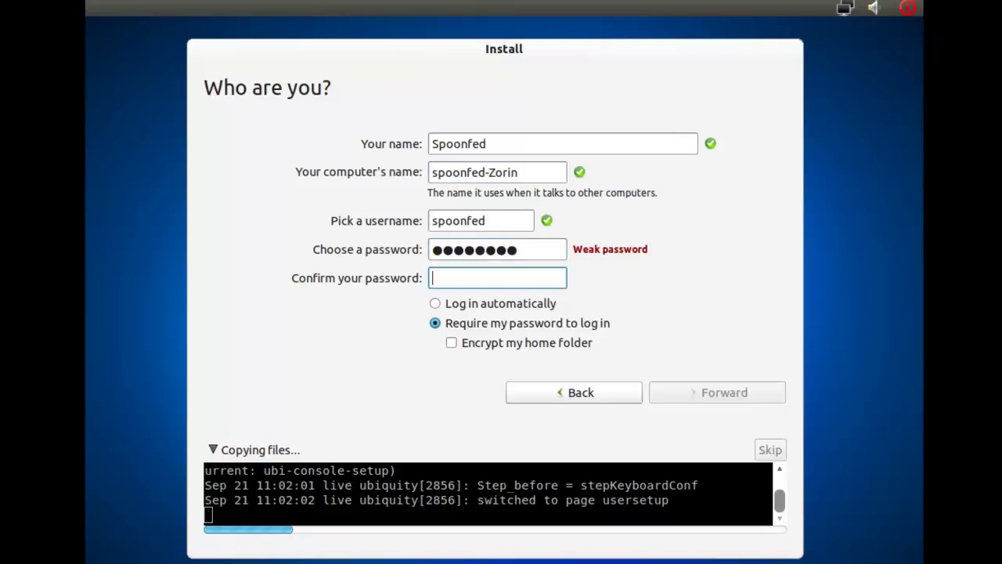
{"action": "type", "text": "password"}
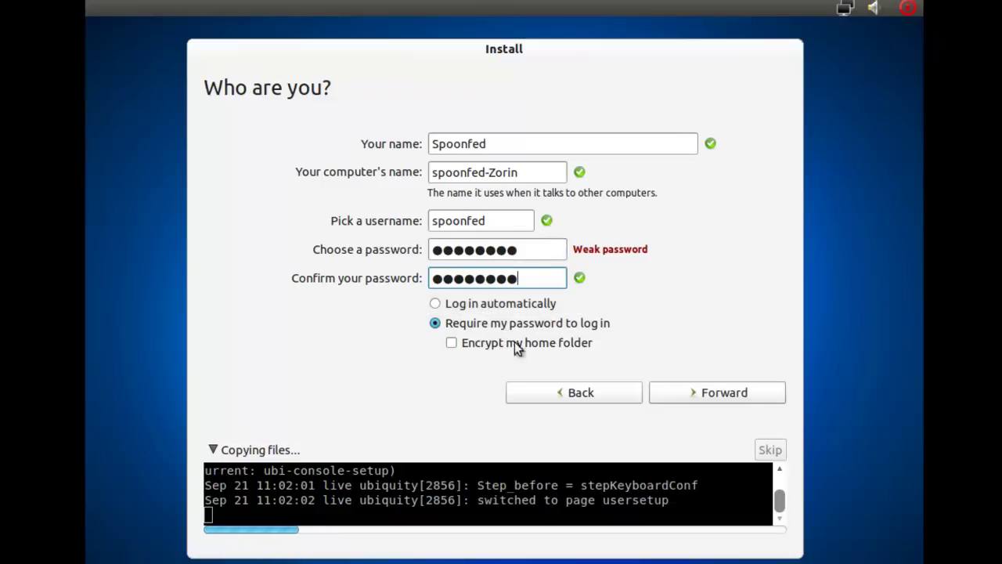
{"action": "left_click", "coordinate": [714, 394]}
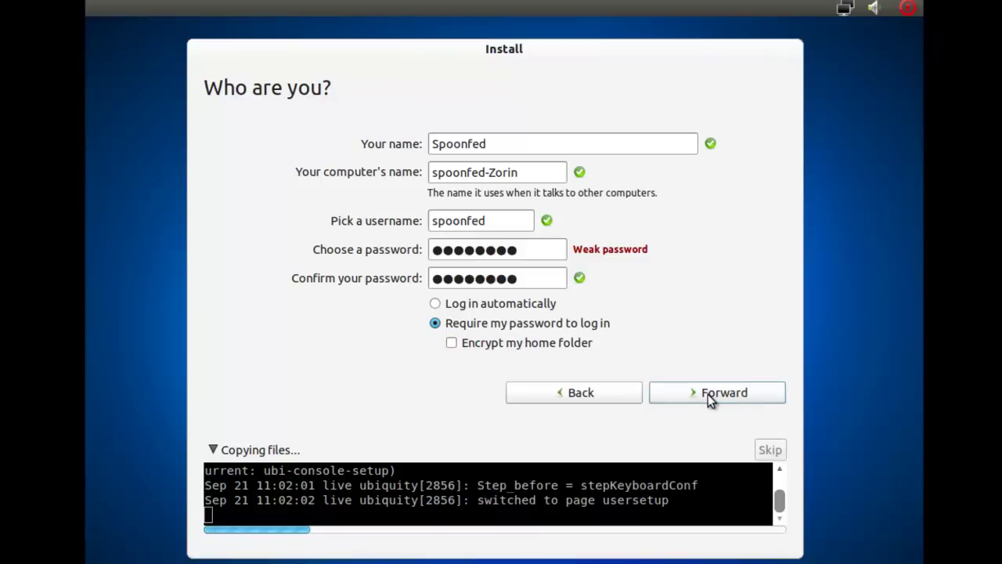
{"action": "left_click", "coordinate": [708, 394]}
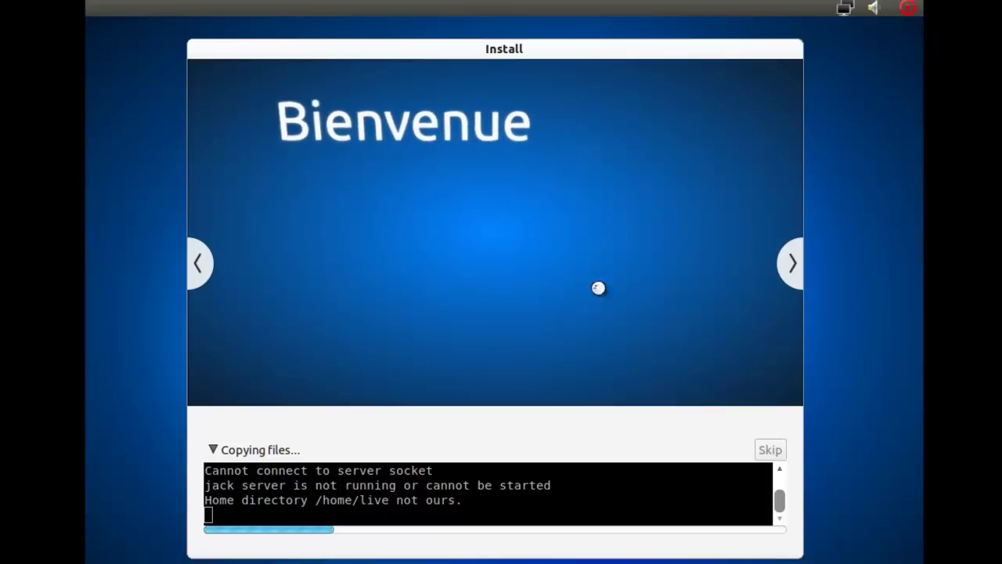
- Page through the installer slideshow from Get free software past Get help with Zorin OS
{"action": "left_click", "coordinate": [792, 265]}
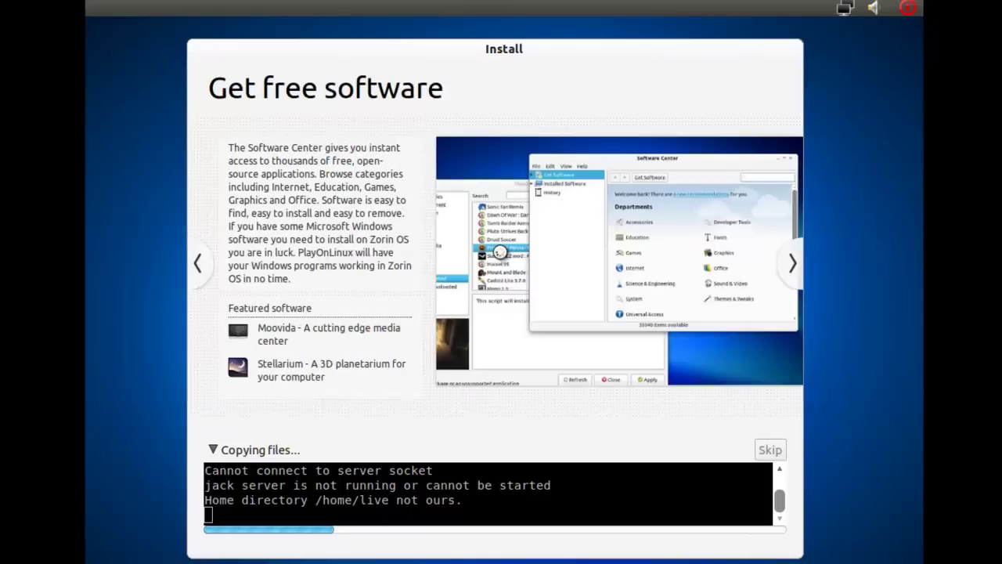
{"action": "left_click", "coordinate": [793, 265]}
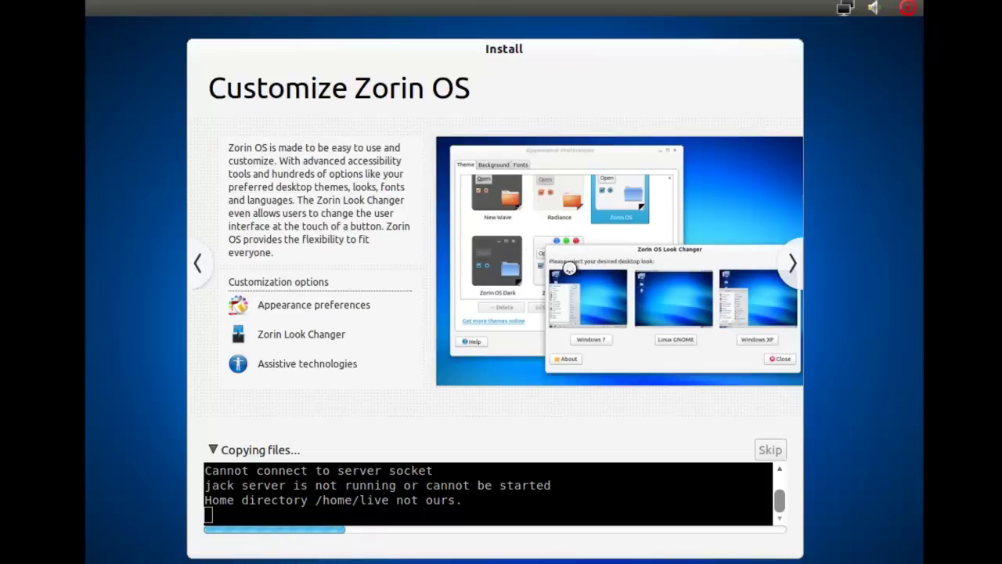
{"action": "left_click", "coordinate": [790, 264]}
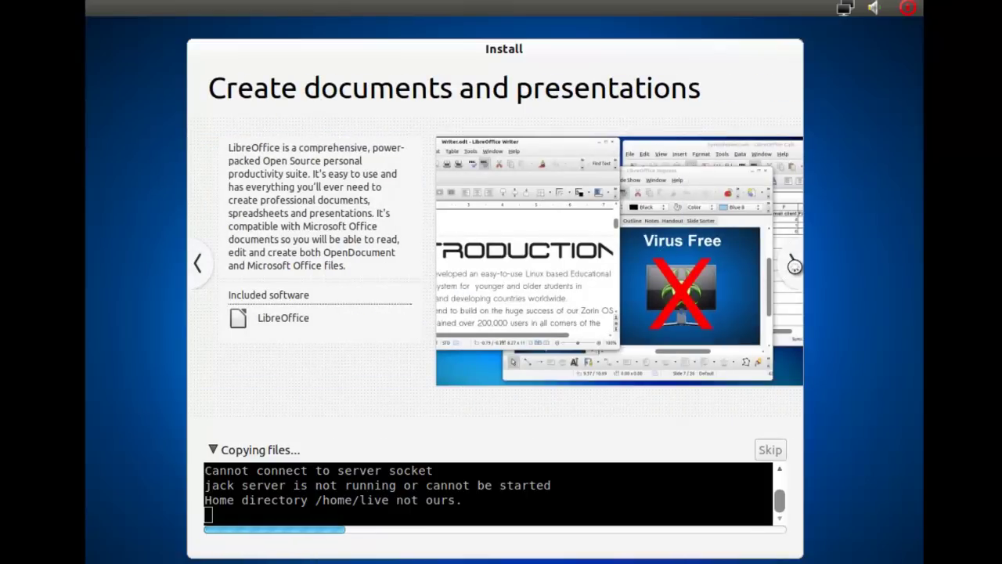
{"action": "left_click", "coordinate": [793, 266]}
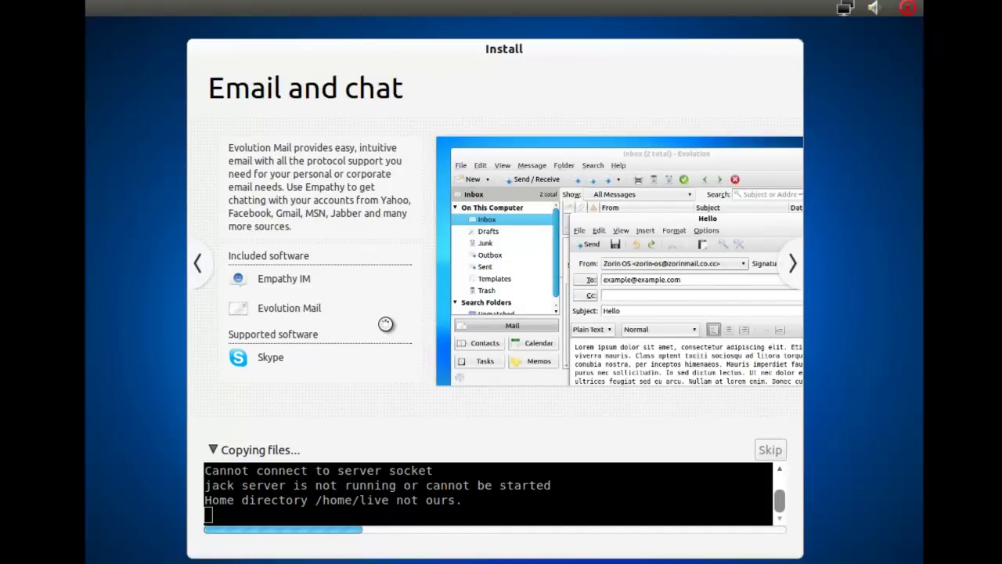
{"action": "left_click", "coordinate": [789, 265]}
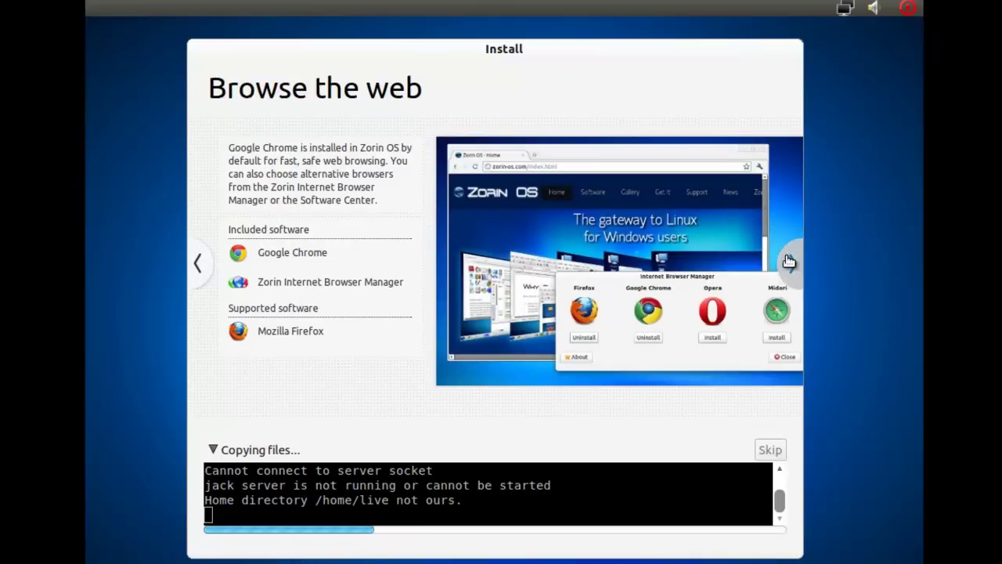
{"action": "left_click", "coordinate": [790, 261]}
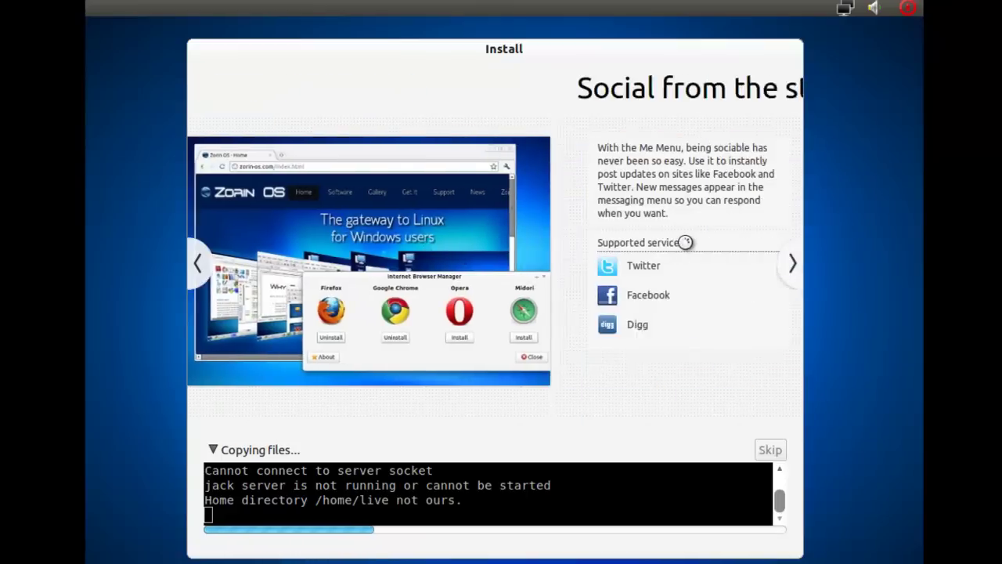
{"action": "left_click", "coordinate": [789, 263]}
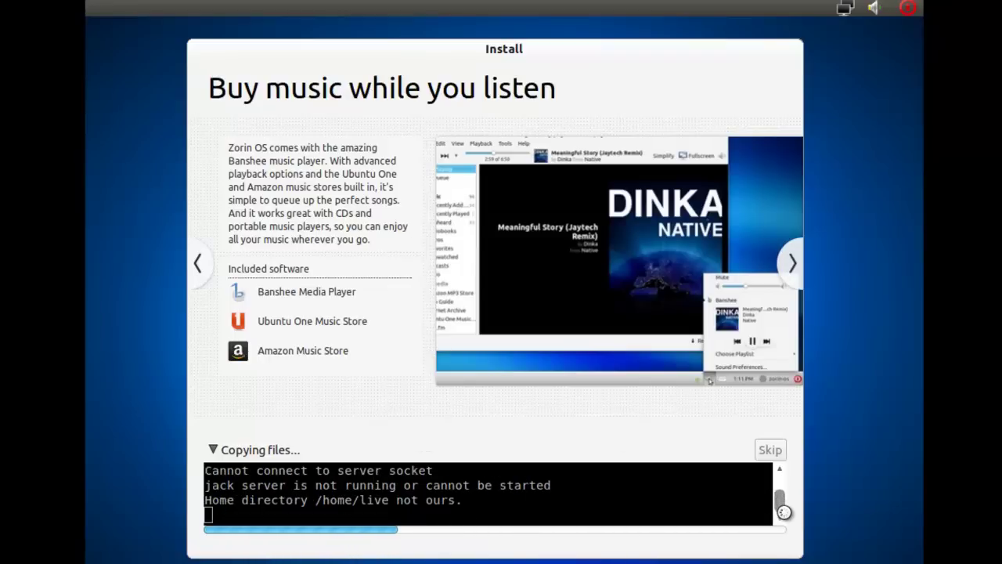
{"action": "left_click", "coordinate": [791, 264]}
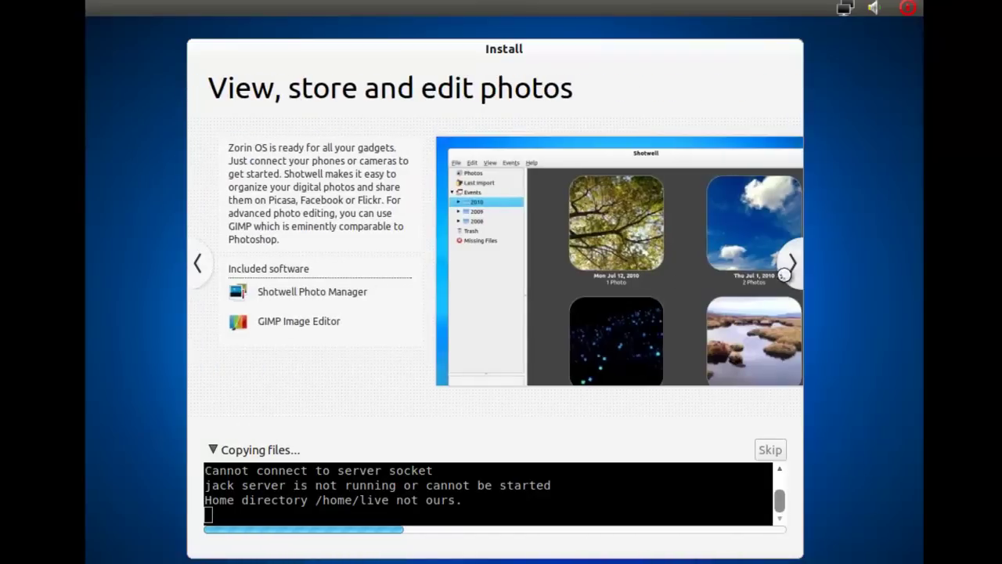
{"action": "left_click", "coordinate": [790, 265]}
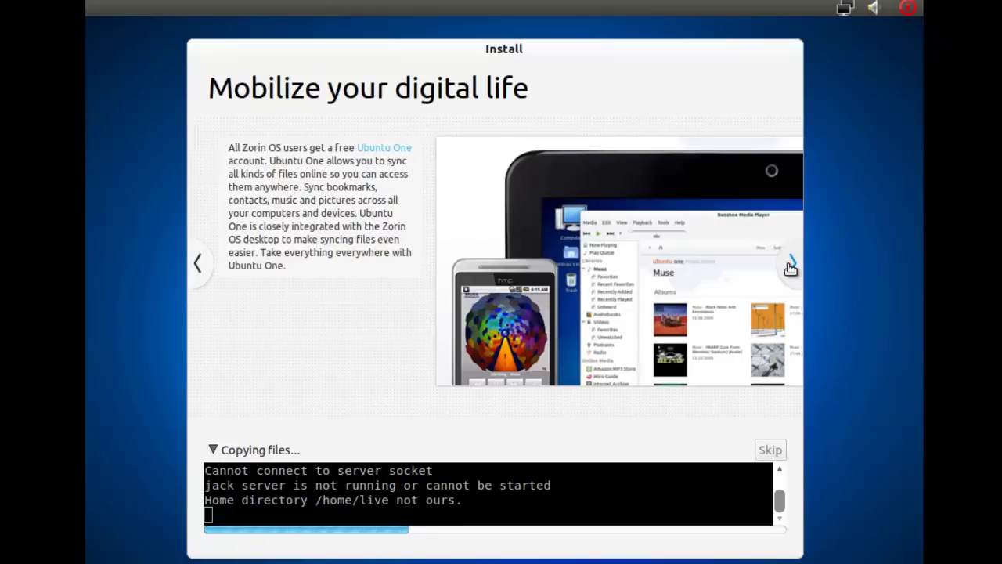
{"action": "left_click", "coordinate": [791, 265]}
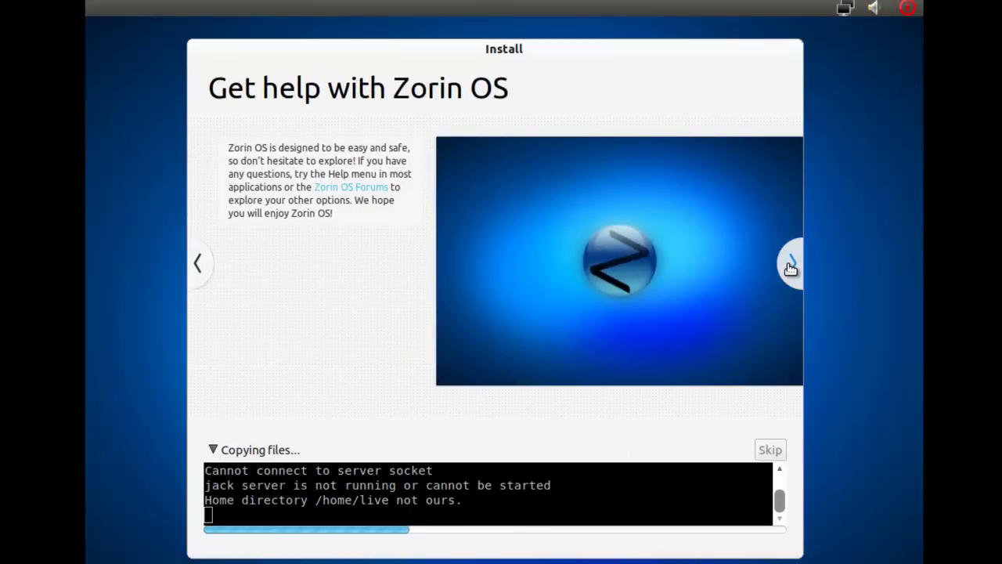
{"action": "left_click", "coordinate": [791, 264]}
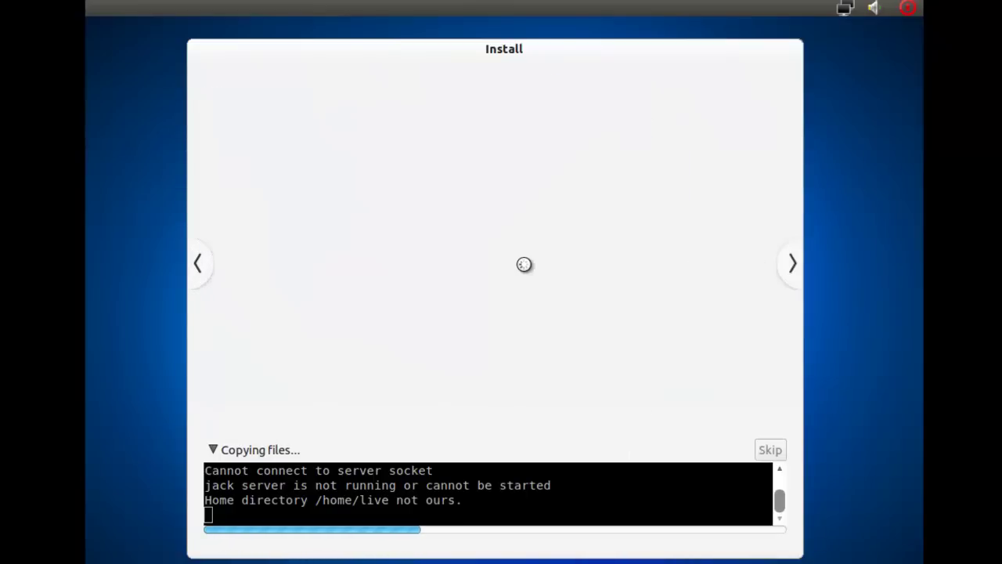
{"action": "left_click", "coordinate": [792, 266]}
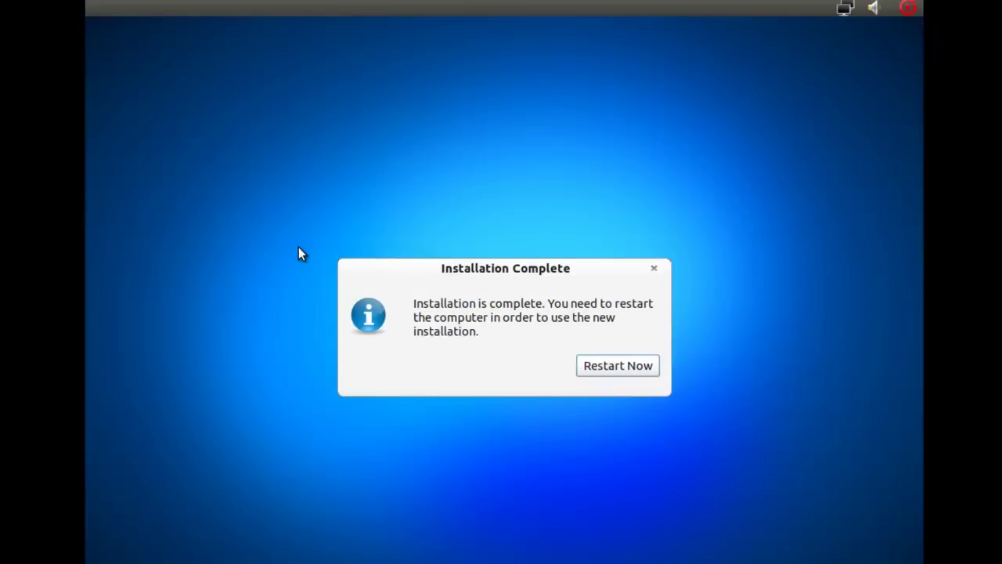
- Restart the computer and confirm the installation media has been removed
{"action": "left_click", "coordinate": [599, 368]}
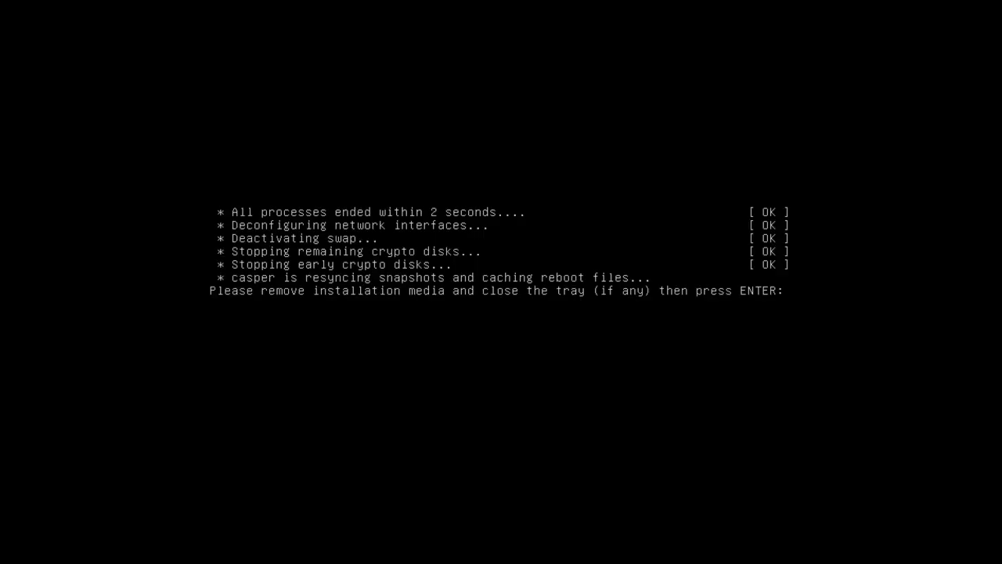
{"action": "key", "text": "Return"}
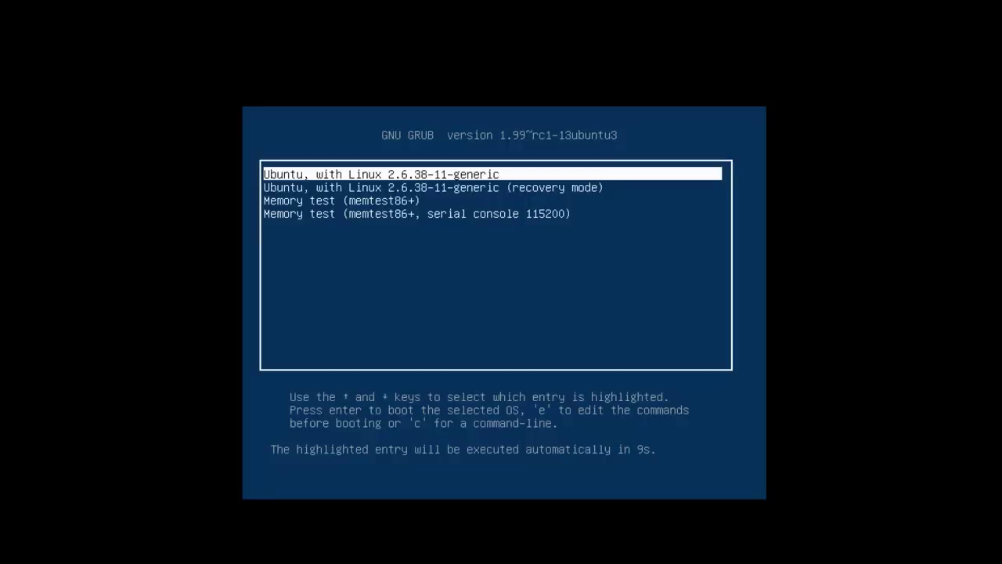
- Review the GRUB entries, then boot the first, normal Ubuntu entry
{"action": "key", "text": "Down"}
{"action": "key", "text": "Up"}
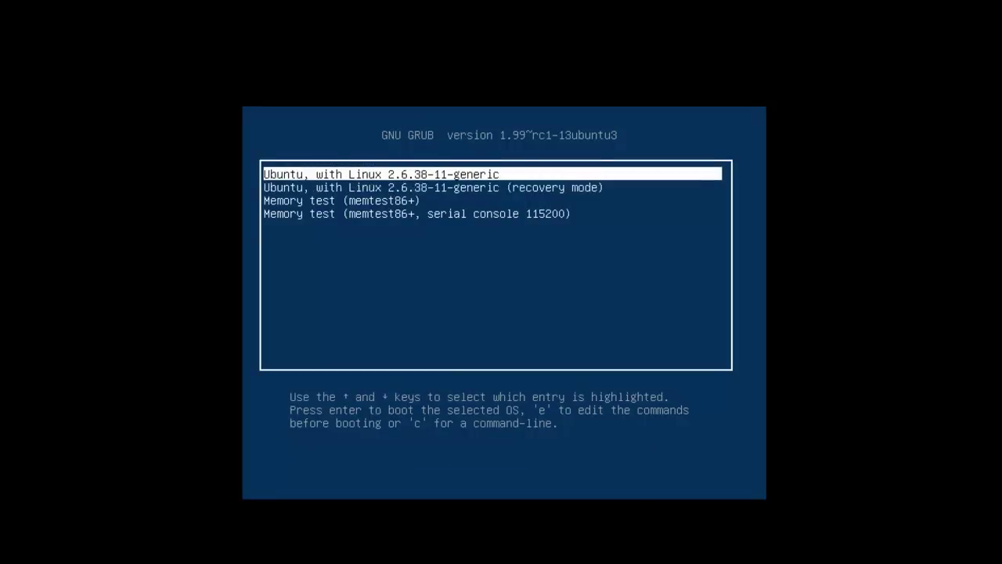
{"action": "key", "text": "Down"}
{"action": "key", "text": "Down"}
{"action": "key", "text": "Up"}
{"action": "key", "text": "Up"}
{"action": "key", "text": "Return"}
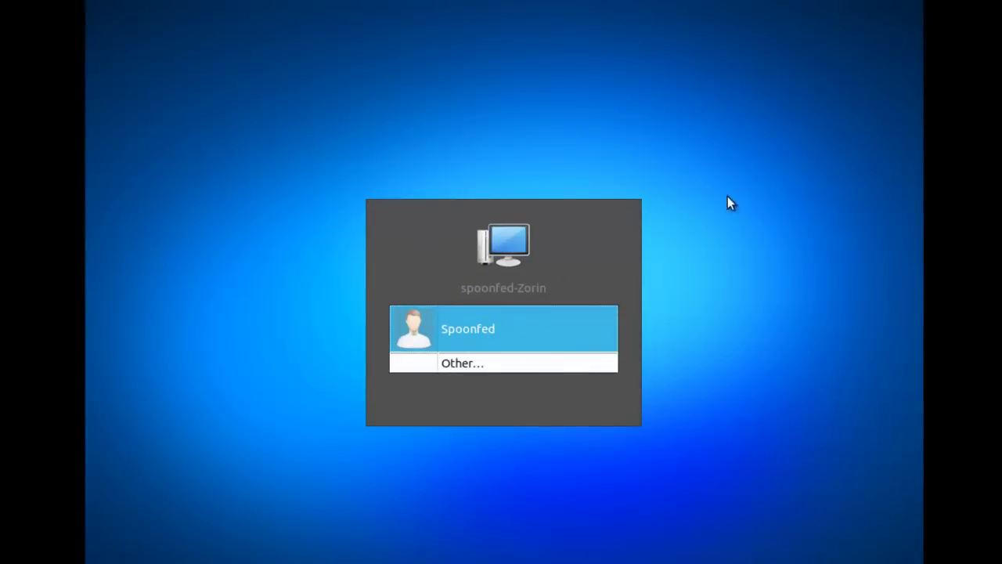
- Log in to the newly created user account with its password
{"action": "left_click", "coordinate": [526, 321]}
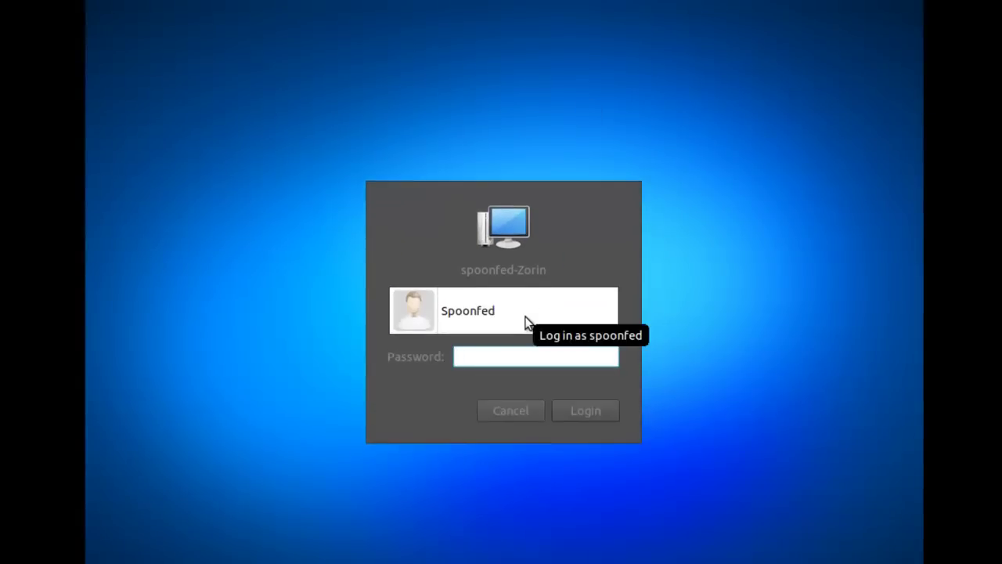
{"action": "type", "text": "******"}
{"action": "key", "text": "Return"}
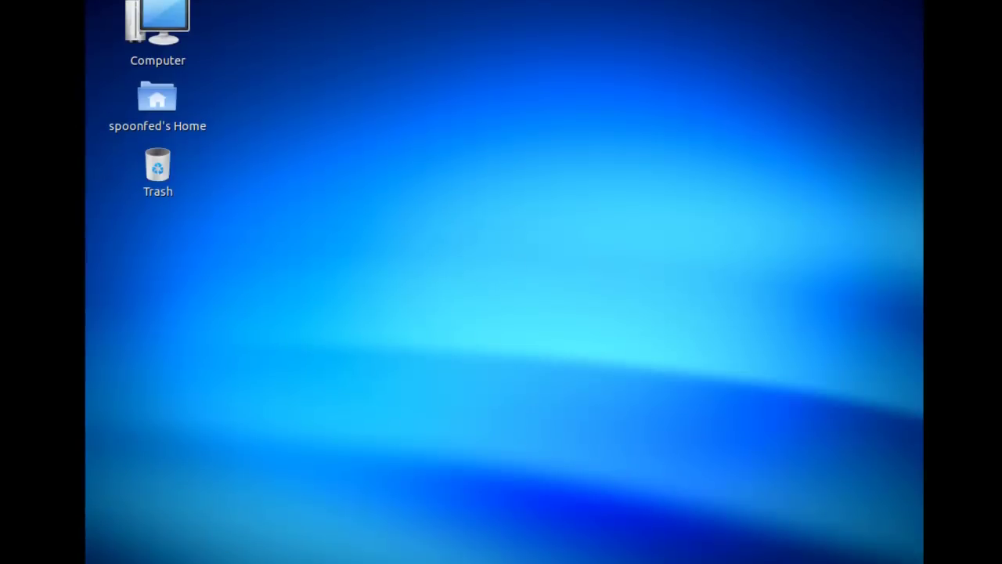
- Set the display to 1280 x 720 (16:9) in Monitors, keep the configuration, and close
{"action": "left_click", "coordinate": [106, 562]}
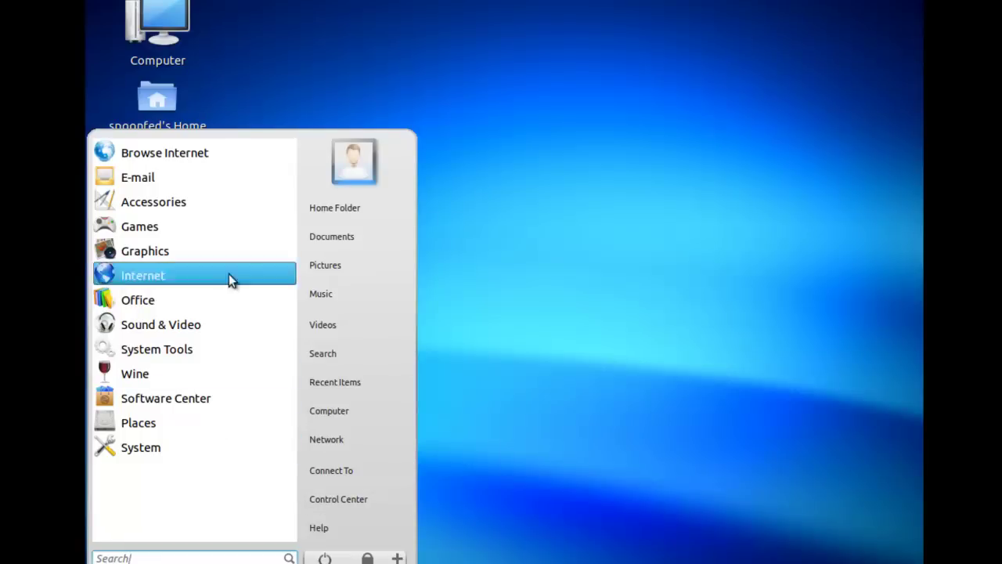
{"action": "left_click", "coordinate": [164, 449]}
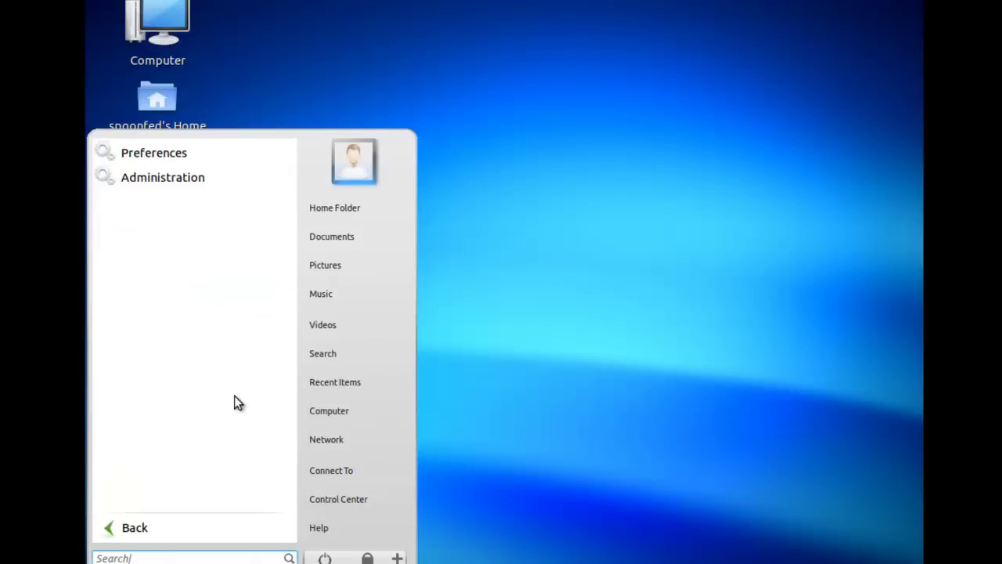
{"action": "left_click", "coordinate": [175, 153]}
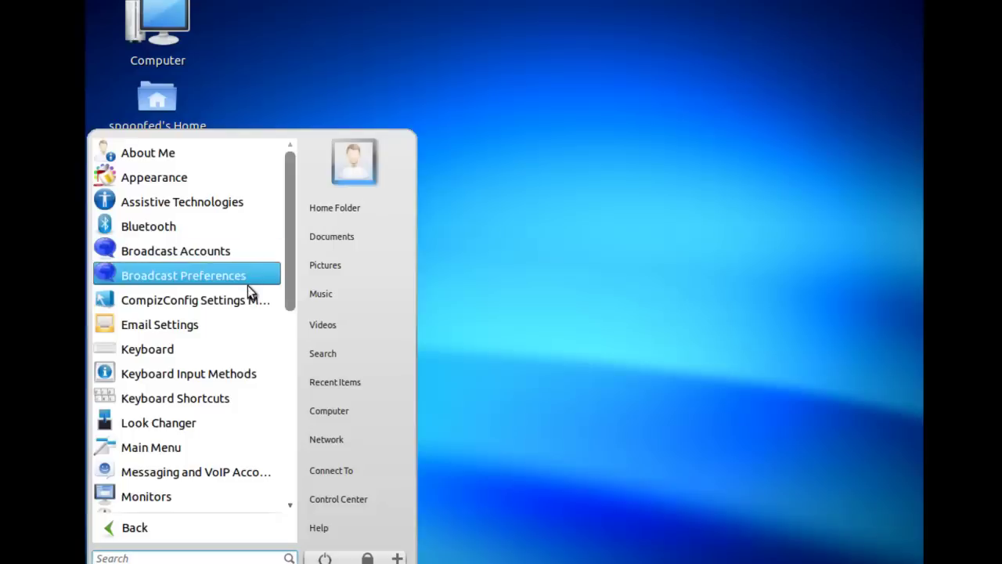
{"action": "left_click", "coordinate": [217, 494]}
{"action": "left_click", "coordinate": [727, 217]}
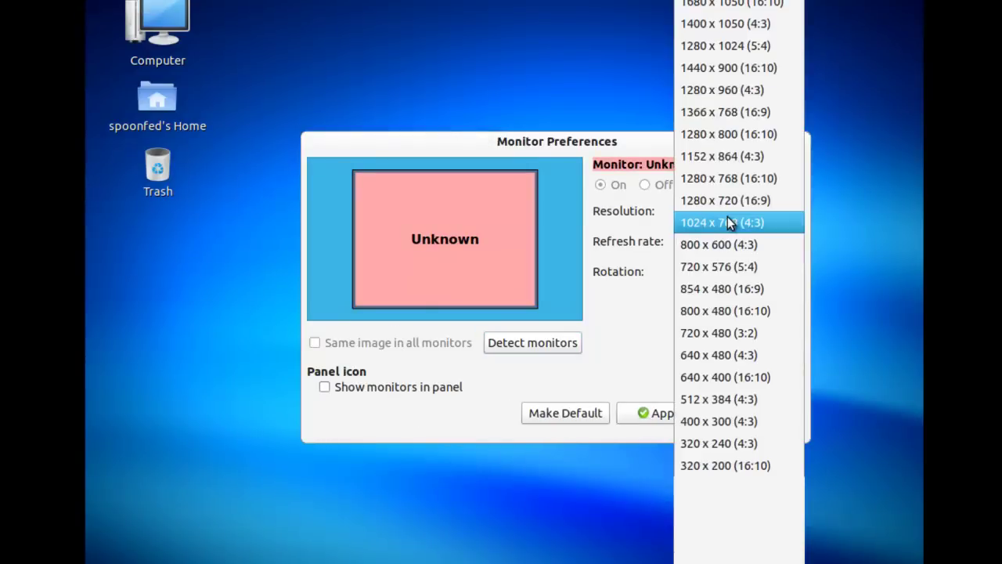
{"action": "left_click", "coordinate": [738, 201]}
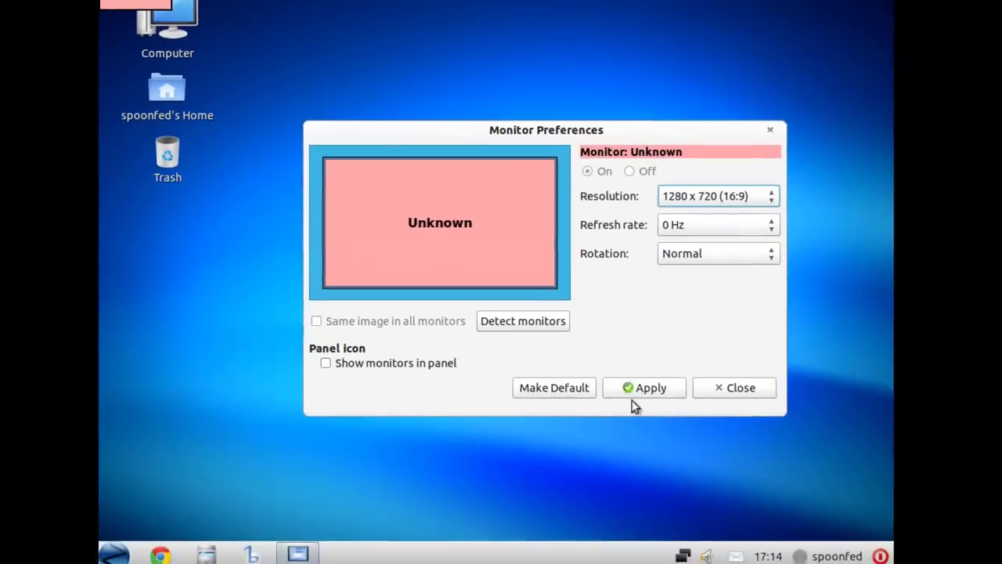
{"action": "left_click", "coordinate": [646, 386]}
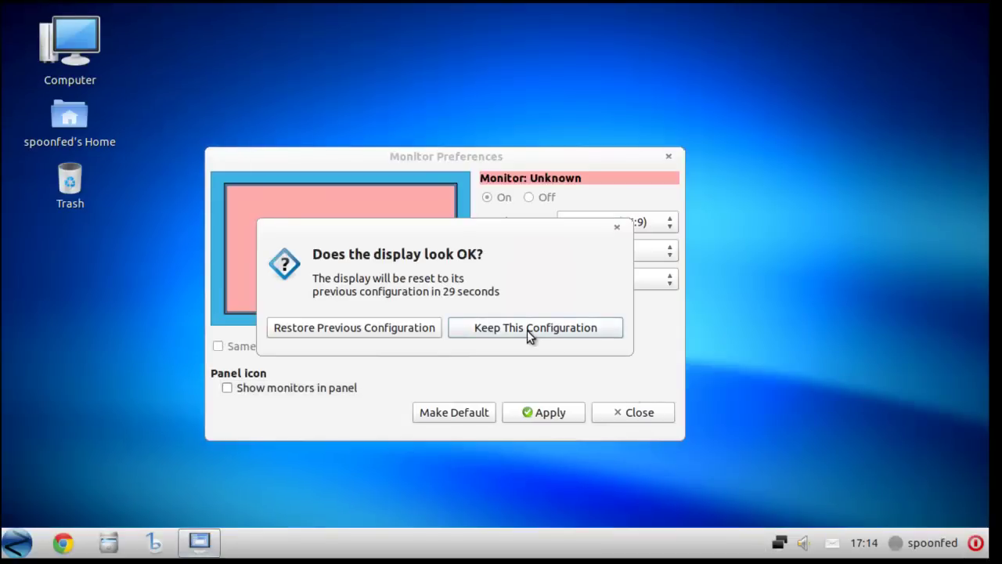
{"action": "left_click", "coordinate": [527, 330]}
{"action": "left_click", "coordinate": [639, 414]}
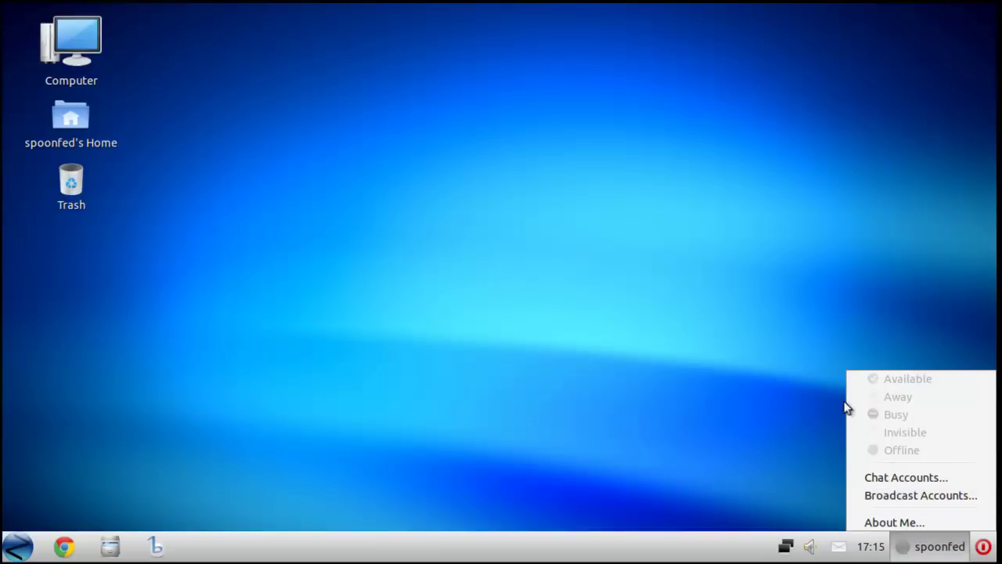
{"action": "left_click", "coordinate": [893, 480]}
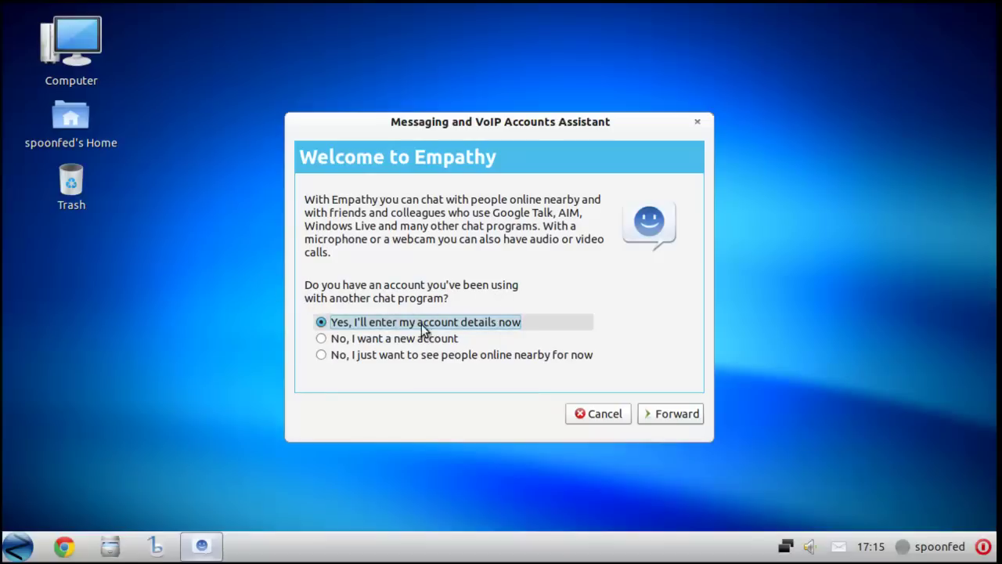
{"action": "left_click", "coordinate": [666, 419]}
{"action": "left_click", "coordinate": [653, 197]}
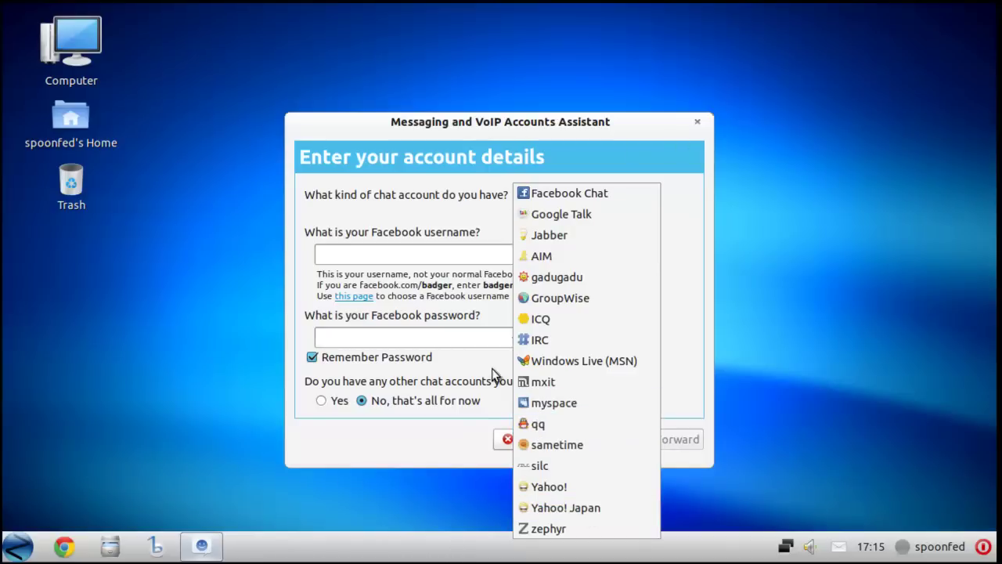
{"action": "left_click", "coordinate": [452, 295]}
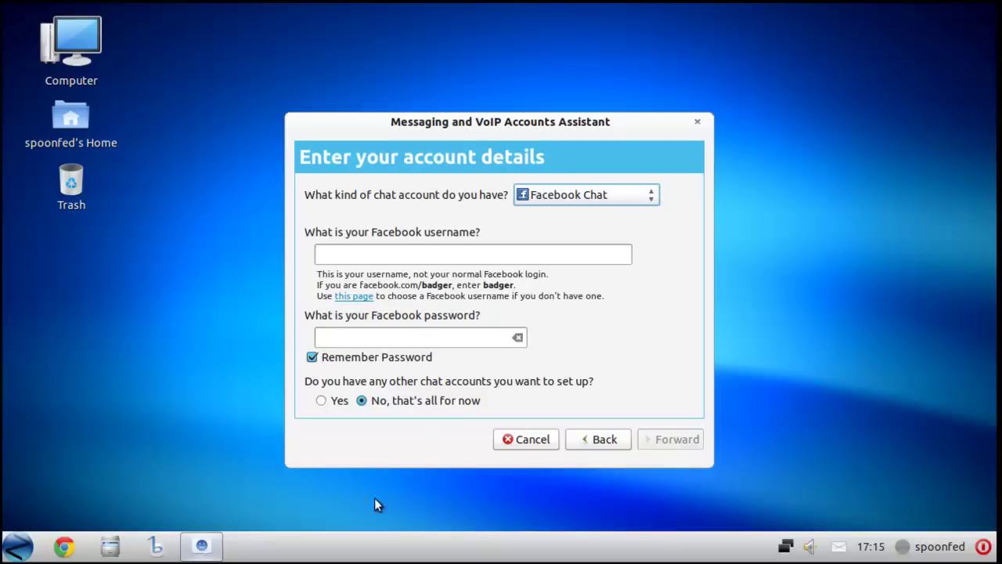
{"action": "left_click", "coordinate": [537, 442]}
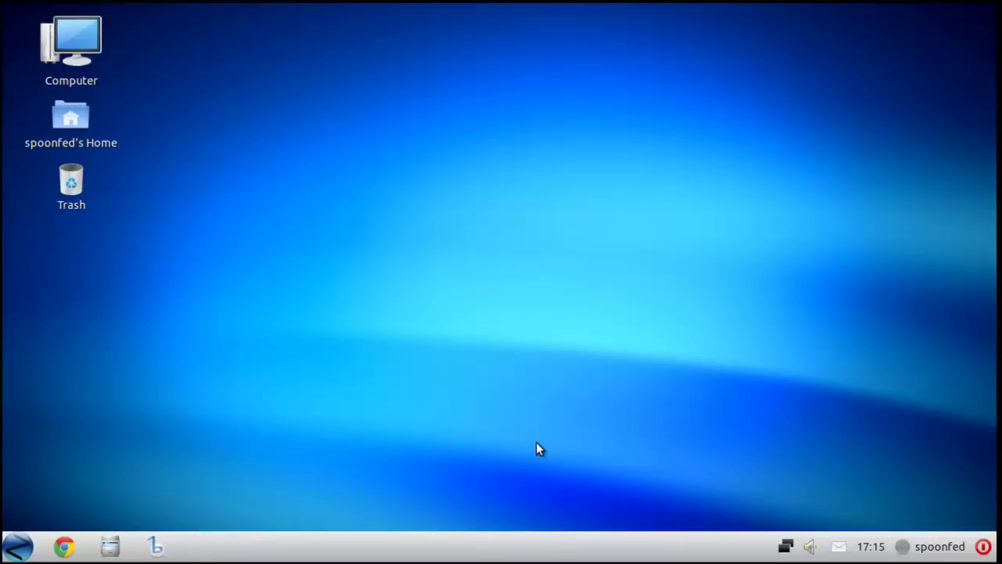
{"action": "left_click", "coordinate": [908, 547]}
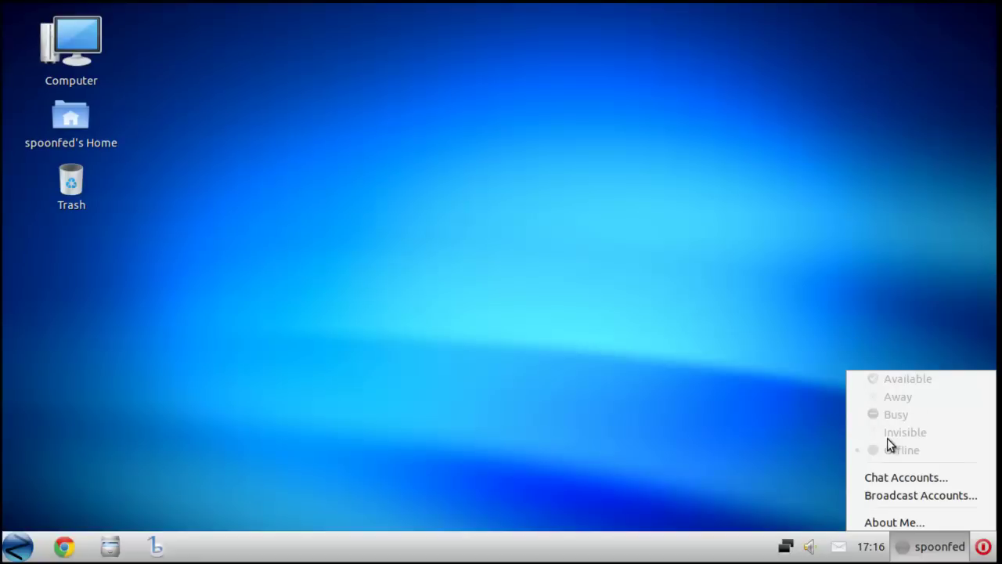
- Look through the broadcast accounts settings, choosing Flickr in the services list, then close them
{"action": "left_click", "coordinate": [888, 499]}
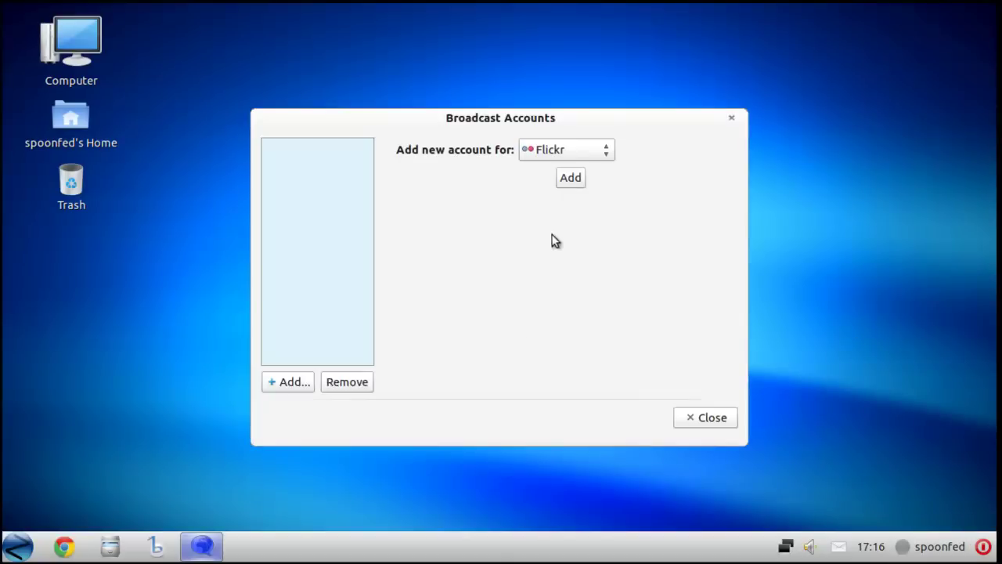
{"action": "left_click", "coordinate": [599, 151]}
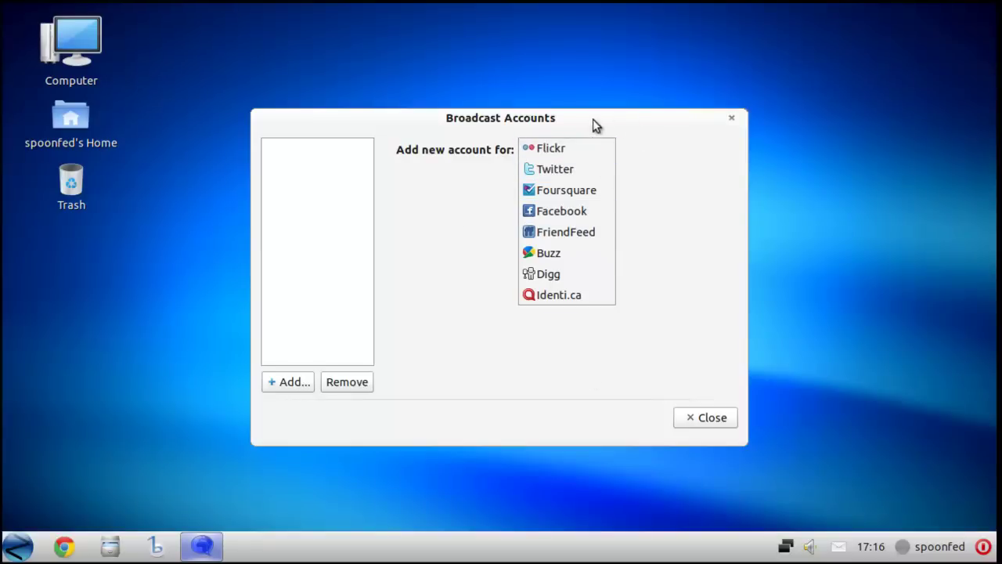
{"action": "left_click", "coordinate": [538, 196]}
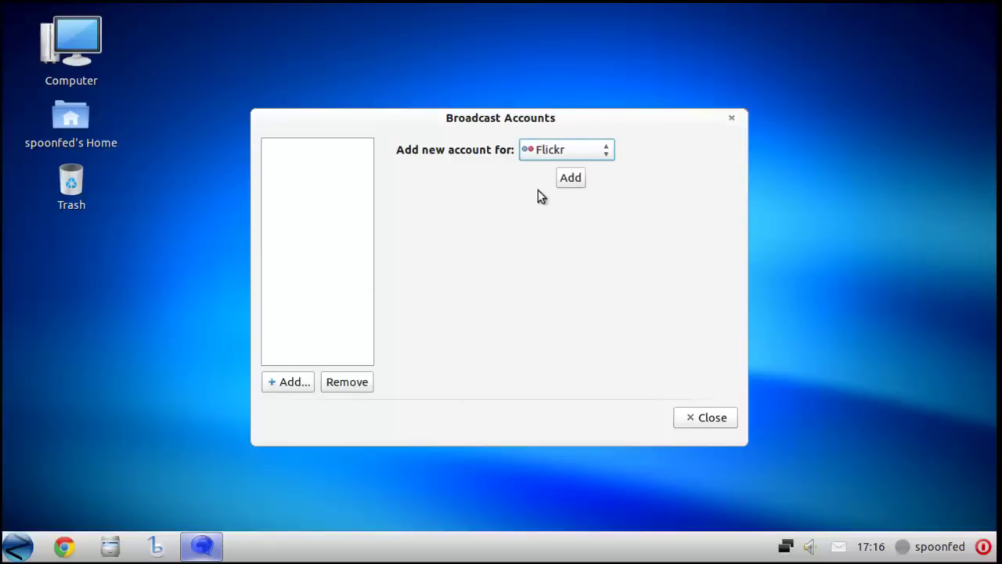
{"action": "left_click", "coordinate": [711, 417]}
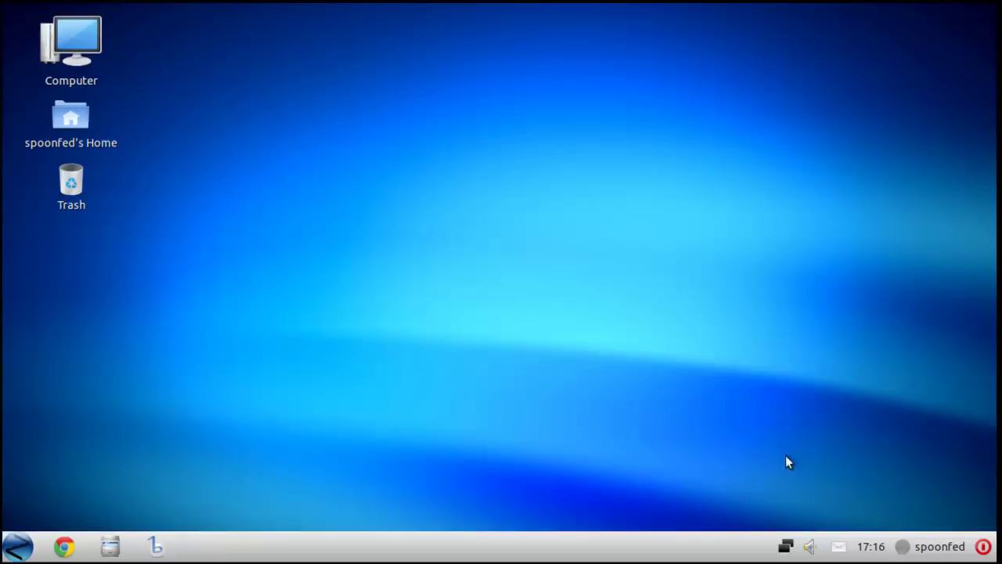
- Open About Me from the user menu, browse the personal details, and close the dialog
{"action": "left_click", "coordinate": [940, 547]}
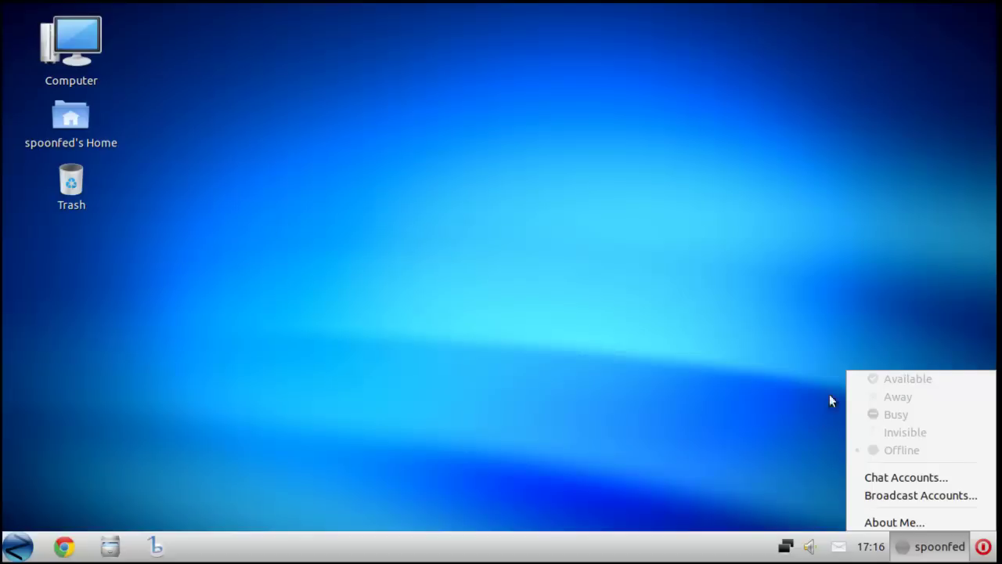
{"action": "left_click", "coordinate": [679, 475]}
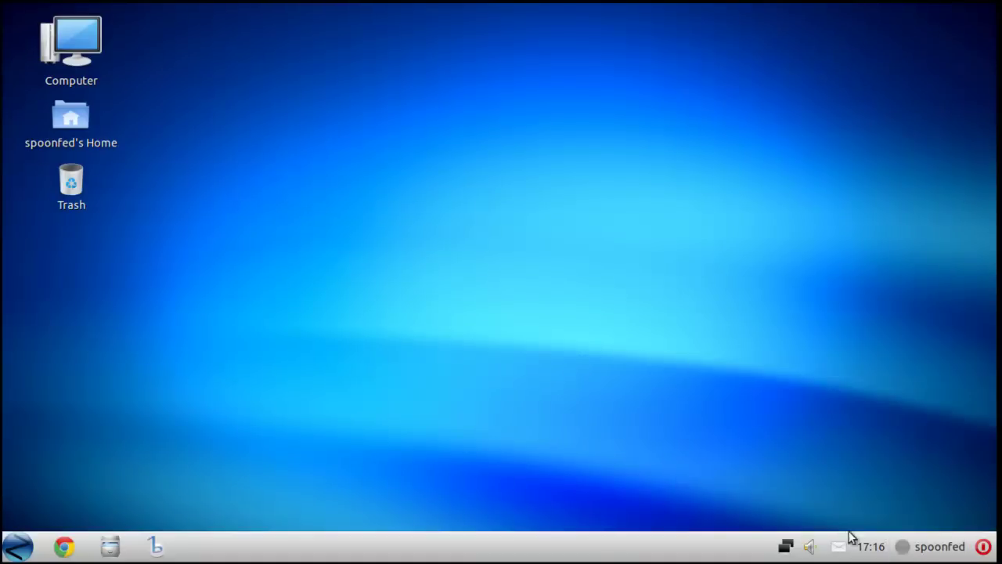
{"action": "left_click", "coordinate": [927, 556]}
{"action": "left_click", "coordinate": [889, 523]}
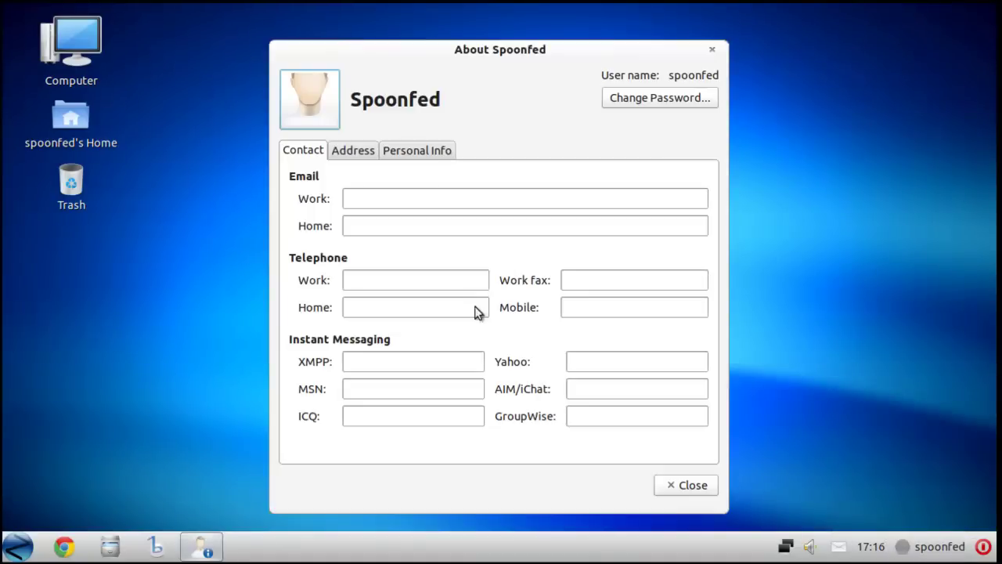
{"action": "scroll", "coordinate": [356, 153], "scroll_direction": "down", "scroll_amount": 2}
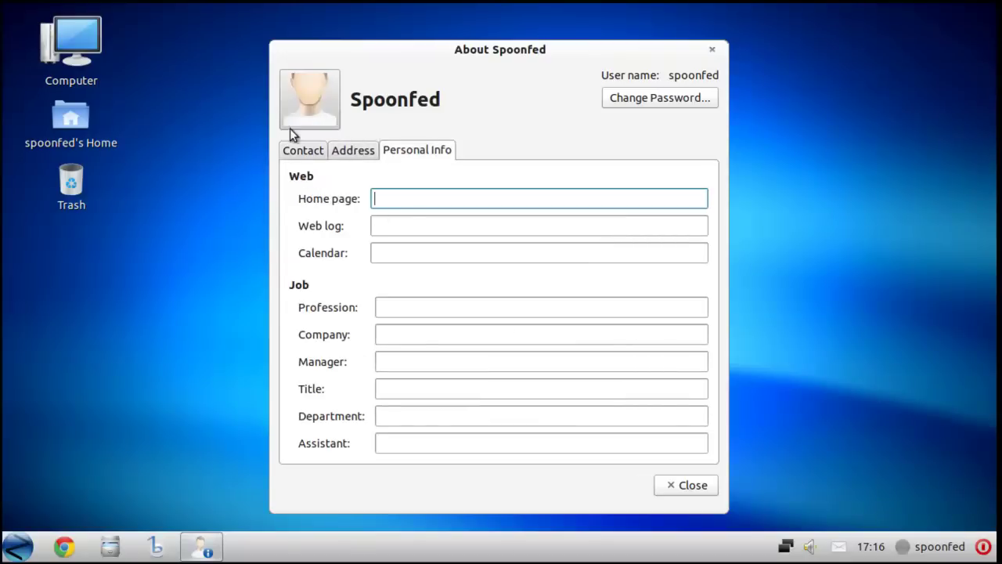
{"action": "scroll", "coordinate": [392, 147], "scroll_direction": "up", "scroll_amount": 2}
{"action": "left_click", "coordinate": [713, 50]}
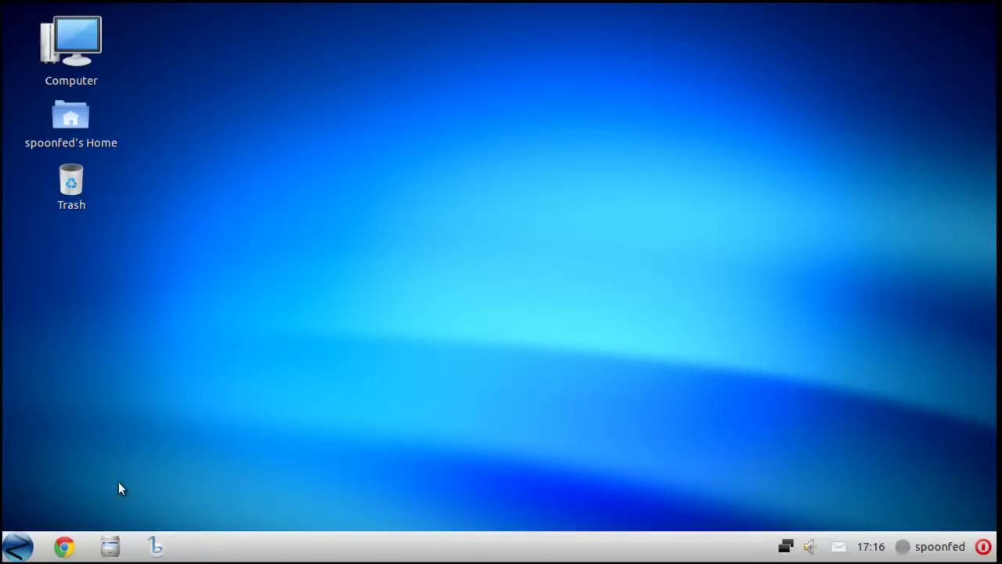
{"action": "left_click", "coordinate": [19, 548]}
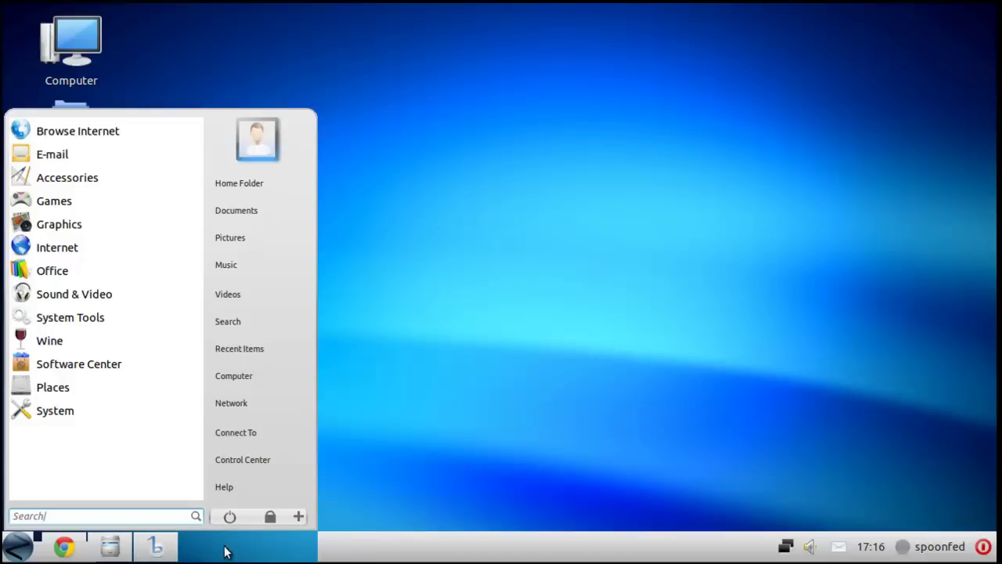
{"action": "left_click", "coordinate": [24, 550]}
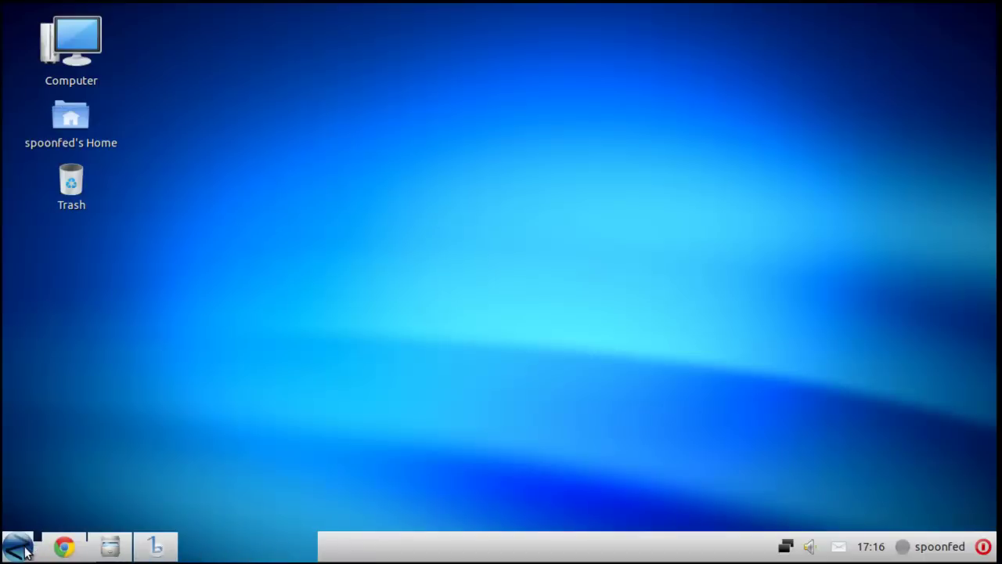
{"action": "left_click", "coordinate": [23, 551]}
{"action": "left_click", "coordinate": [23, 551]}
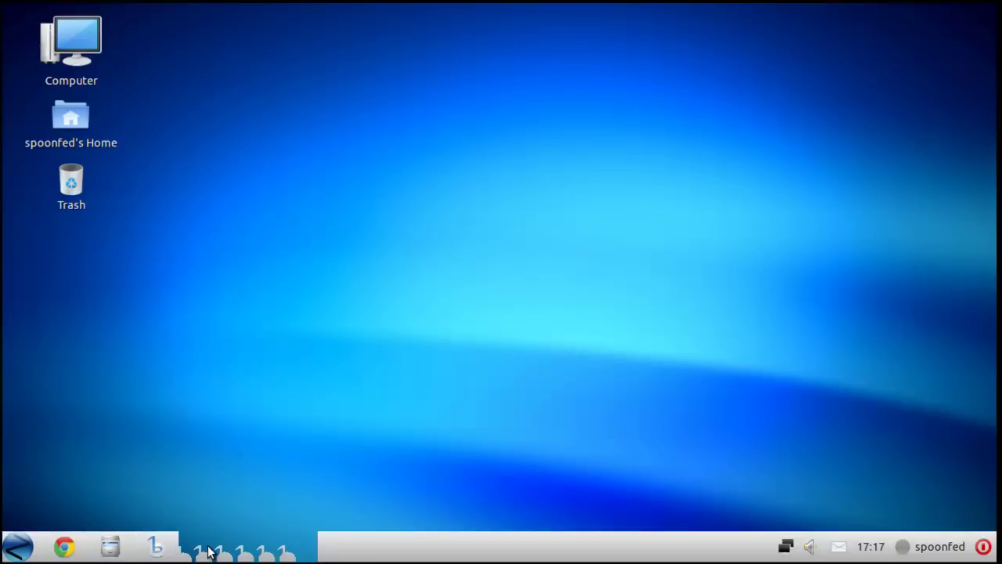
{"action": "right_click", "coordinate": [207, 552]}
{"action": "left_click", "coordinate": [184, 526]}
{"action": "right_click", "coordinate": [196, 554]}
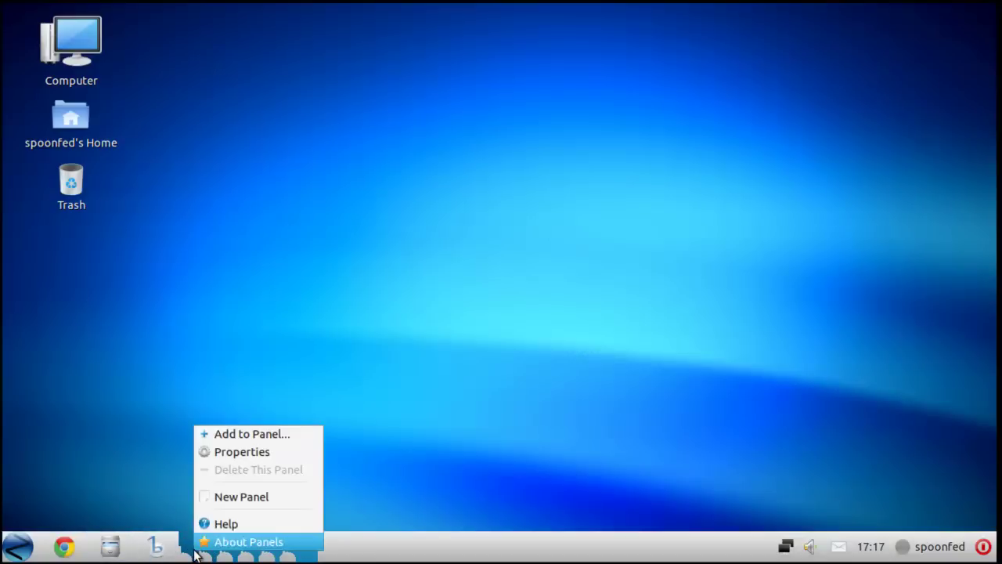
{"action": "left_click", "coordinate": [204, 557]}
{"action": "right_click", "coordinate": [205, 558]}
{"action": "left_click", "coordinate": [182, 557]}
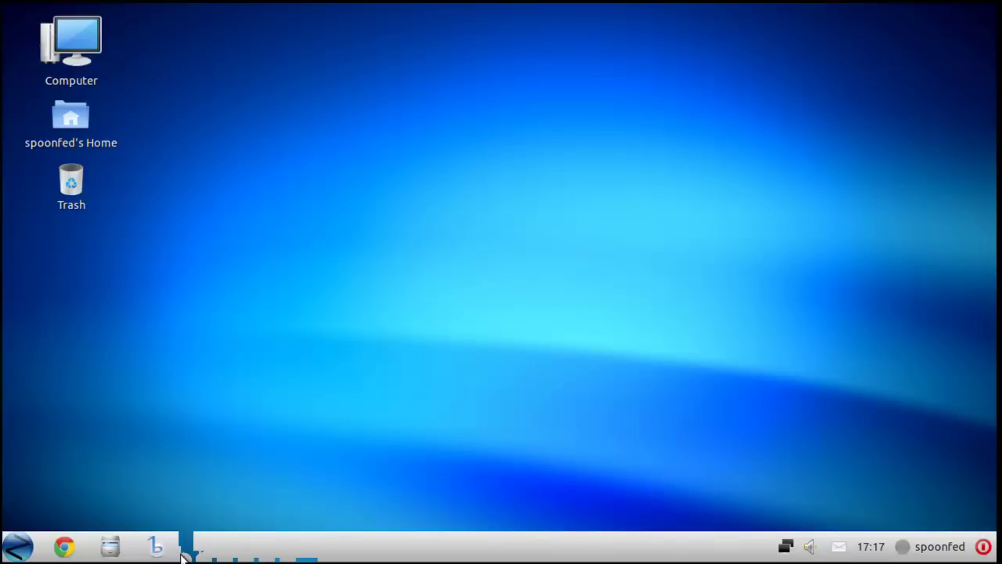
{"action": "right_click", "coordinate": [182, 556]}
{"action": "left_click", "coordinate": [177, 557]}
{"action": "right_click", "coordinate": [180, 557]}
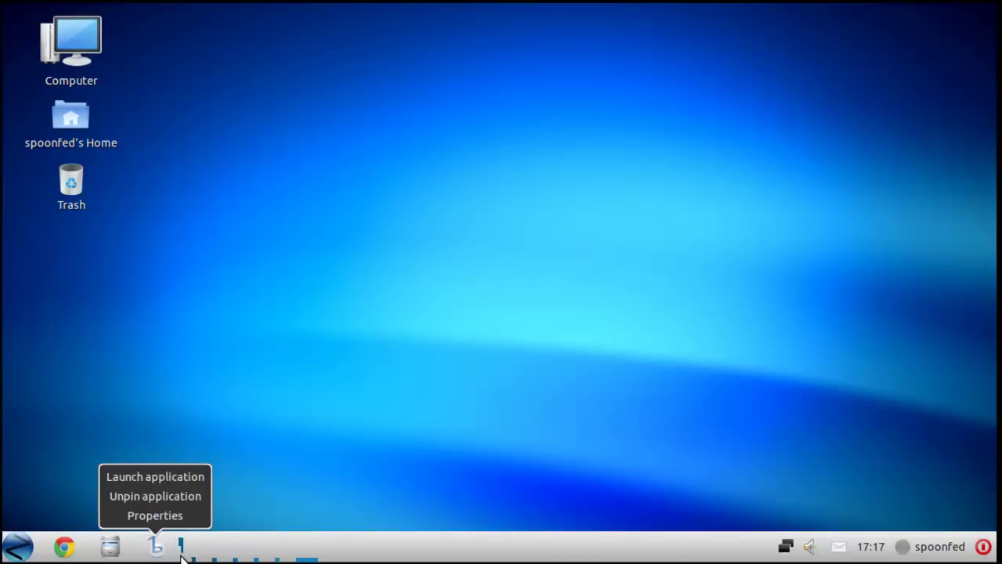
{"action": "right_click", "coordinate": [181, 558]}
{"action": "left_click", "coordinate": [177, 558]}
{"action": "right_click", "coordinate": [177, 554]}
{"action": "right_click", "coordinate": [179, 556]}
{"action": "left_click", "coordinate": [180, 556]}
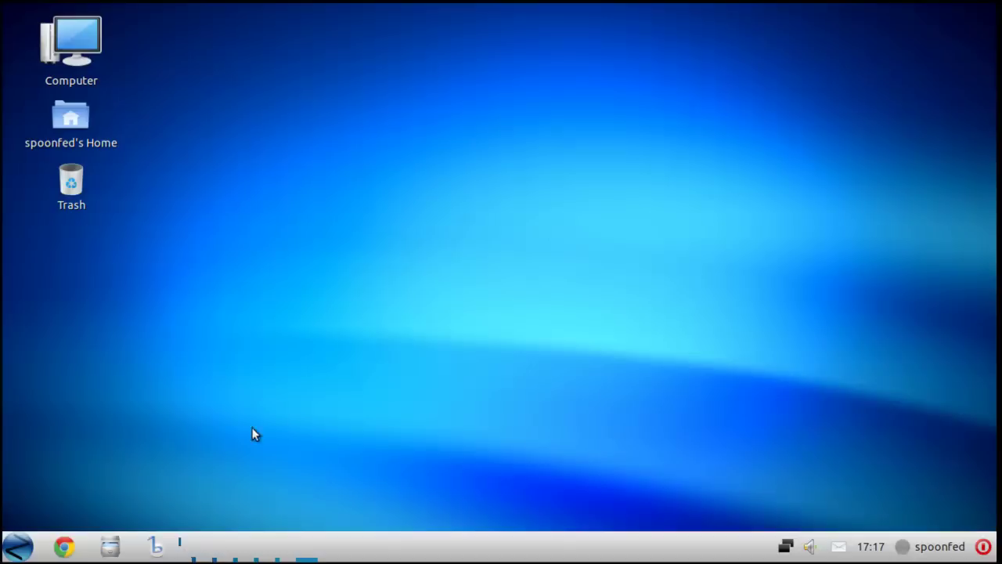
{"action": "left_click", "coordinate": [17, 547]}
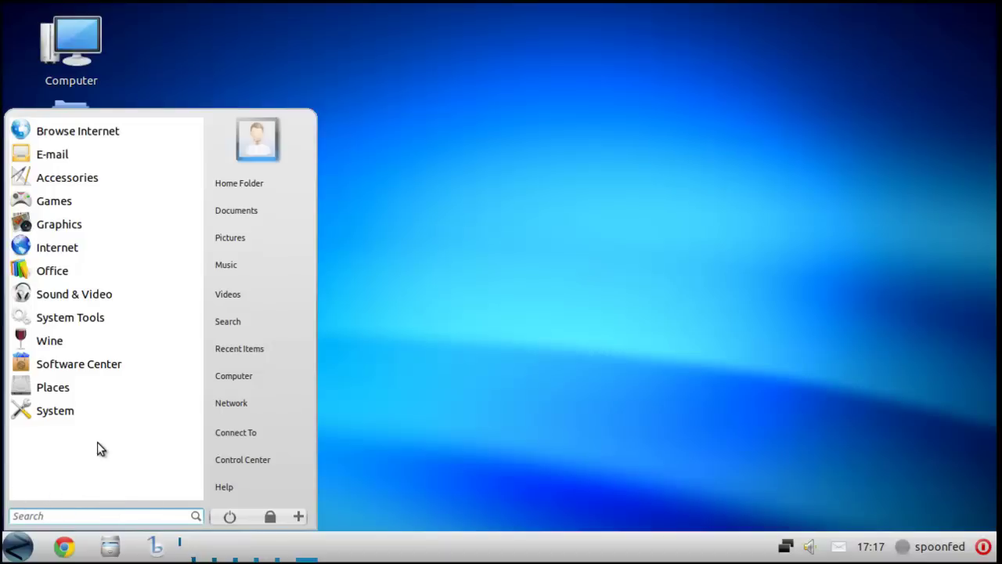
- Open Control Center, scroll its list, and launch Look Changer with Windows 7, GNOME and XP looks
{"action": "left_click", "coordinate": [247, 458]}
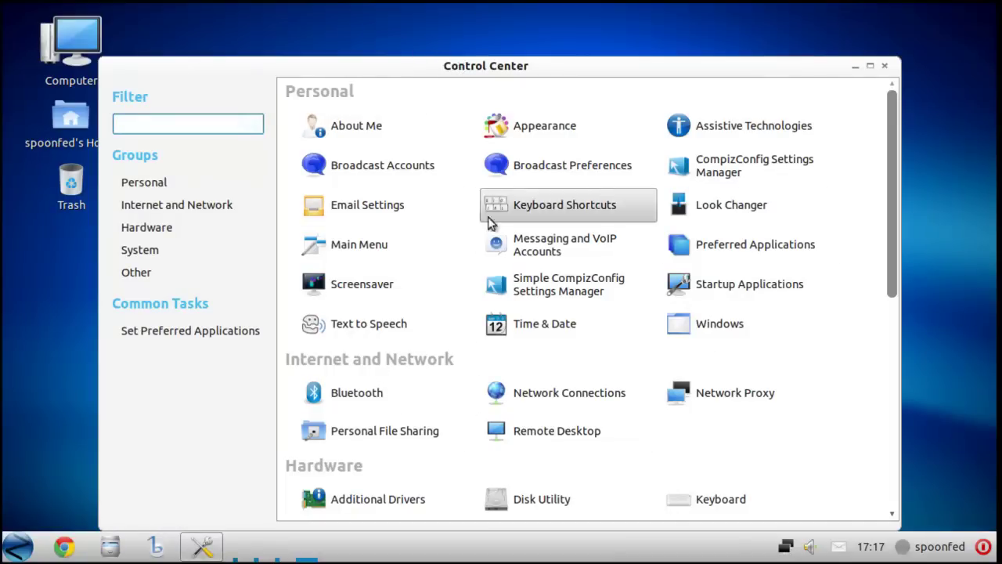
{"action": "left_click_drag", "start_coordinate": [897, 245], "coordinate": [884, 393]}
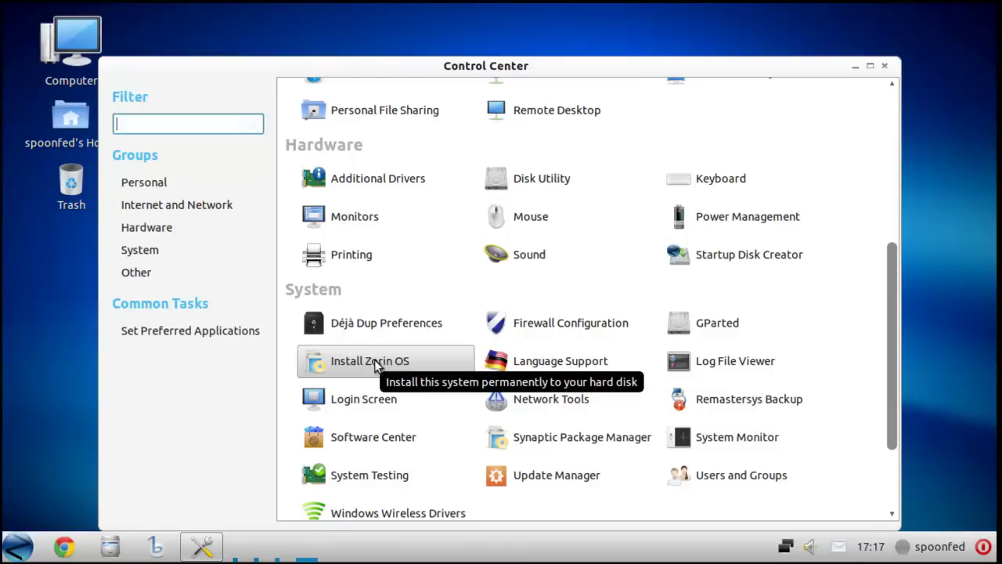
{"action": "left_click_drag", "start_coordinate": [888, 363], "coordinate": [895, 178]}
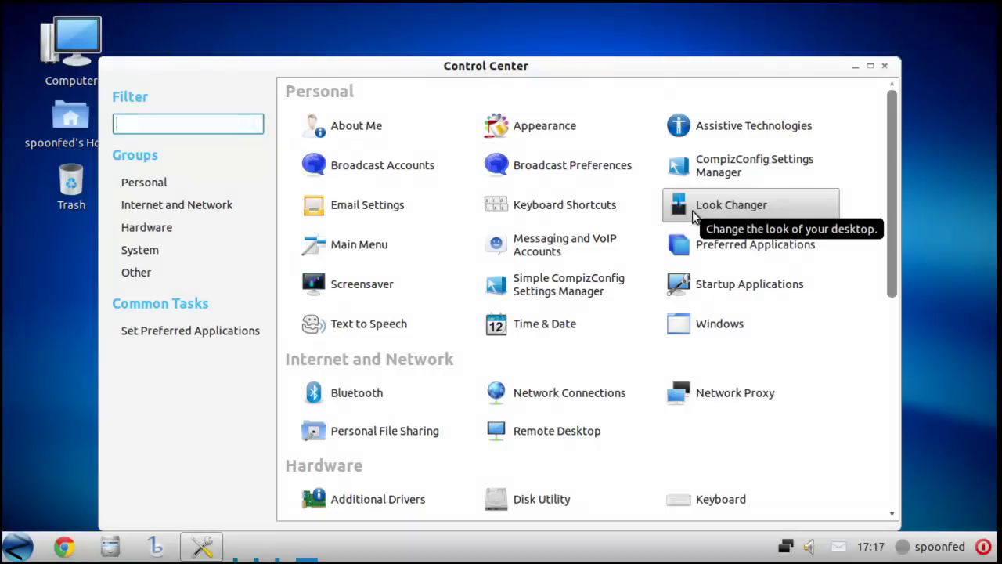
{"action": "left_click", "coordinate": [692, 211]}
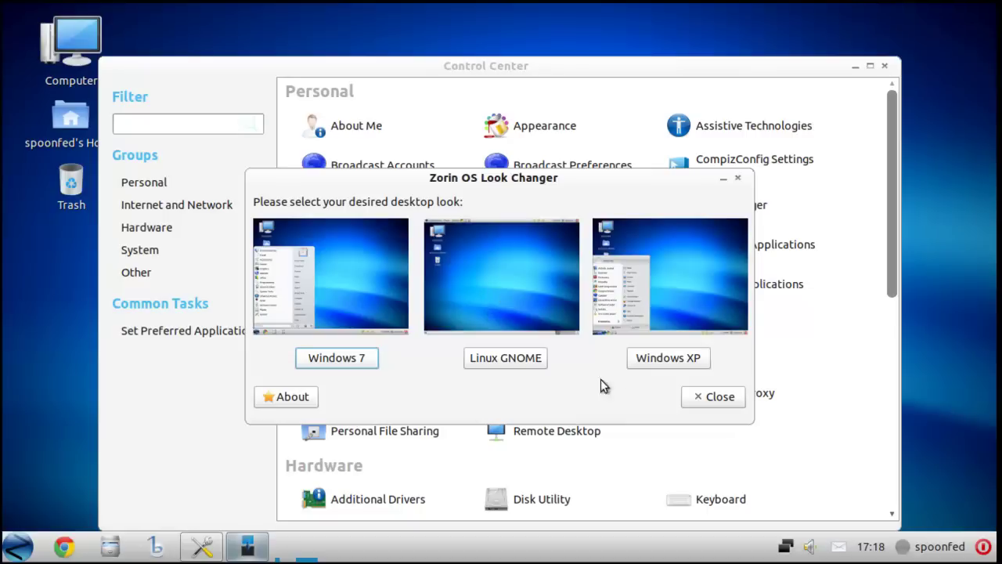
- Pick the Windows XP look, acknowledge the re-login notice, and close Control Center
{"action": "left_click", "coordinate": [649, 358]}
{"action": "left_click", "coordinate": [578, 355]}
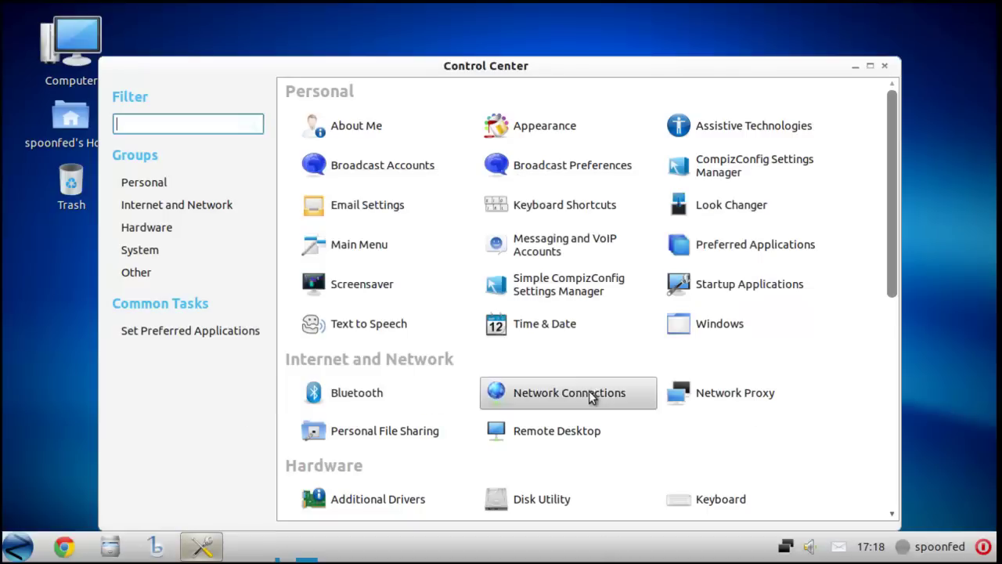
{"action": "left_click", "coordinate": [882, 68]}
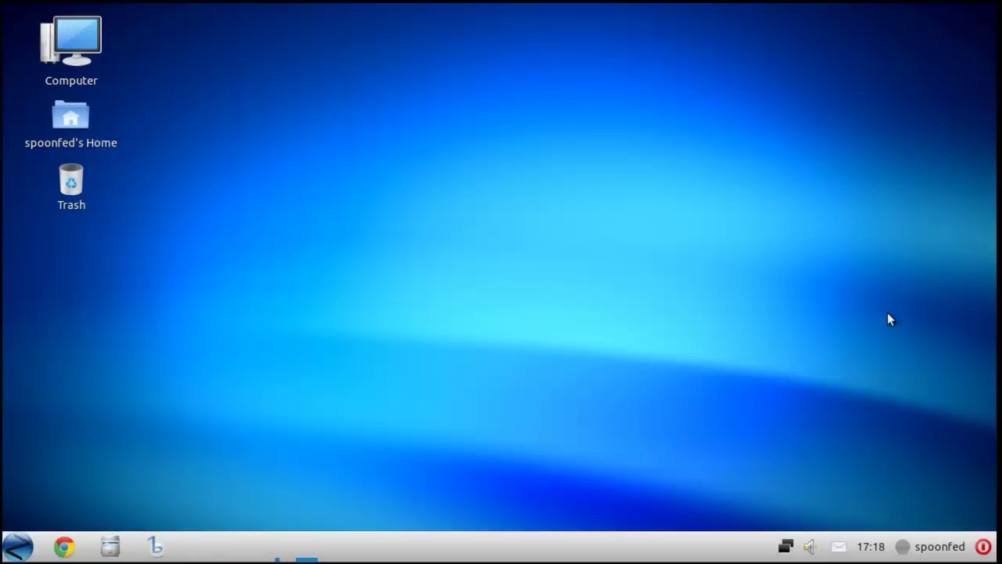
- Log out of the session and log back in as the user with the account password
{"action": "left_click", "coordinate": [983, 547]}
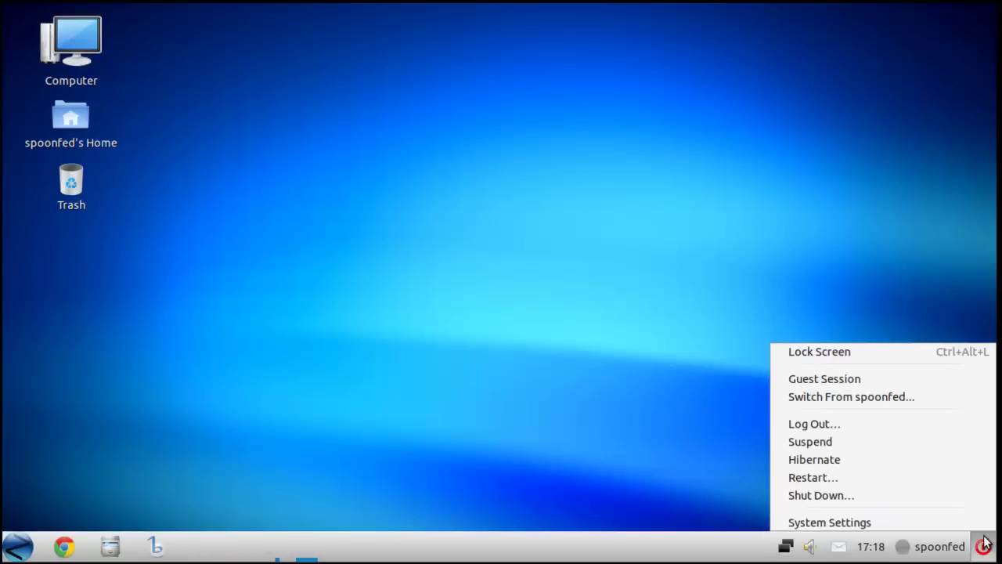
{"action": "left_click", "coordinate": [859, 425]}
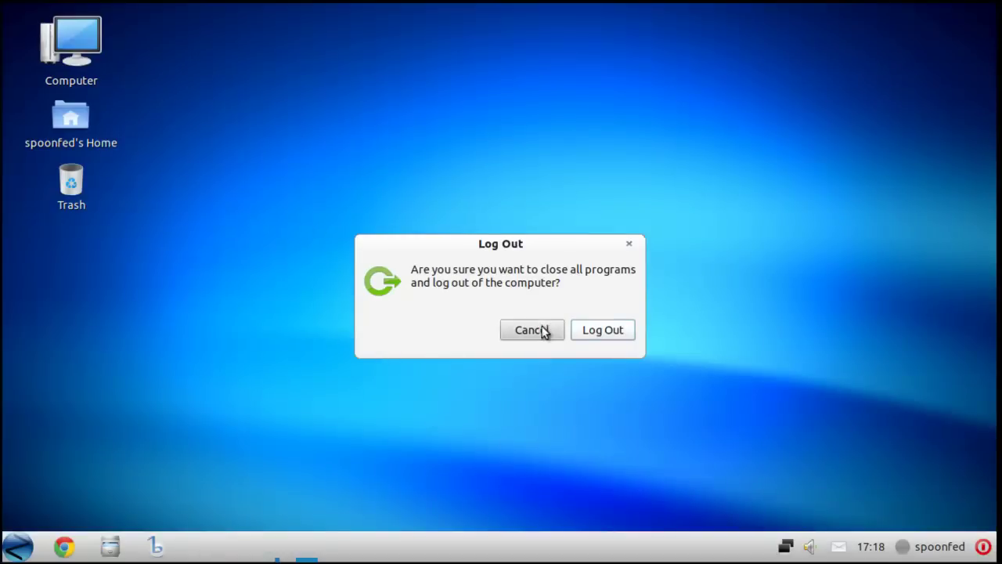
{"action": "left_click", "coordinate": [582, 332]}
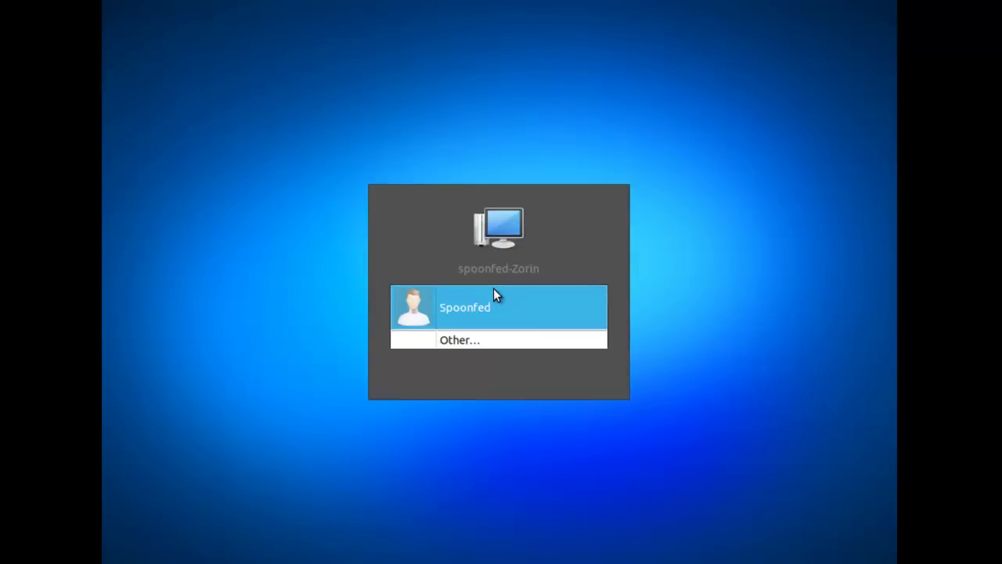
{"action": "left_click", "coordinate": [494, 310]}
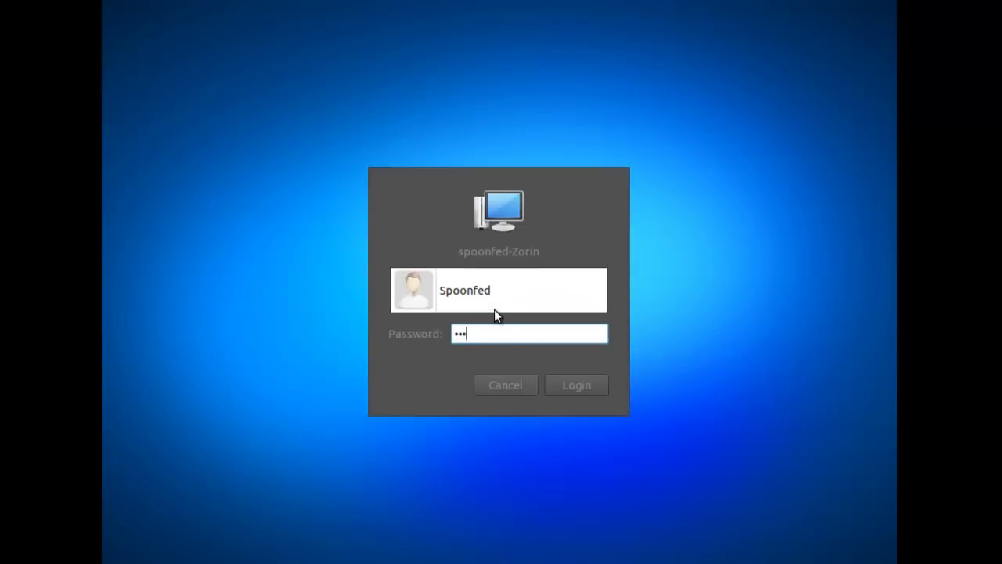
{"action": "type", "text": "********"}
{"action": "key", "text": "Return"}
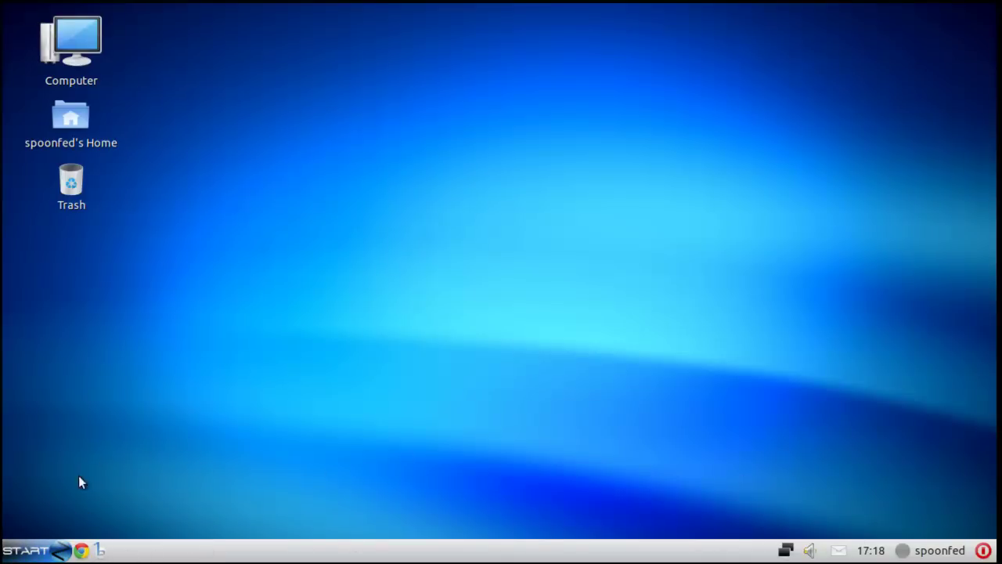
- Show the Internet category's programs under All Applications in the XP-style START menu
{"action": "left_click", "coordinate": [55, 552]}
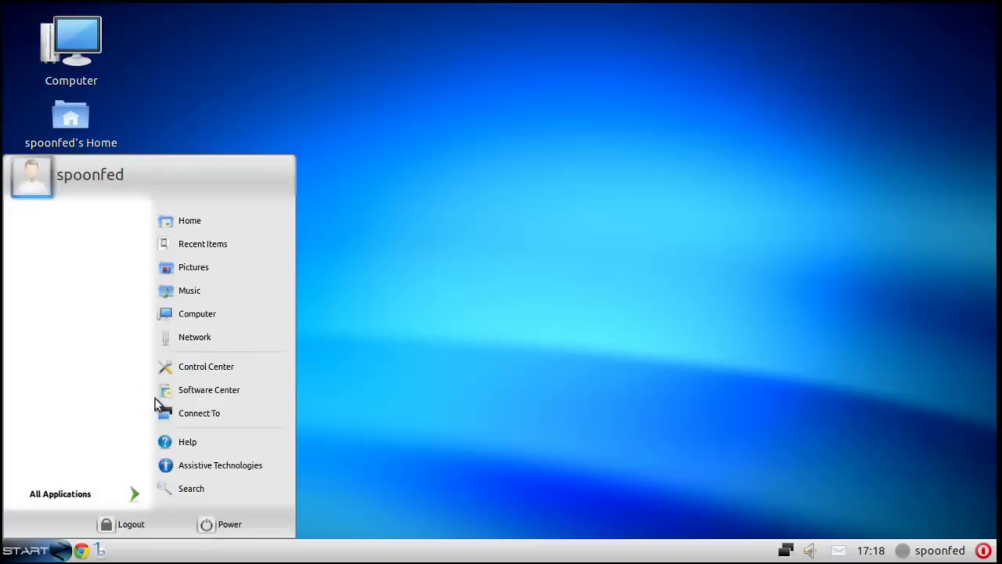
{"action": "left_click", "coordinate": [121, 493]}
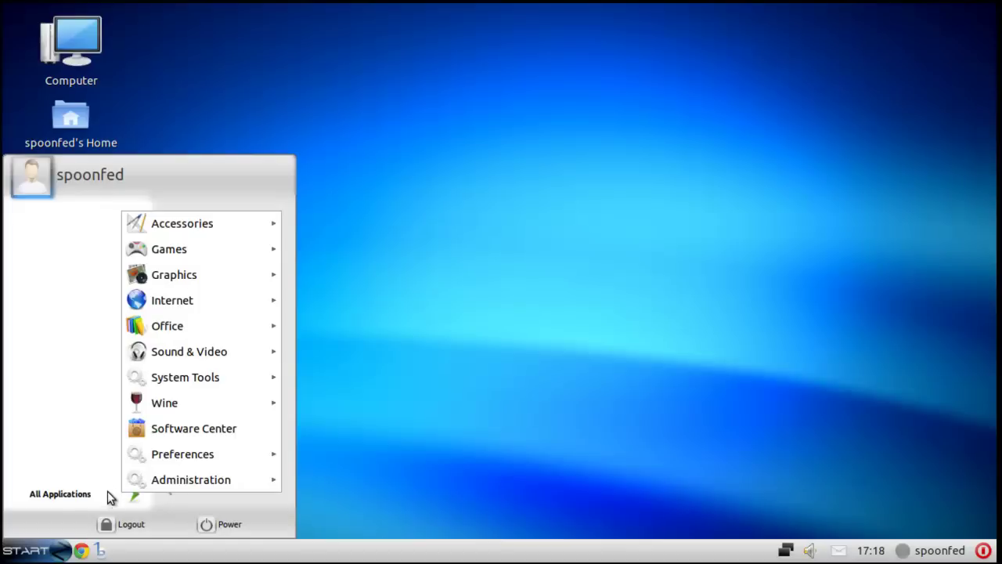
{"action": "left_click", "coordinate": [45, 522]}
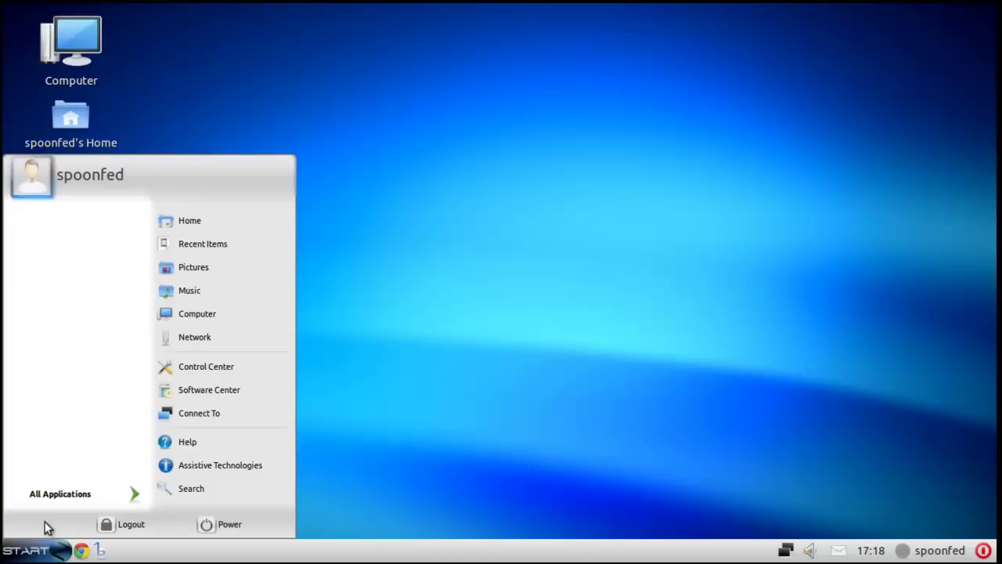
{"action": "left_click", "coordinate": [89, 492]}
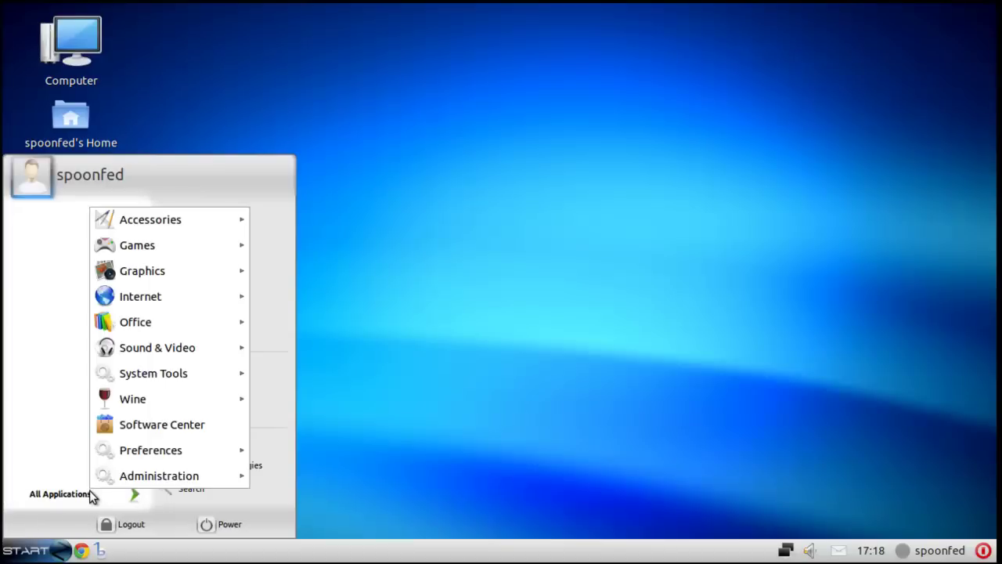
{"action": "mouse_move", "coordinate": [211, 223]}
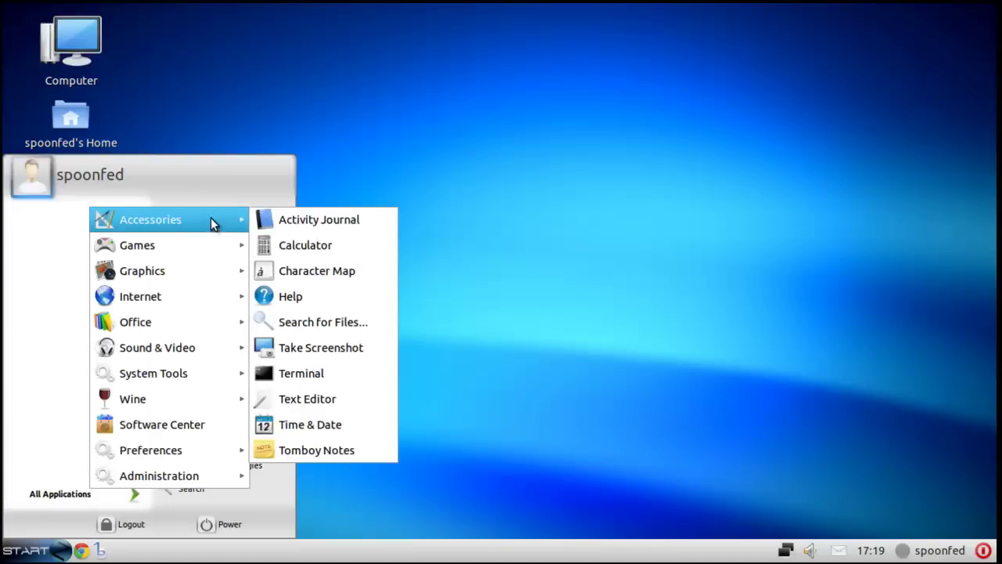
{"action": "mouse_move", "coordinate": [215, 256]}
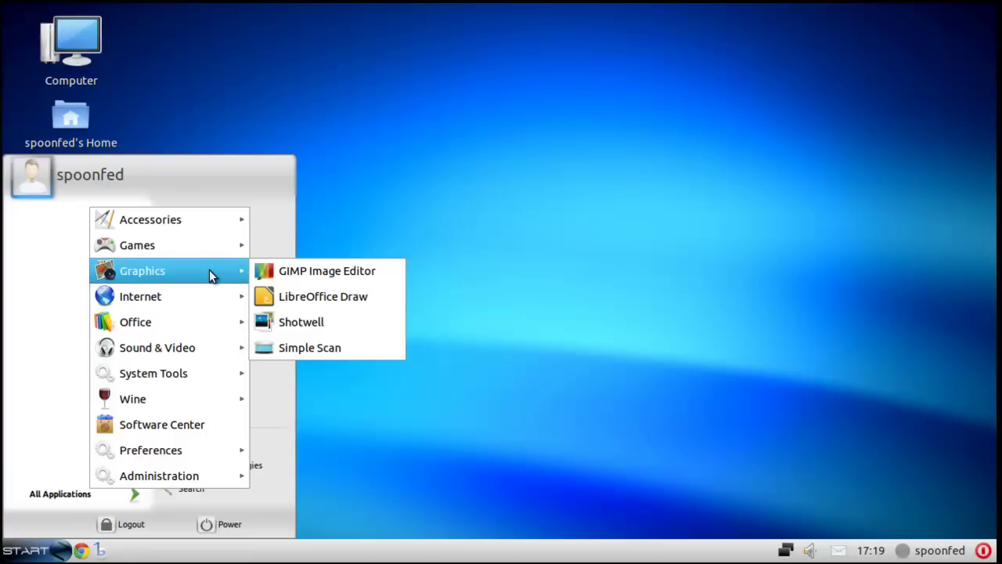
{"action": "mouse_move", "coordinate": [209, 299]}
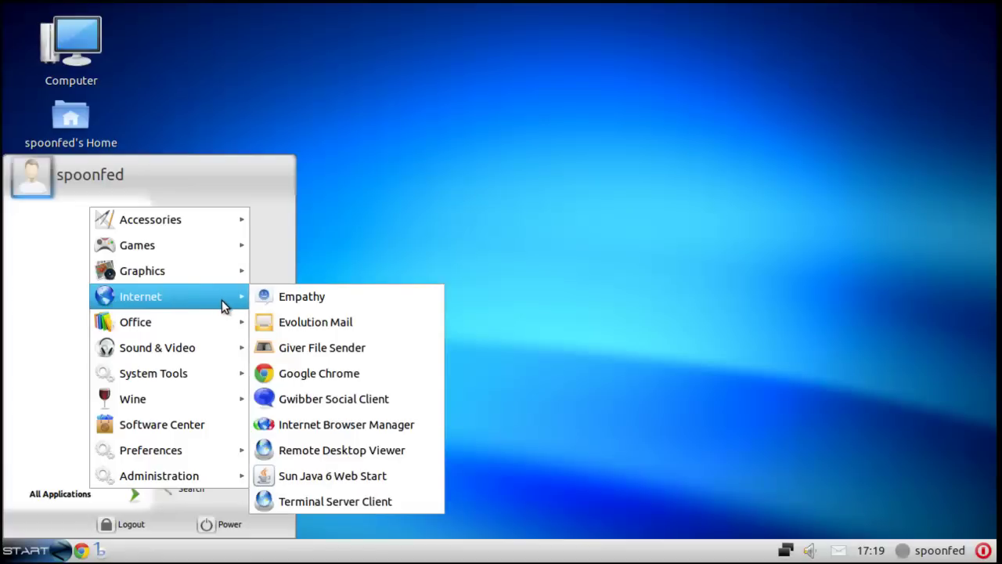
- Run Internet Browser Manager with the admin password, review its Google Chrome listing, then close it
{"action": "left_click", "coordinate": [318, 426]}
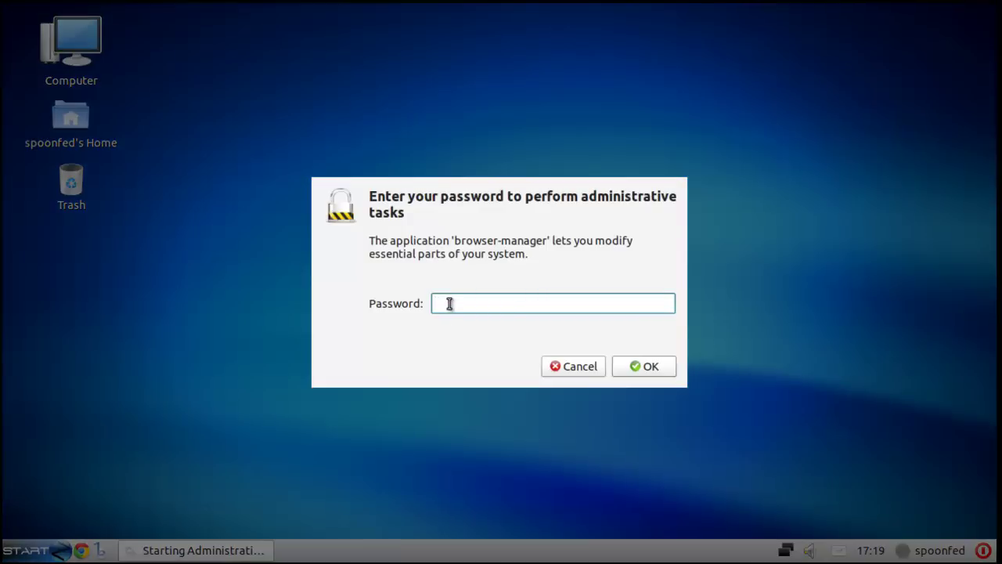
{"action": "type", "text": "••••••"}
{"action": "key", "text": "Return"}
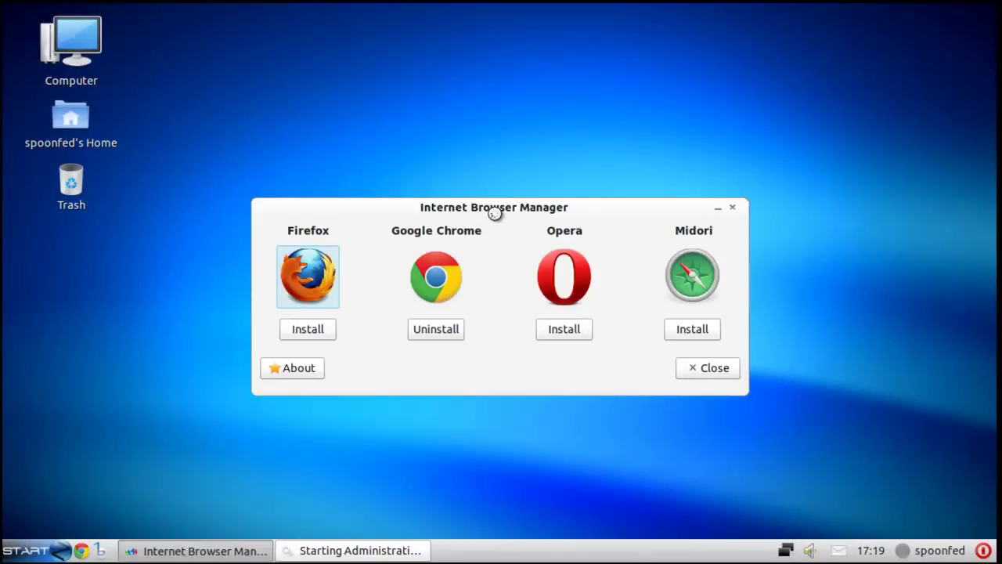
{"action": "left_click_drag", "start_coordinate": [494, 208], "coordinate": [464, 193]}
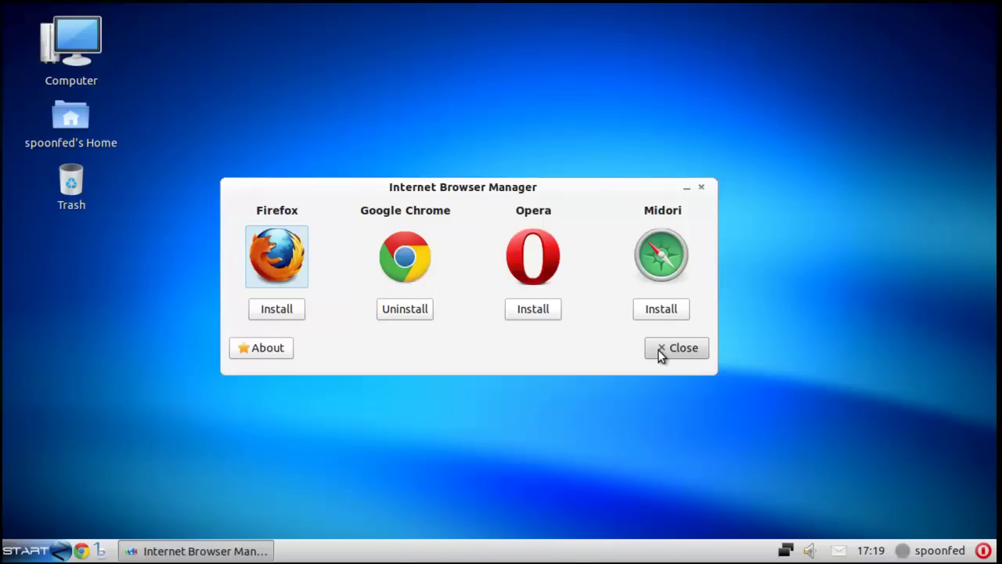
{"action": "left_click", "coordinate": [660, 354]}
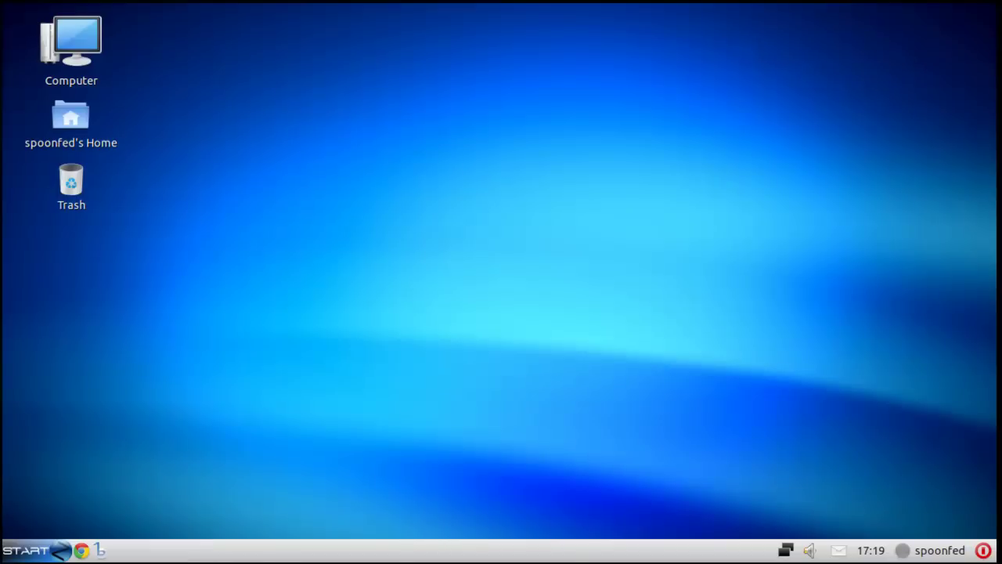
- Launch Software Center, then start Notepad from All Applications > Wine > Programs > Accessories
{"action": "left_click", "coordinate": [24, 551]}
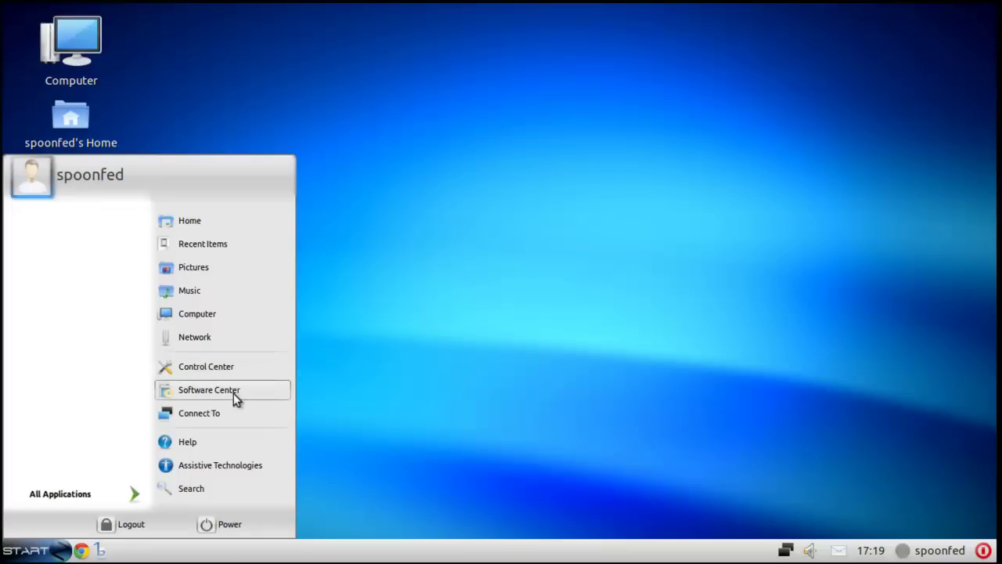
{"action": "left_click", "coordinate": [234, 395]}
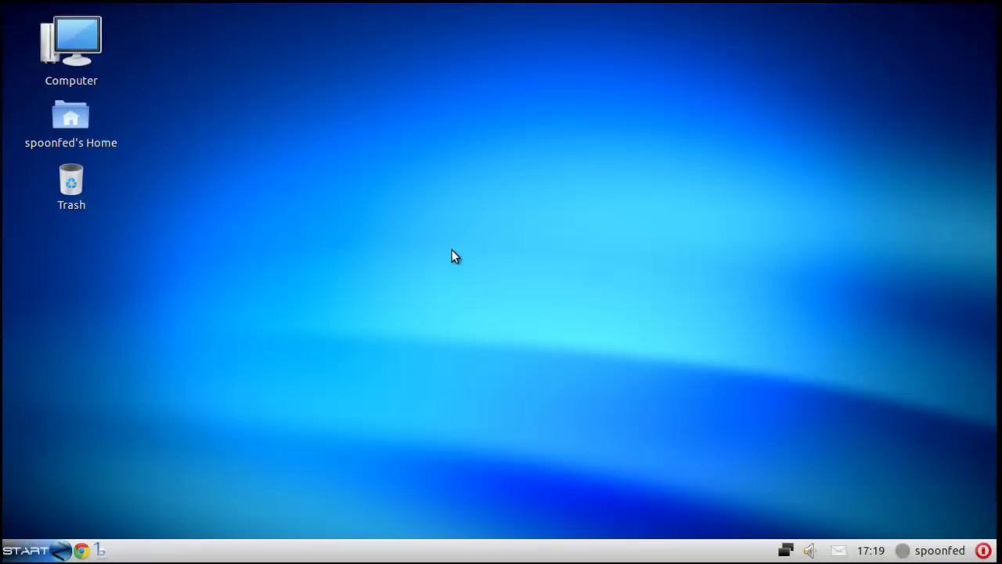
{"action": "left_click", "coordinate": [24, 551]}
{"action": "left_click", "coordinate": [108, 491]}
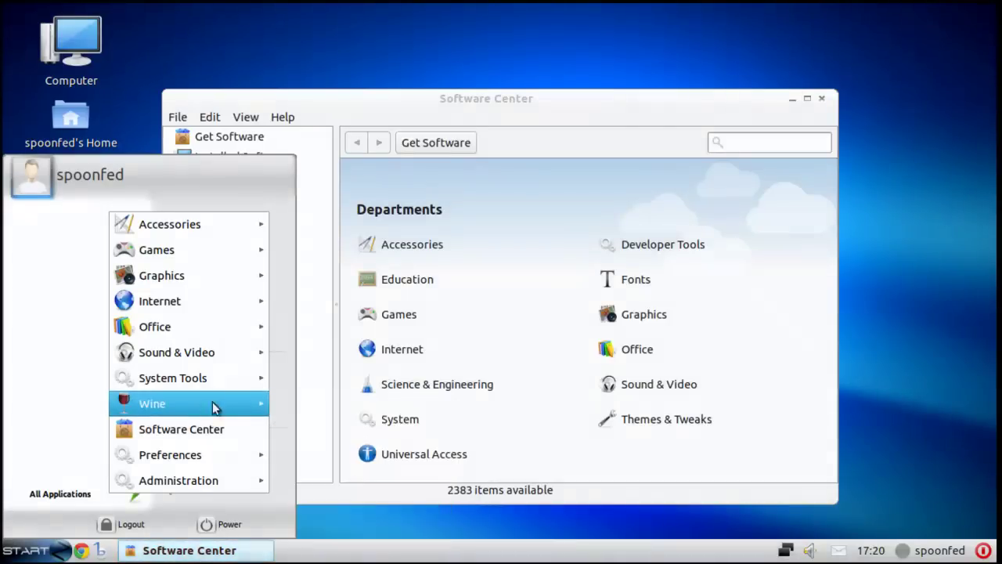
{"action": "mouse_move", "coordinate": [190, 403]}
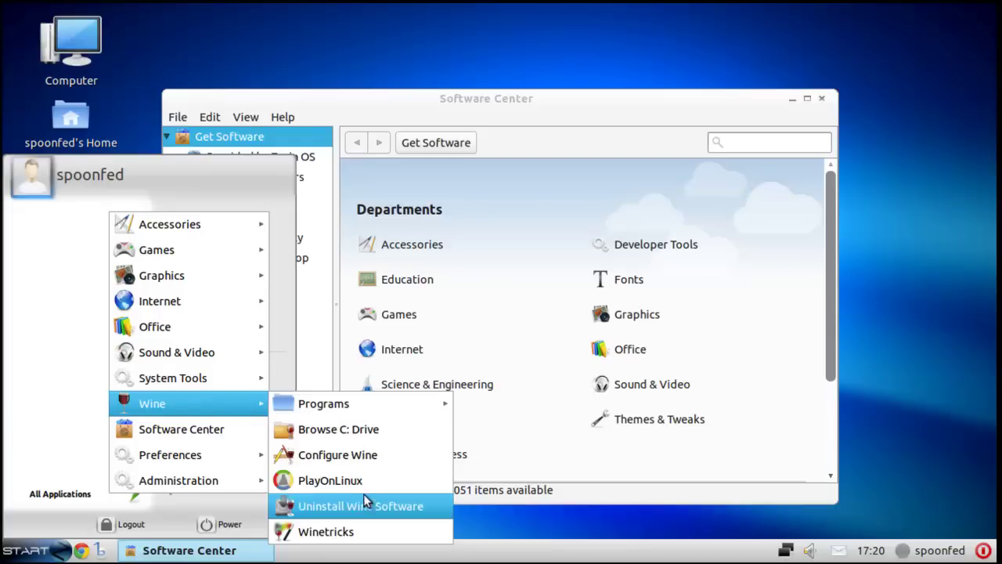
{"action": "mouse_move", "coordinate": [407, 410]}
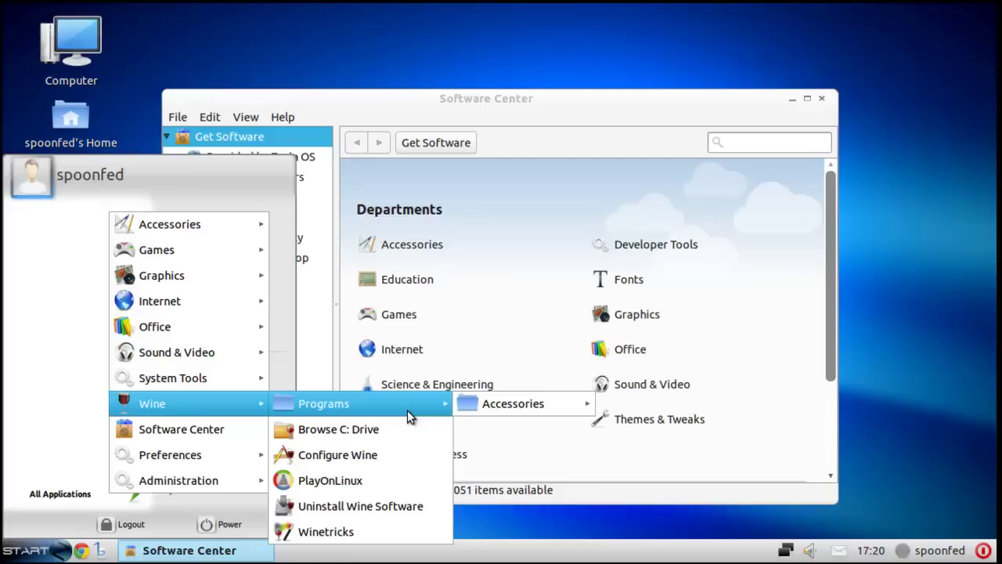
{"action": "mouse_move", "coordinate": [550, 410]}
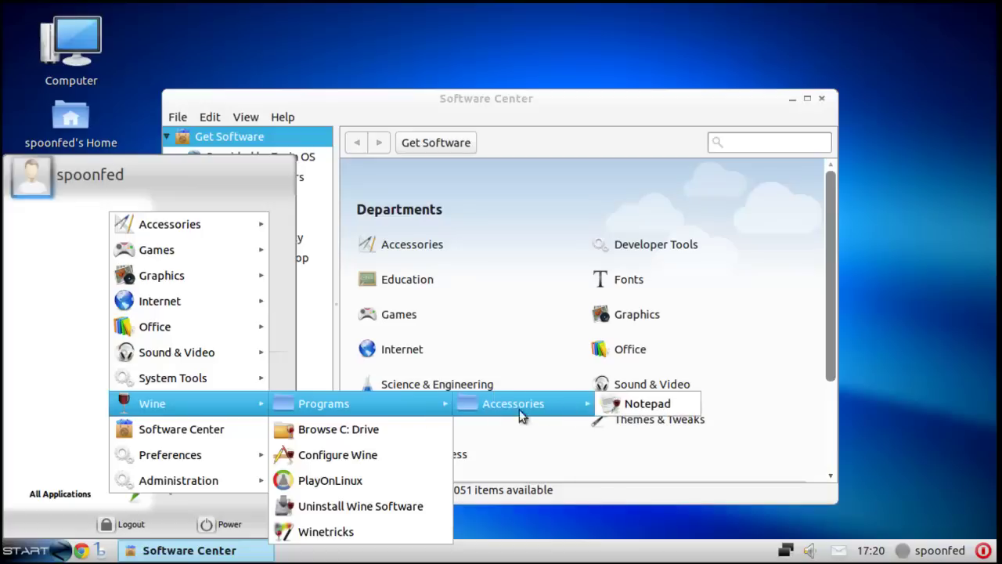
{"action": "left_click", "coordinate": [639, 406]}
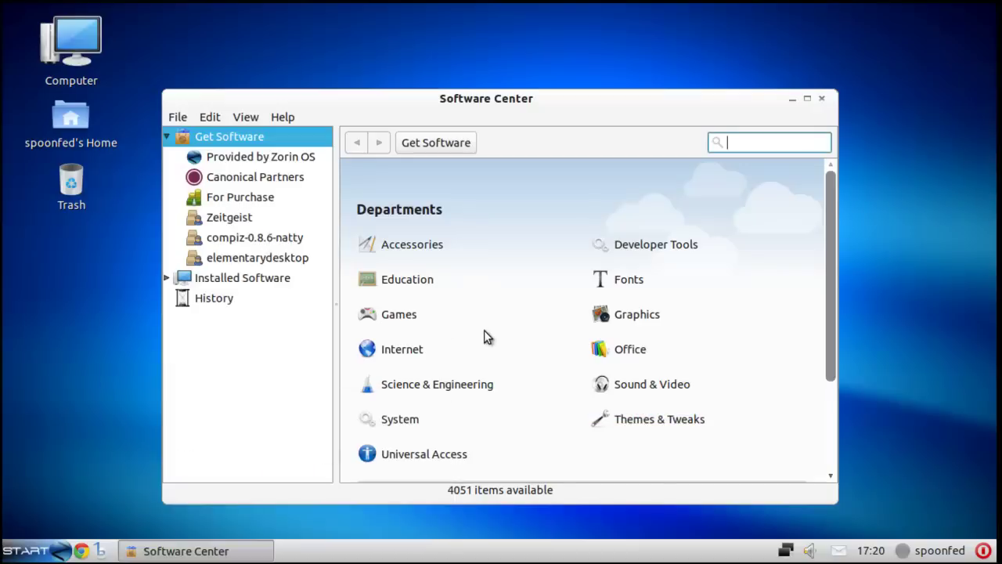
{"action": "left_click", "coordinate": [26, 551]}
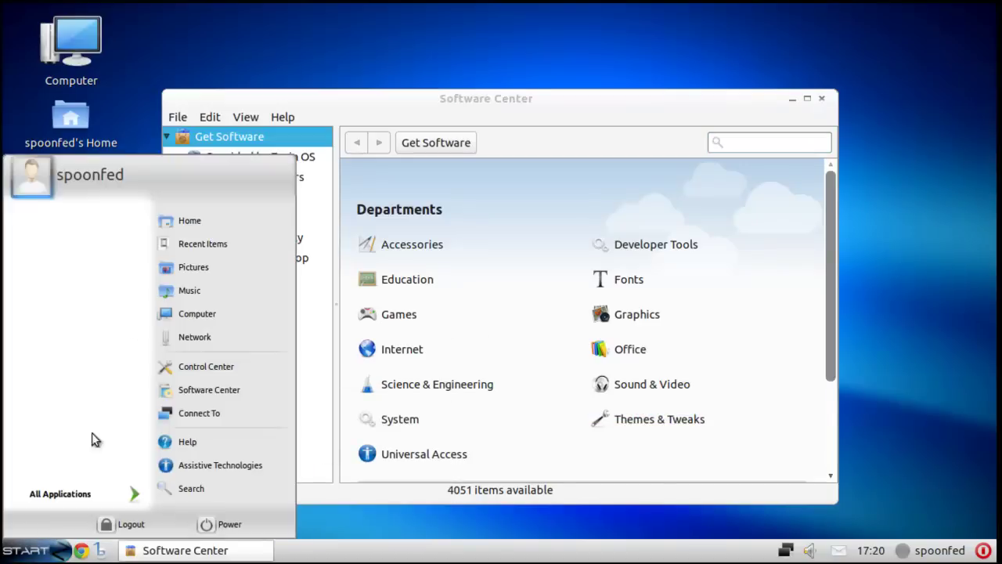
{"action": "left_click", "coordinate": [99, 495]}
{"action": "mouse_move", "coordinate": [204, 232]}
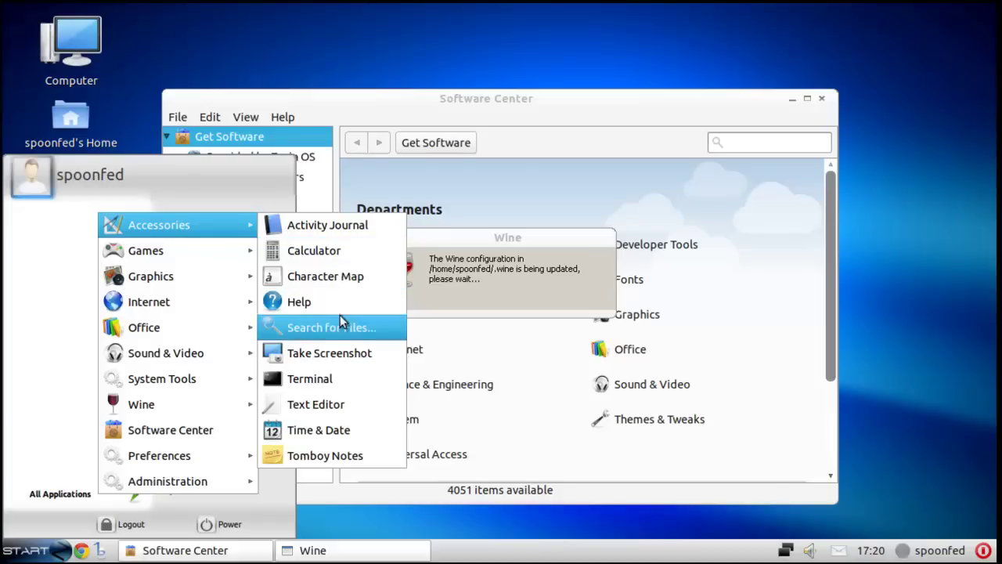
{"action": "left_click", "coordinate": [351, 405]}
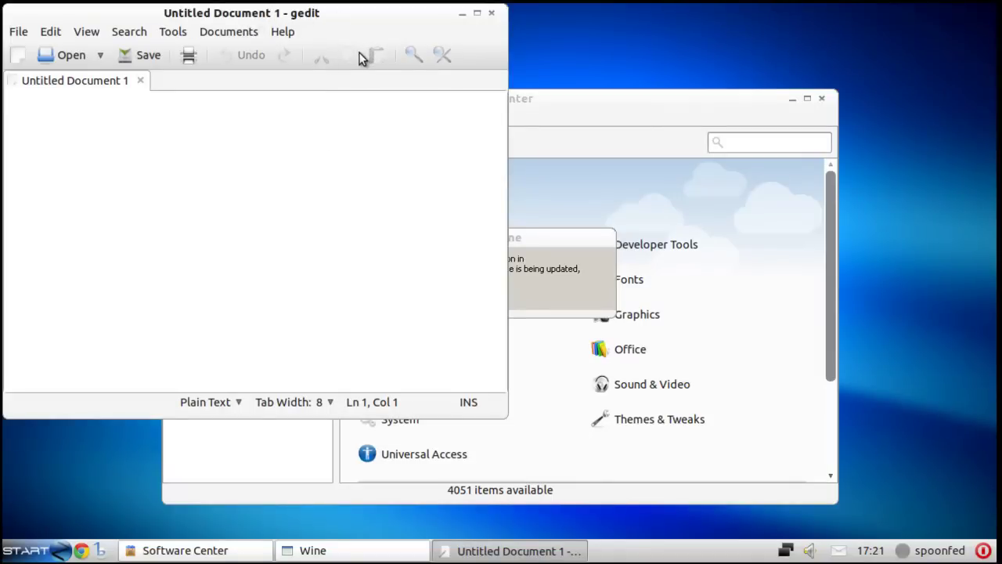
{"action": "left_click_drag", "start_coordinate": [348, 21], "coordinate": [353, 53]}
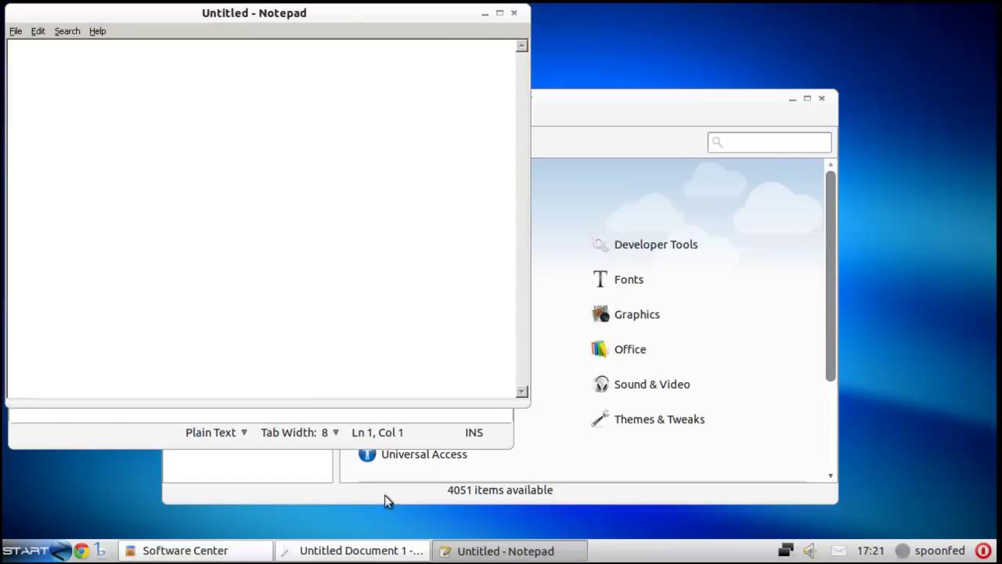
{"action": "left_click_drag", "start_coordinate": [321, 16], "coordinate": [783, 49]}
{"action": "left_click", "coordinate": [478, 61]}
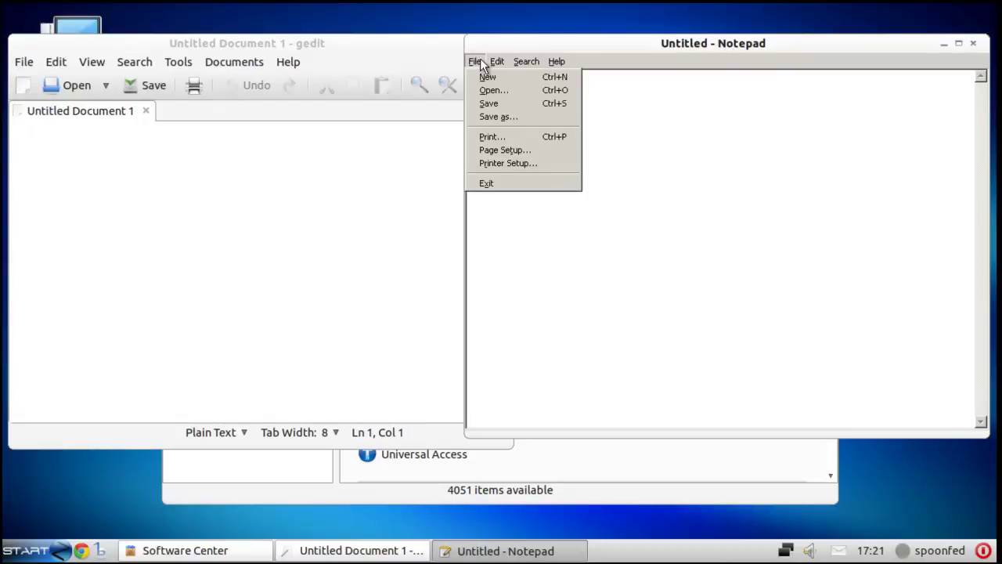
{"action": "mouse_move", "coordinate": [492, 62]}
{"action": "mouse_move", "coordinate": [553, 65]}
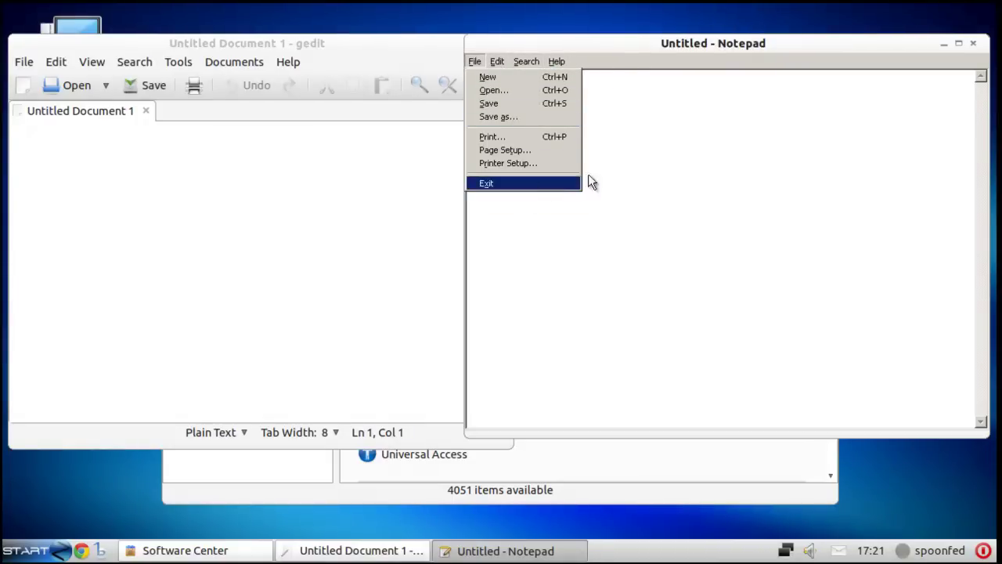
{"action": "left_click", "coordinate": [606, 144]}
{"action": "left_click", "coordinate": [29, 61]}
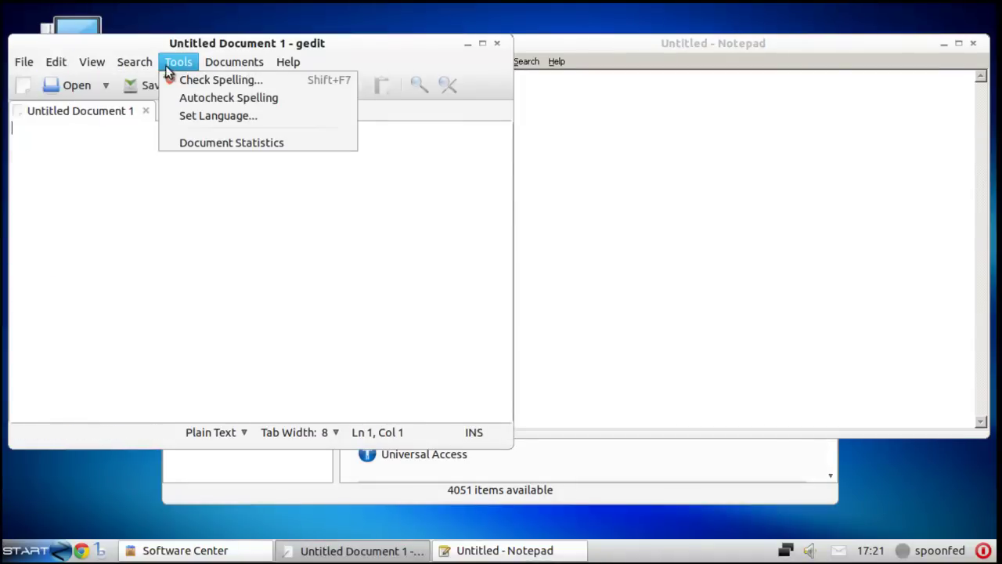
{"action": "mouse_move", "coordinate": [154, 67]}
{"action": "left_click", "coordinate": [334, 230]}
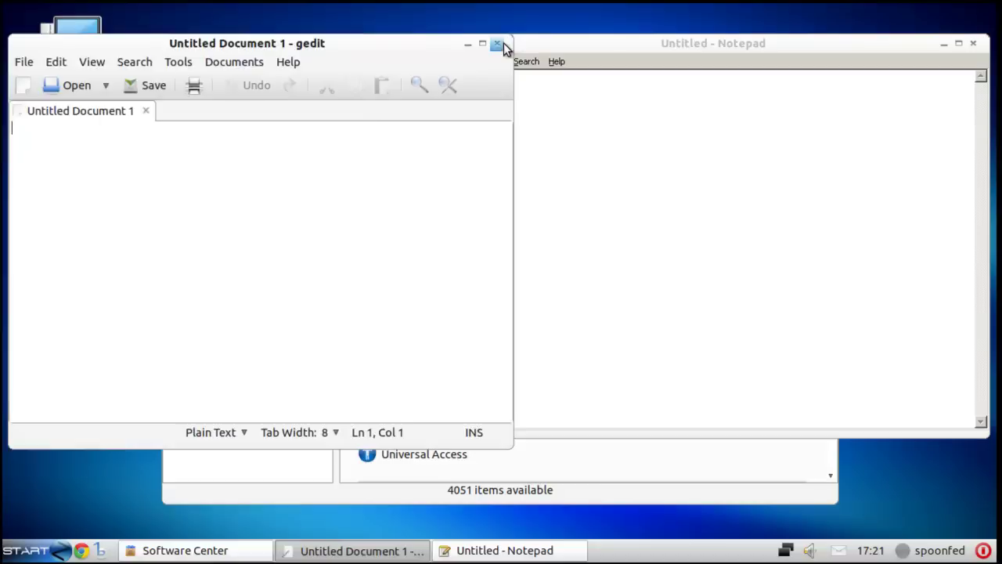
{"action": "left_click", "coordinate": [497, 43]}
{"action": "left_click", "coordinate": [973, 44]}
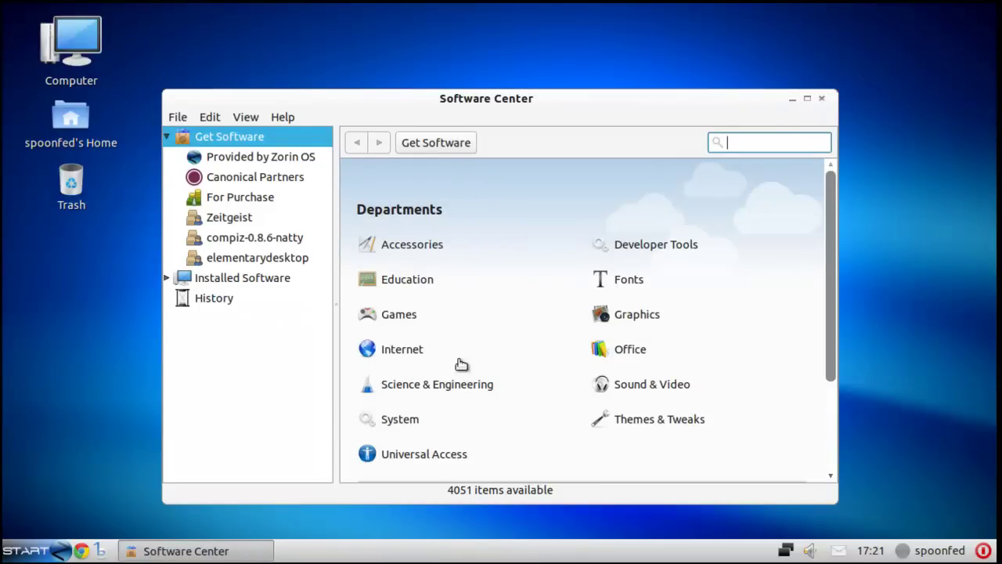
- List the 2362 applications Provided by Zorin OS and scroll through their ratings
{"action": "left_click", "coordinate": [239, 158]}
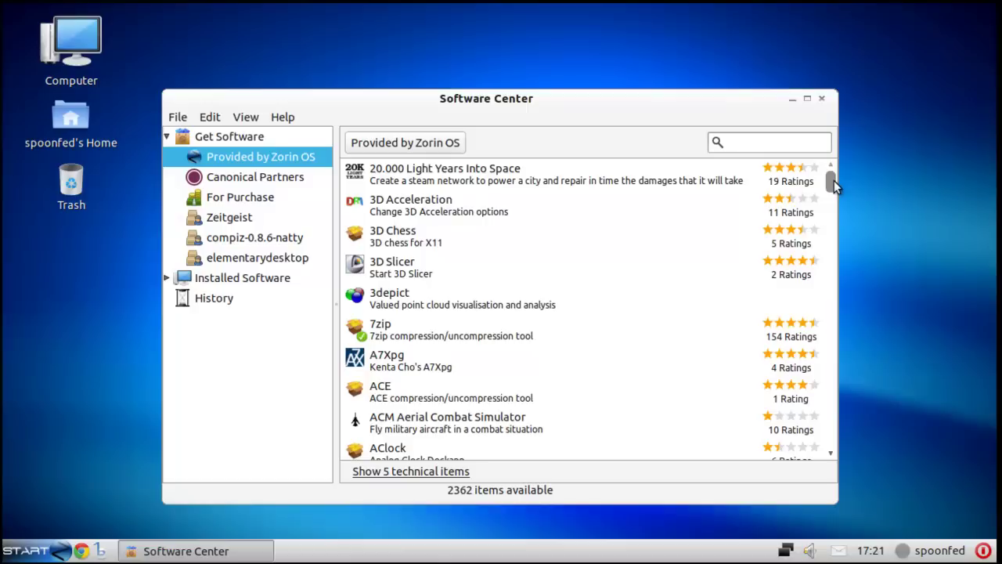
{"action": "left_click_drag", "start_coordinate": [833, 180], "coordinate": [834, 186]}
{"action": "scroll", "coordinate": [837, 190], "scroll_direction": "down", "scroll_amount": 10}
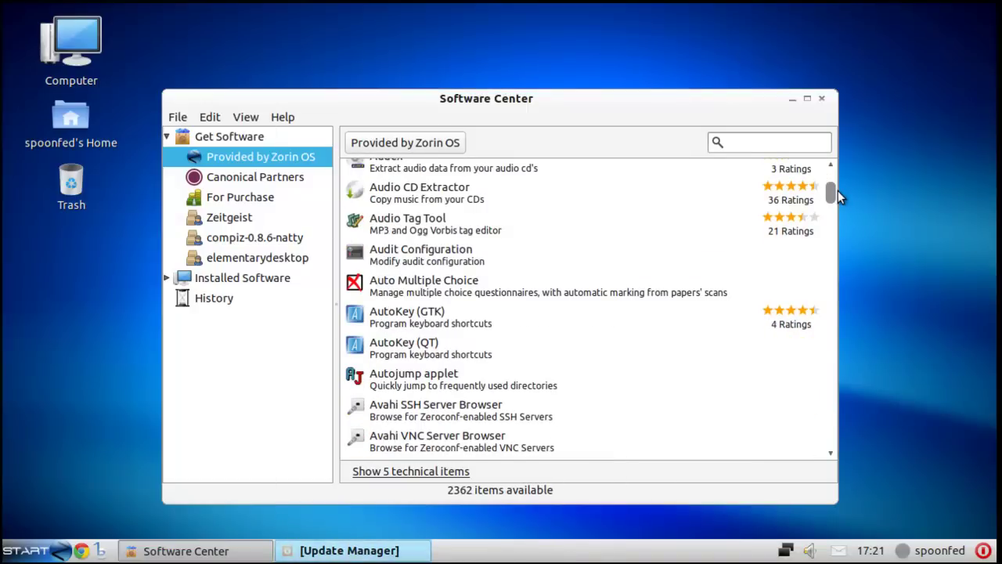
{"action": "scroll", "coordinate": [837, 191], "scroll_direction": "down", "scroll_amount": 10}
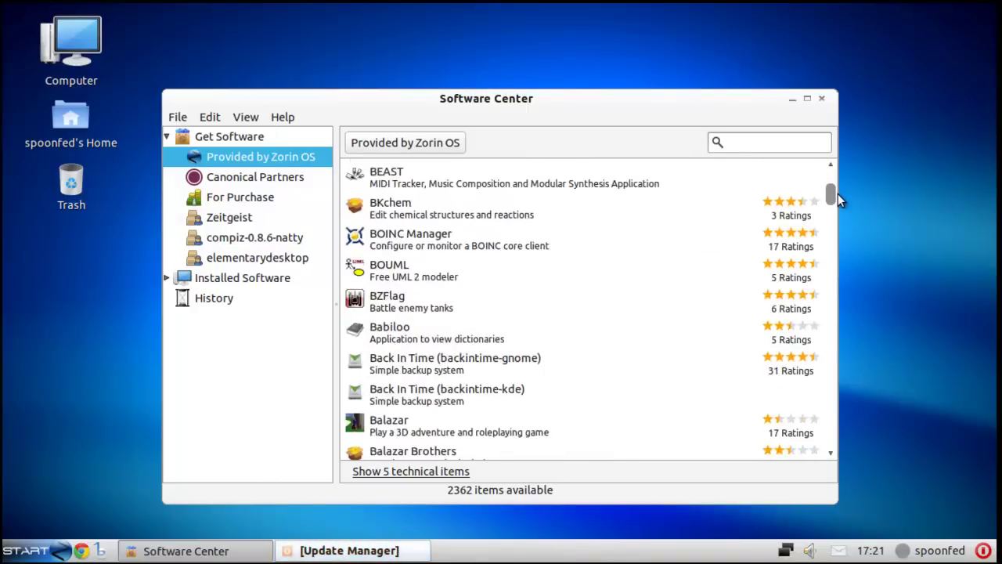
- Authorize installing the 48 updates in Update Manager with the password, then minimize it
{"action": "left_click", "coordinate": [337, 550]}
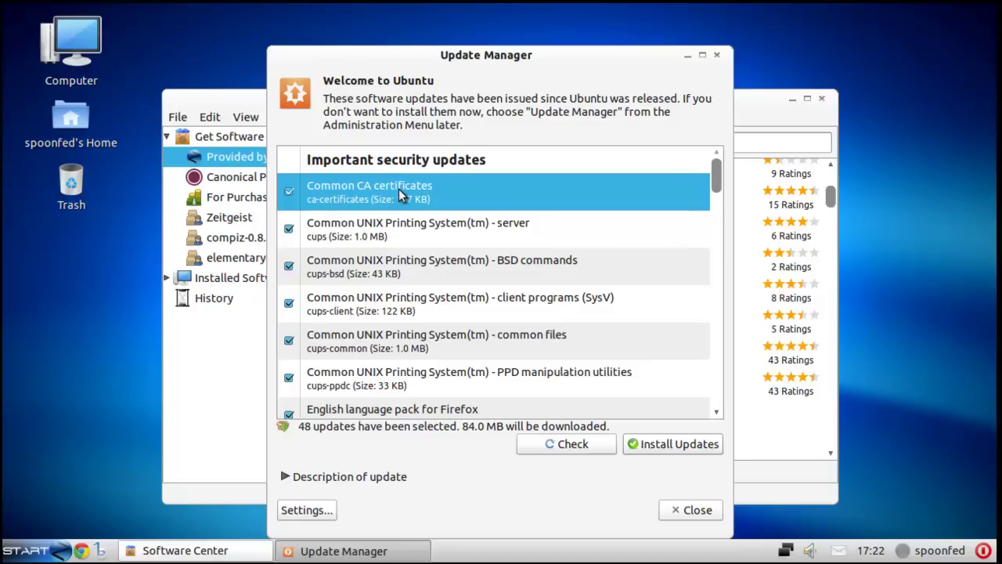
{"action": "left_click_drag", "start_coordinate": [718, 185], "coordinate": [718, 153]}
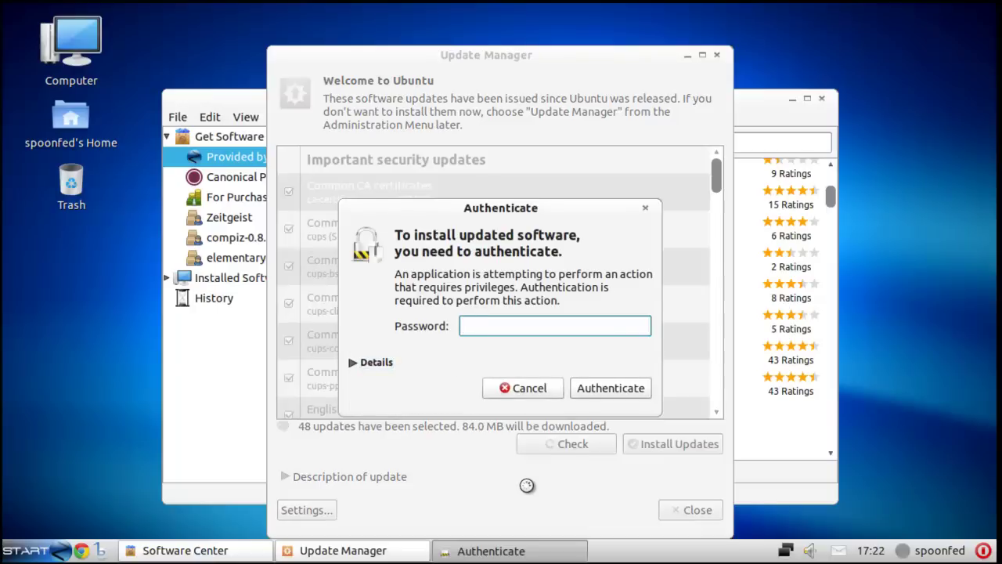
{"action": "type", "text": "••••••••"}
{"action": "key", "text": "Return"}
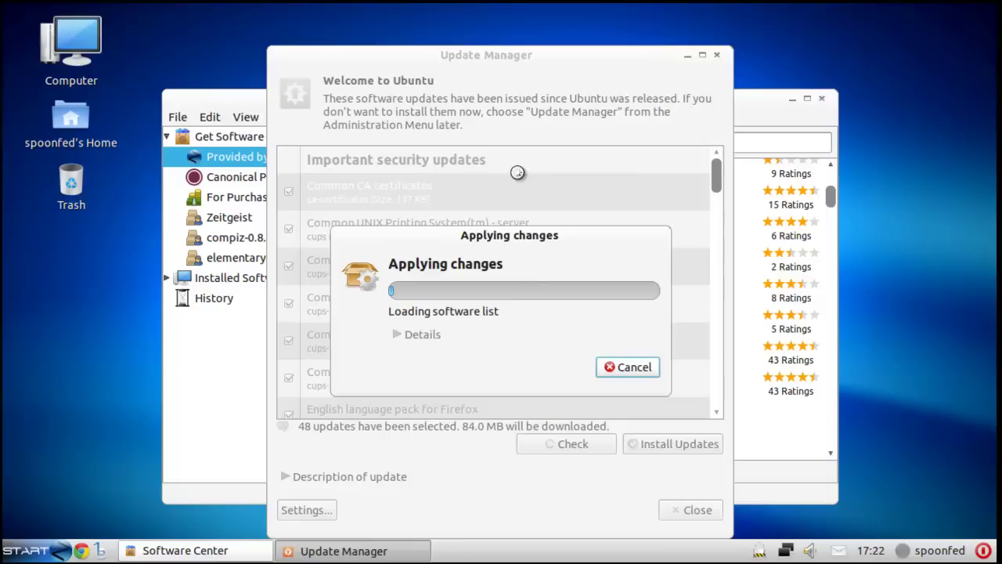
{"action": "left_click", "coordinate": [687, 55]}
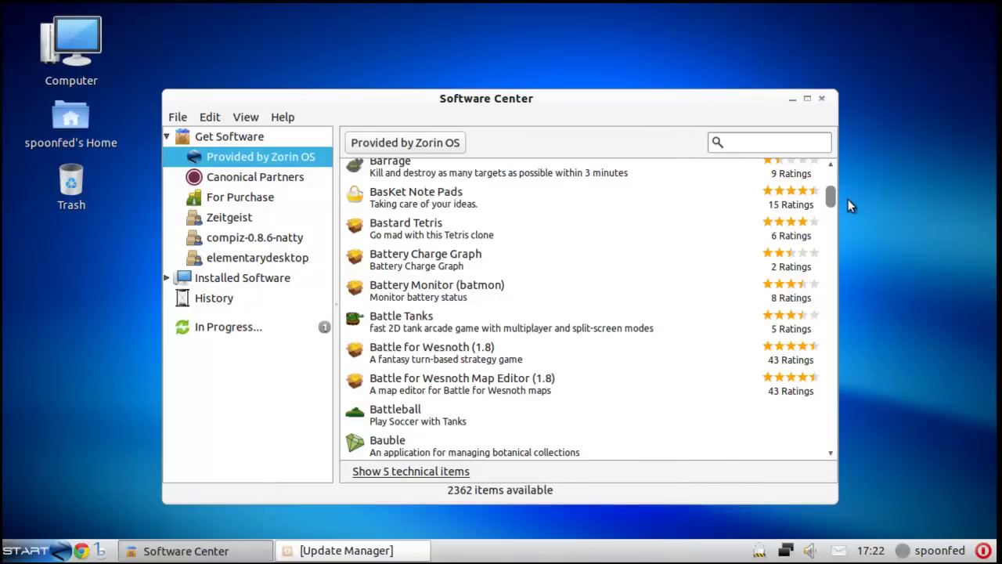
- Browse For Purchase, expanding Linux Magazine Special Issue 10, then return to Canonical Partners
{"action": "left_click_drag", "start_coordinate": [835, 197], "coordinate": [836, 456]}
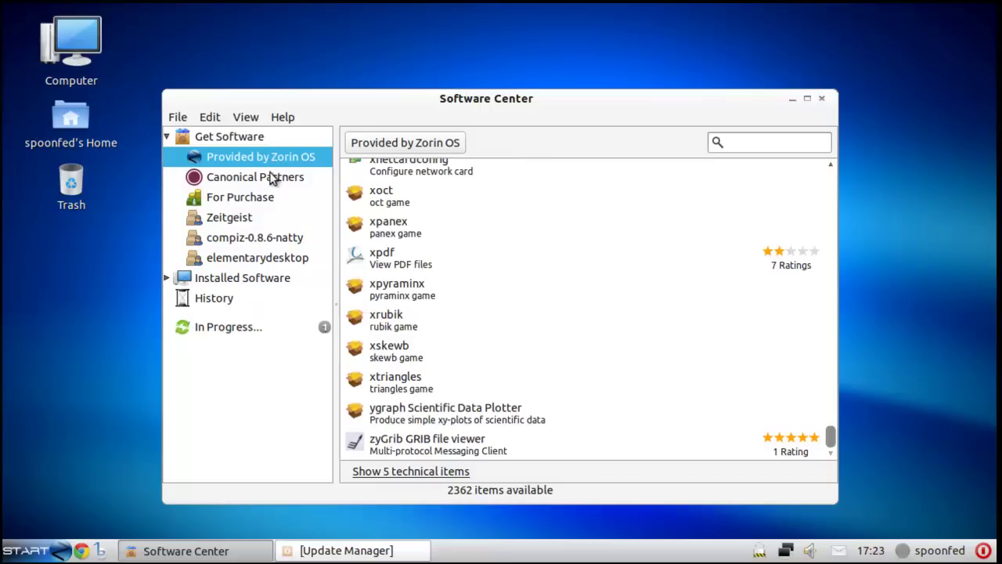
{"action": "left_click", "coordinate": [248, 180]}
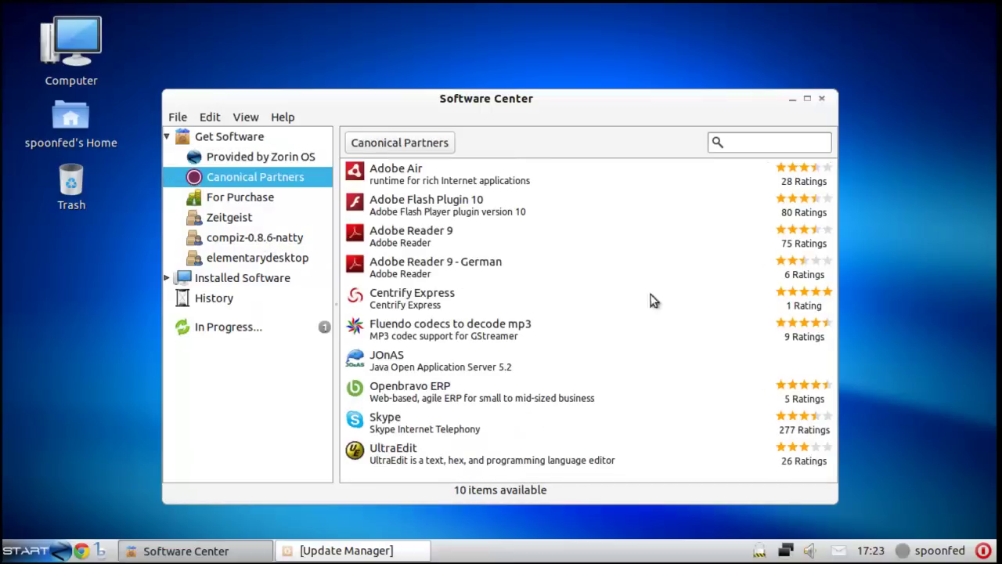
{"action": "left_click", "coordinate": [228, 200]}
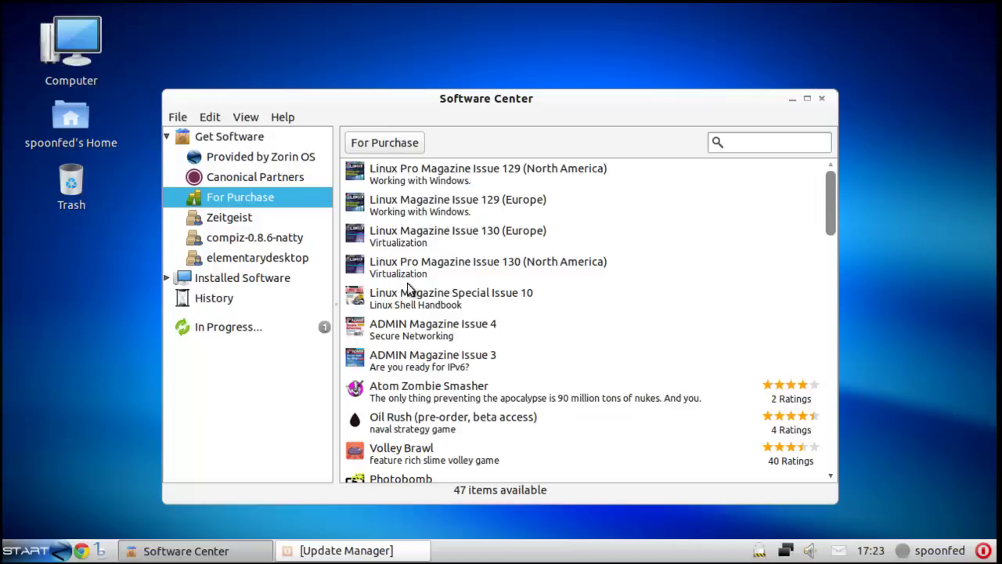
{"action": "left_click", "coordinate": [493, 313]}
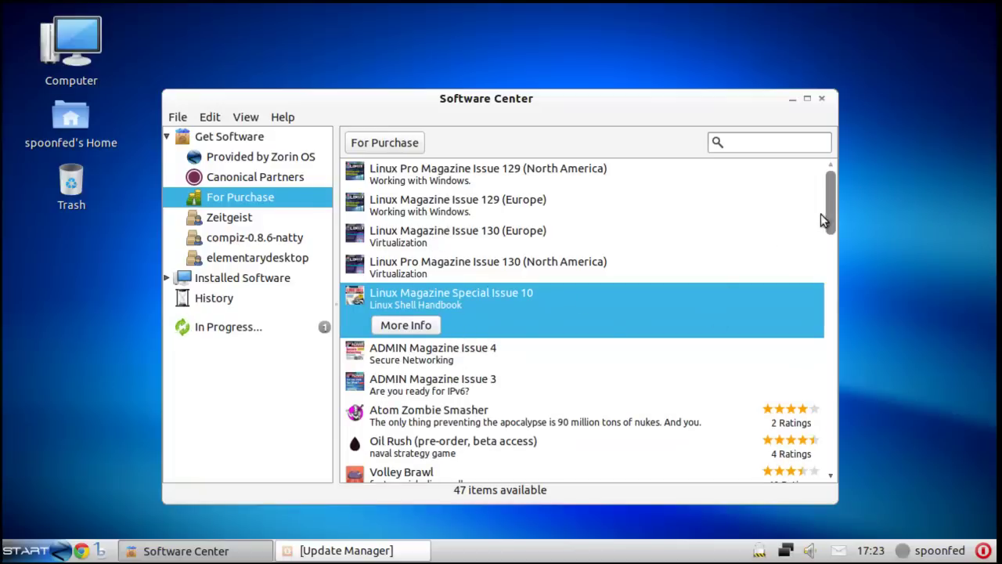
{"action": "left_click_drag", "start_coordinate": [829, 218], "coordinate": [852, 194]}
{"action": "left_click", "coordinate": [253, 179]}
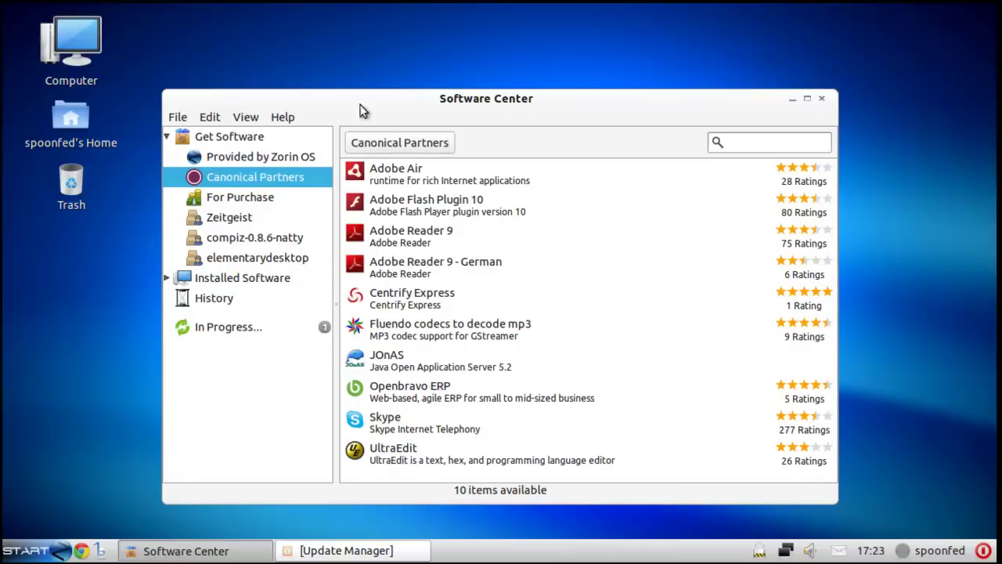
- View the Adobe Flash Plugin 10 details, then return to the Canonical Partners list
{"action": "left_click", "coordinate": [462, 201]}
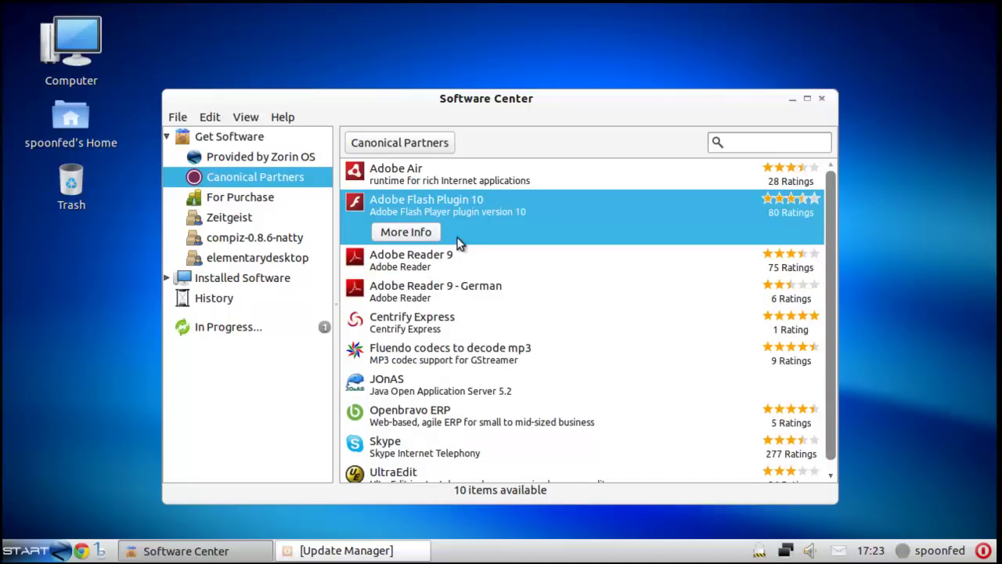
{"action": "left_click", "coordinate": [421, 234]}
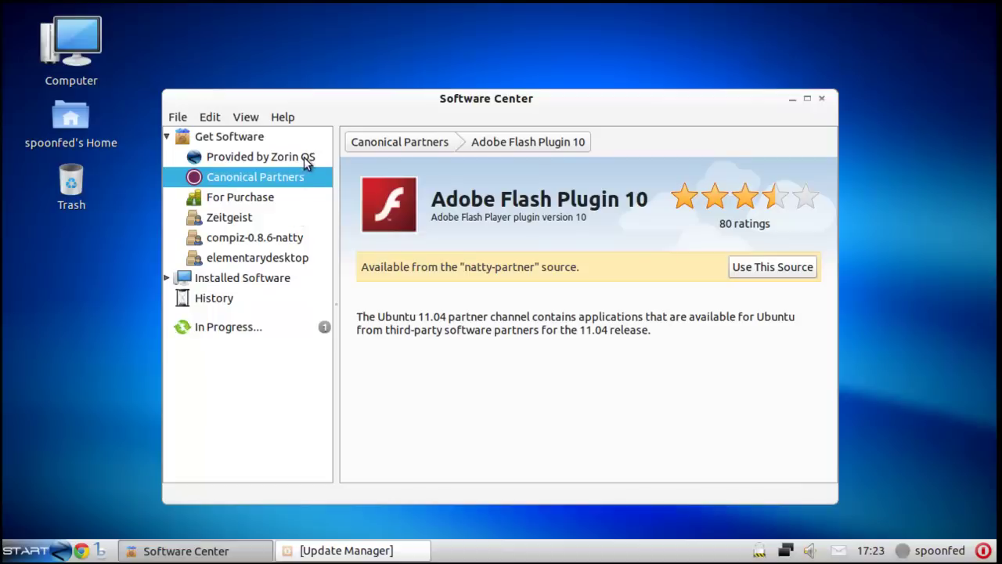
{"action": "left_click", "coordinate": [304, 177]}
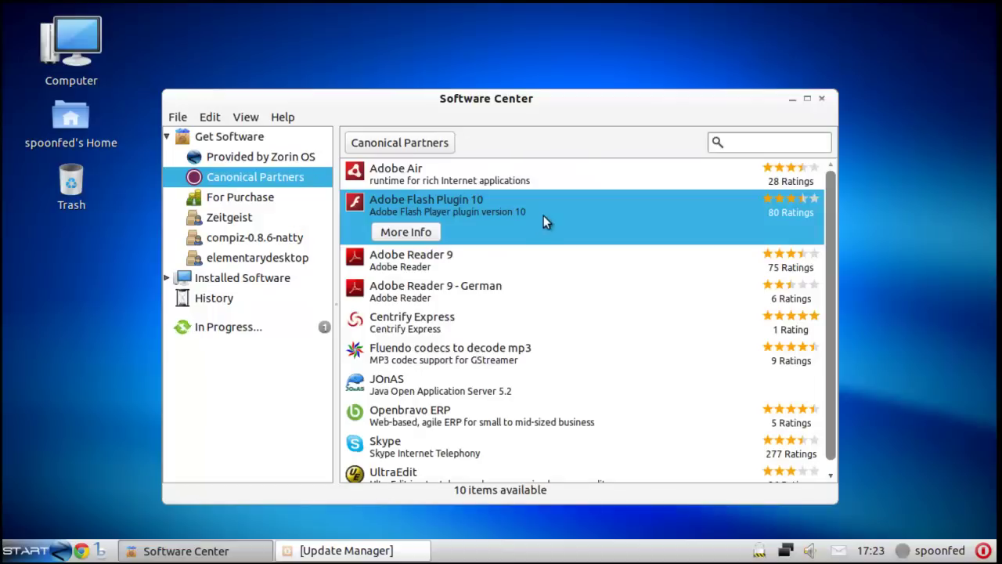
- Select Centrify Express, then open the details page for Openbravo ERP
{"action": "left_click", "coordinate": [451, 324]}
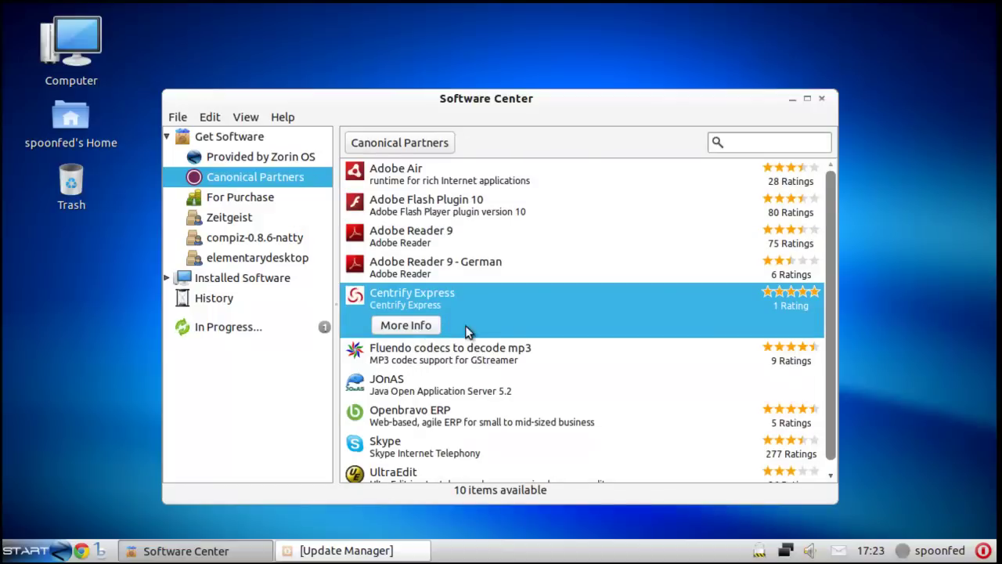
{"action": "scroll", "coordinate": [519, 303], "scroll_direction": "down", "scroll_amount": 1}
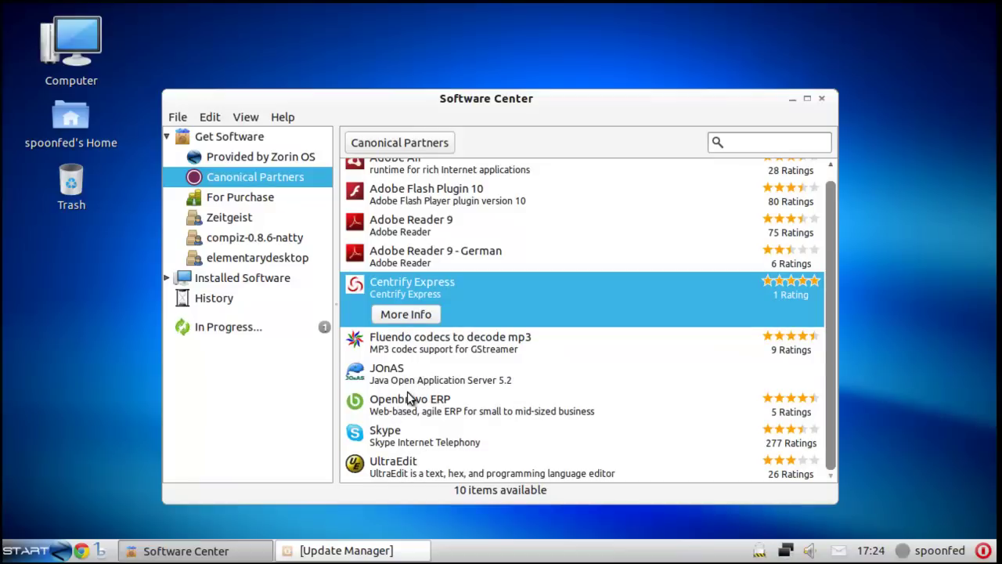
{"action": "left_click", "coordinate": [419, 413]}
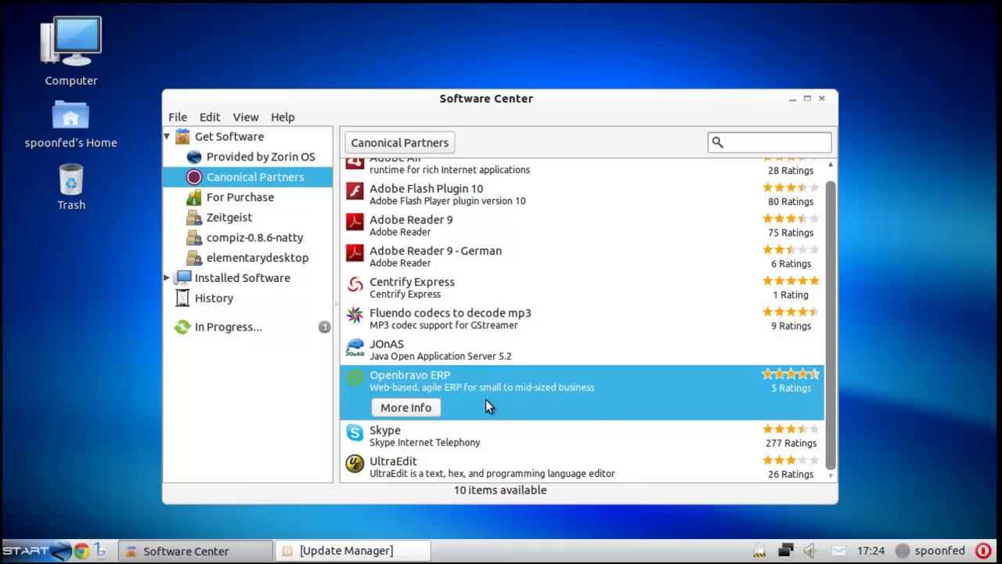
{"action": "left_click", "coordinate": [382, 409]}
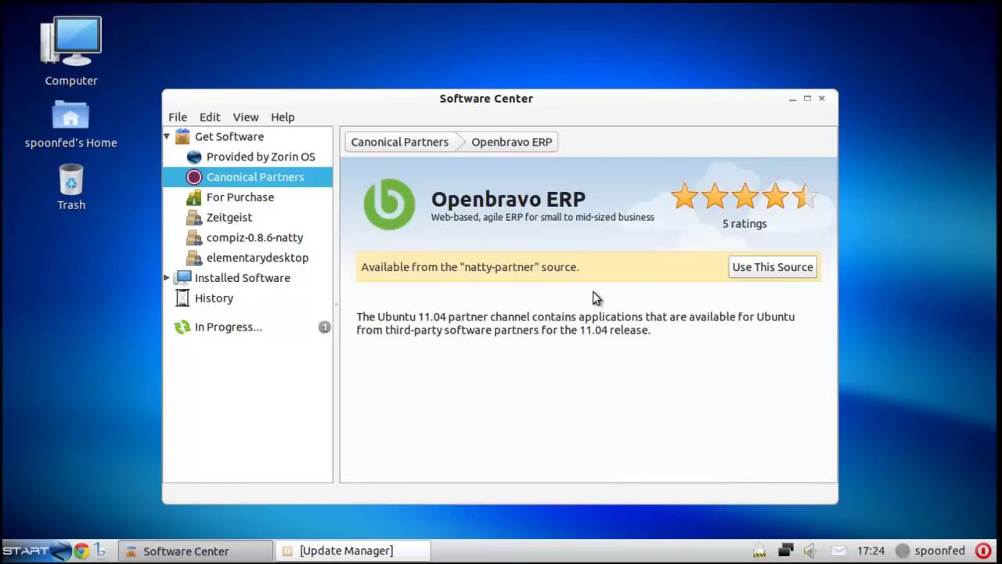
- Enable the natty-partner source for Openbravo ERP, authenticating with the account password
{"action": "left_click", "coordinate": [775, 267]}
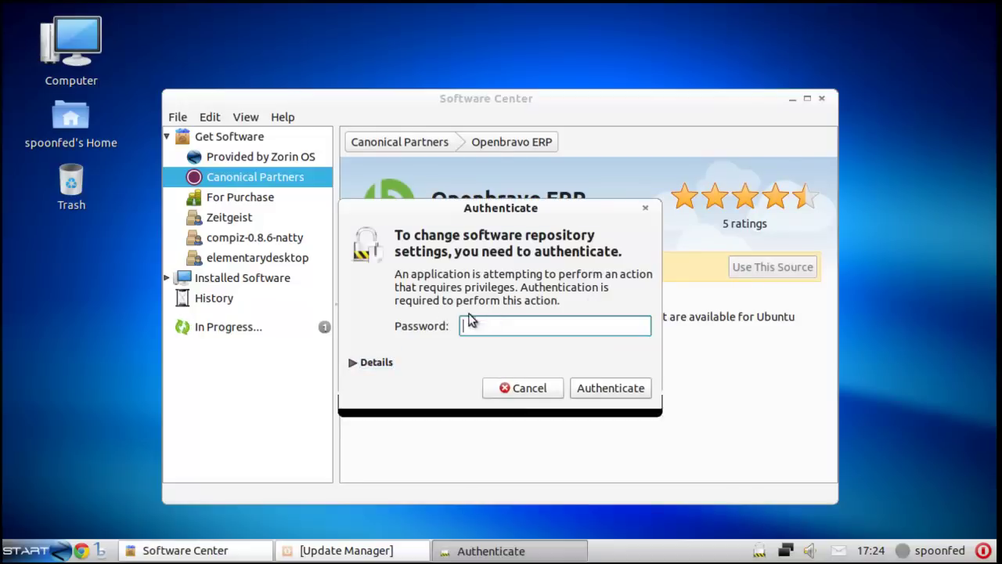
{"action": "type", "text": "•••••••"}
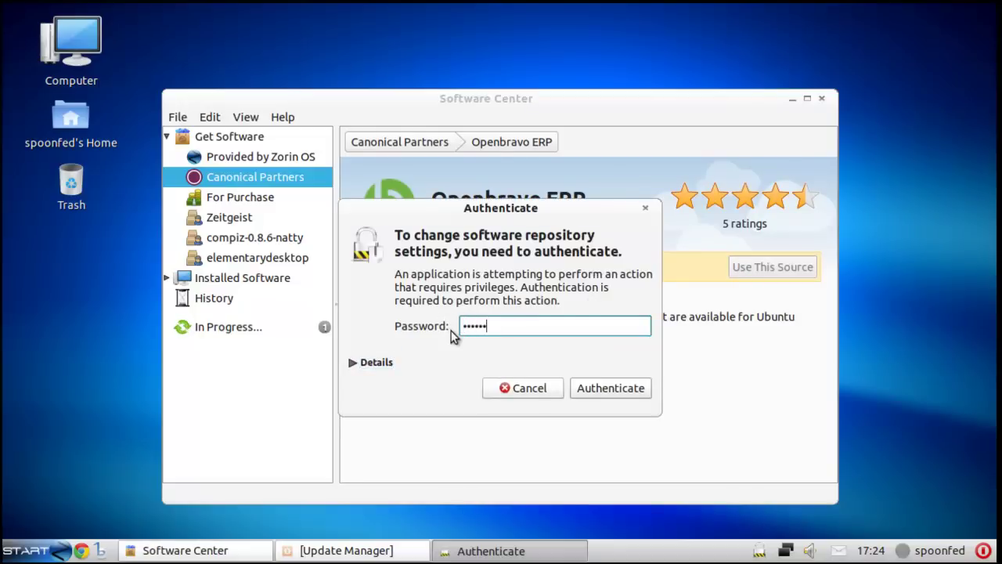
{"action": "key", "text": "Return"}
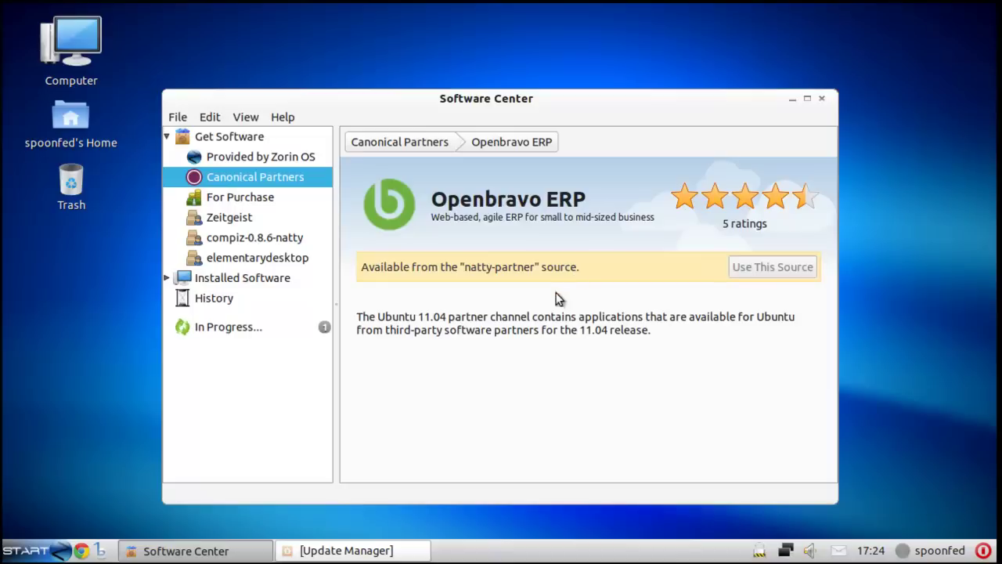
- Reopen Openbravo ERP, enable the natty-partner source again, and view the In Progress queue
{"action": "left_click", "coordinate": [259, 182]}
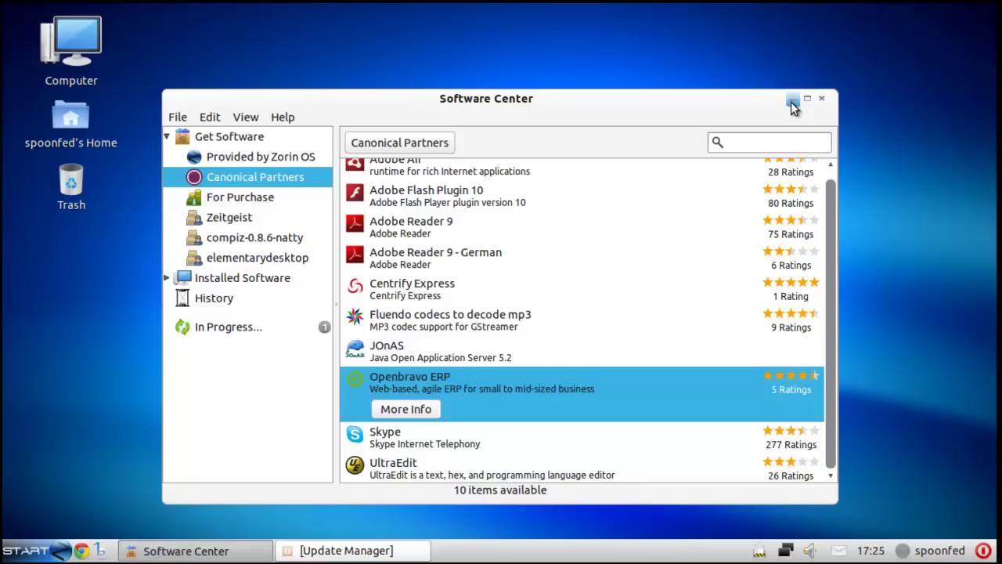
{"action": "left_click", "coordinate": [406, 409]}
{"action": "left_click", "coordinate": [765, 267]}
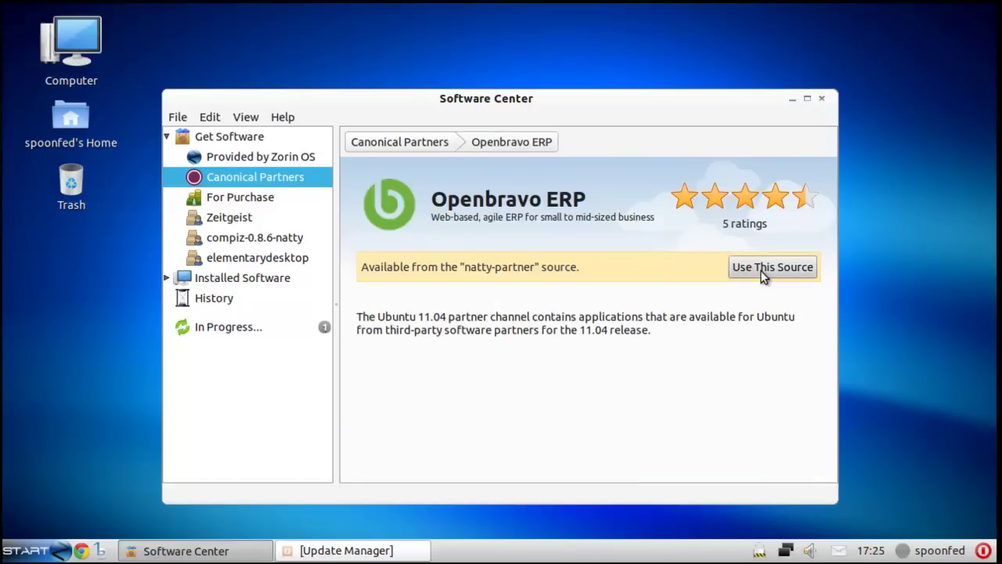
{"action": "left_click", "coordinate": [282, 328]}
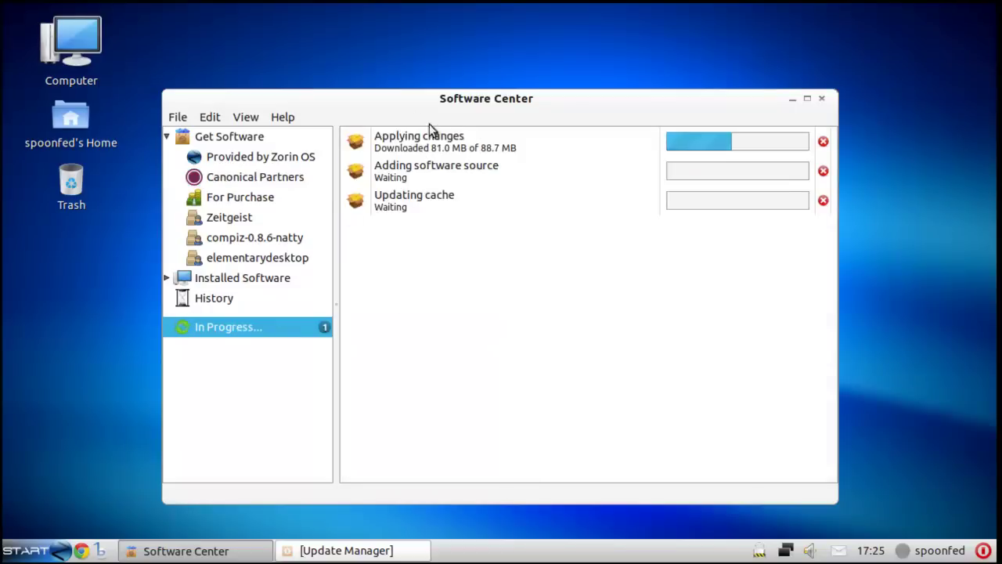
- Close Software Center and launch Control Center from the Start menu
{"action": "left_click", "coordinate": [823, 100]}
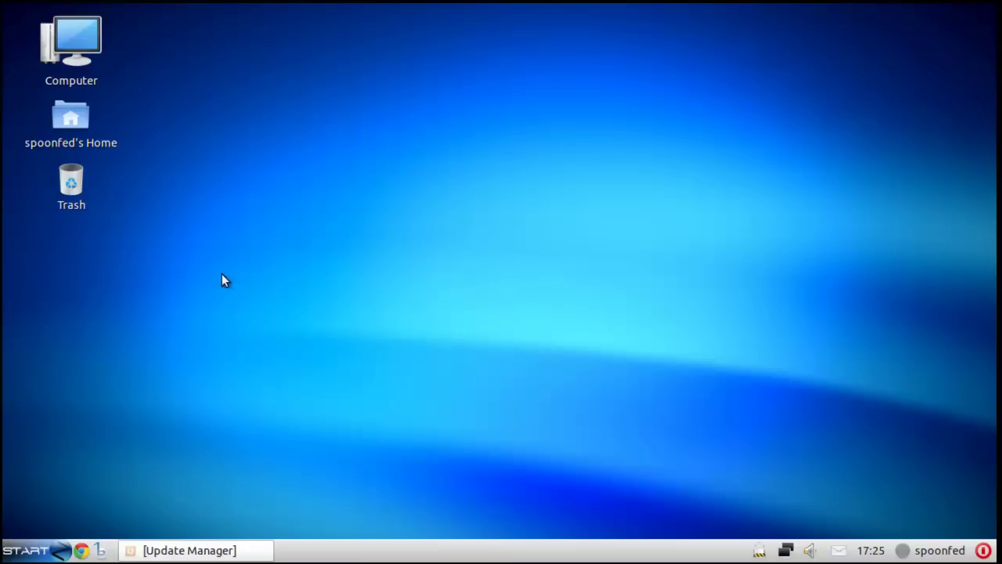
{"action": "left_click", "coordinate": [28, 550]}
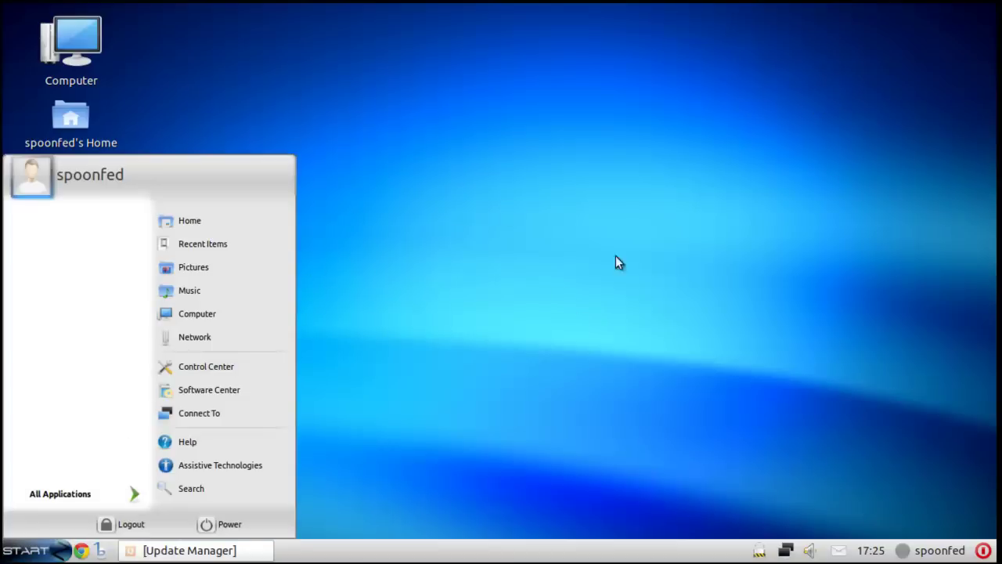
{"action": "left_click", "coordinate": [246, 368]}
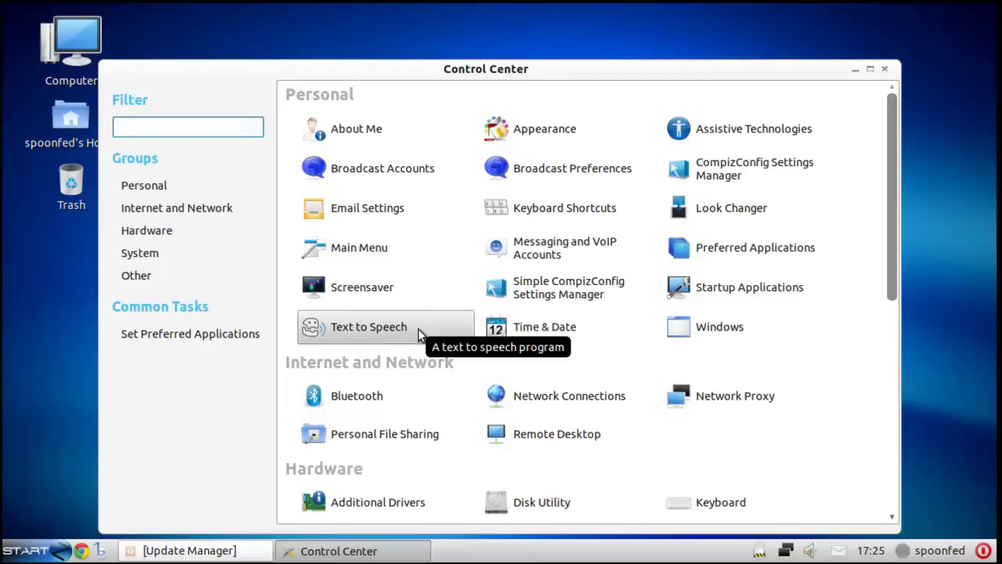
- Open Appearance Preferences, reposition the window, and scroll down to Zorin OS Dark and Mac themes
{"action": "left_click", "coordinate": [534, 133]}
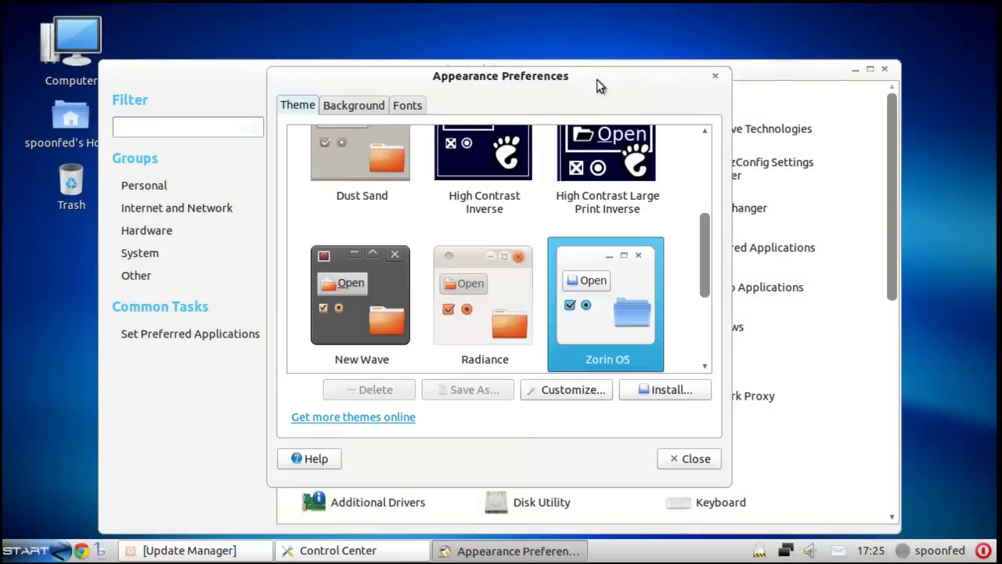
{"action": "left_click_drag", "start_coordinate": [597, 79], "coordinate": [586, 55]}
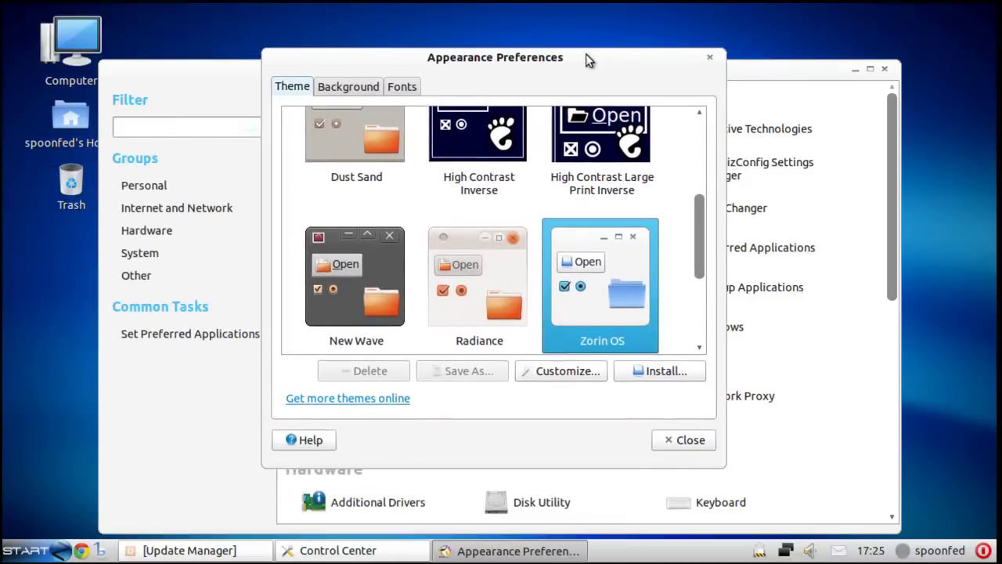
{"action": "left_click_drag", "start_coordinate": [700, 251], "coordinate": [688, 307]}
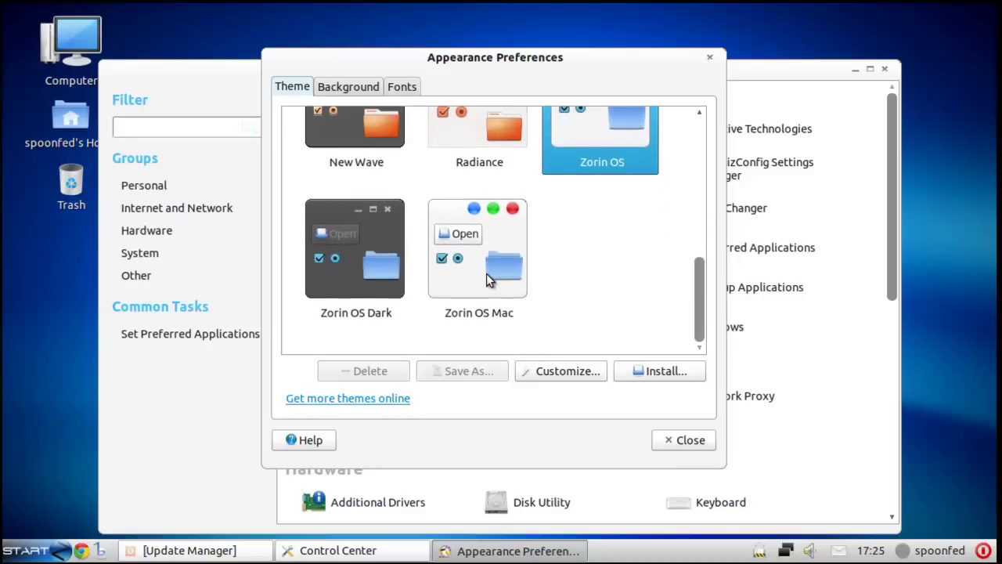
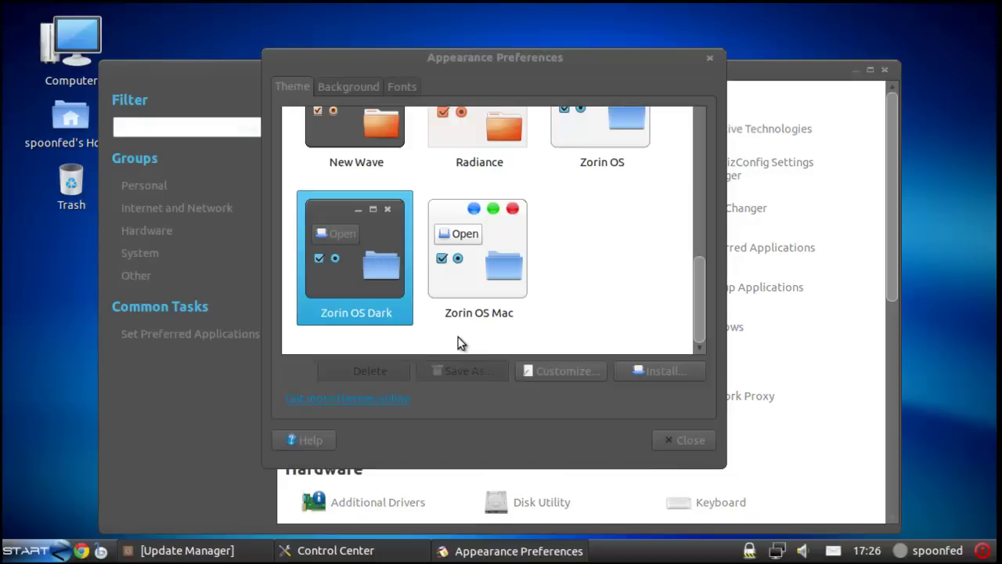
- Scroll the theme list, view the Background options, and bring Control Center back to the front
{"action": "left_click", "coordinate": [47, 553]}
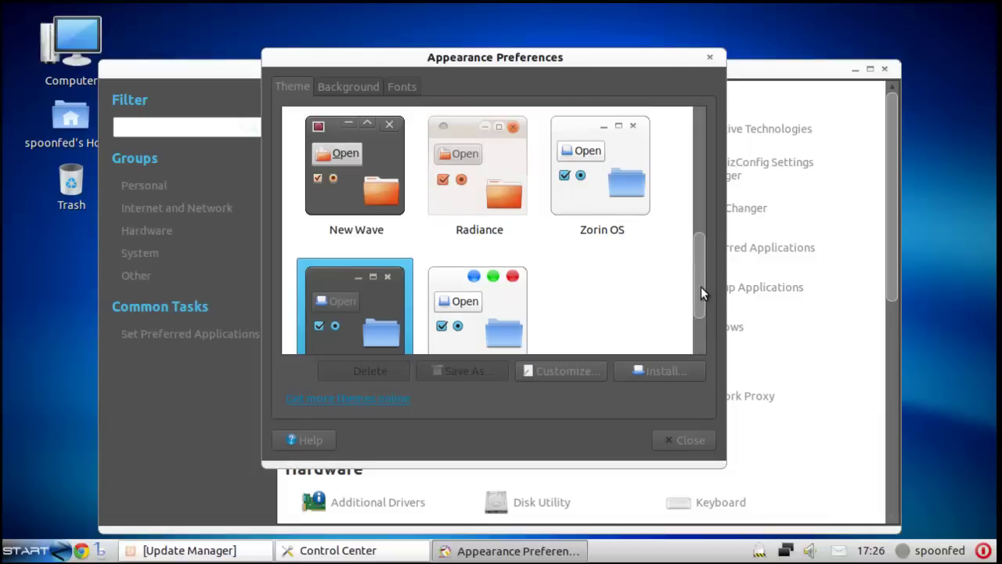
{"action": "left_click_drag", "start_coordinate": [700, 282], "coordinate": [700, 151]}
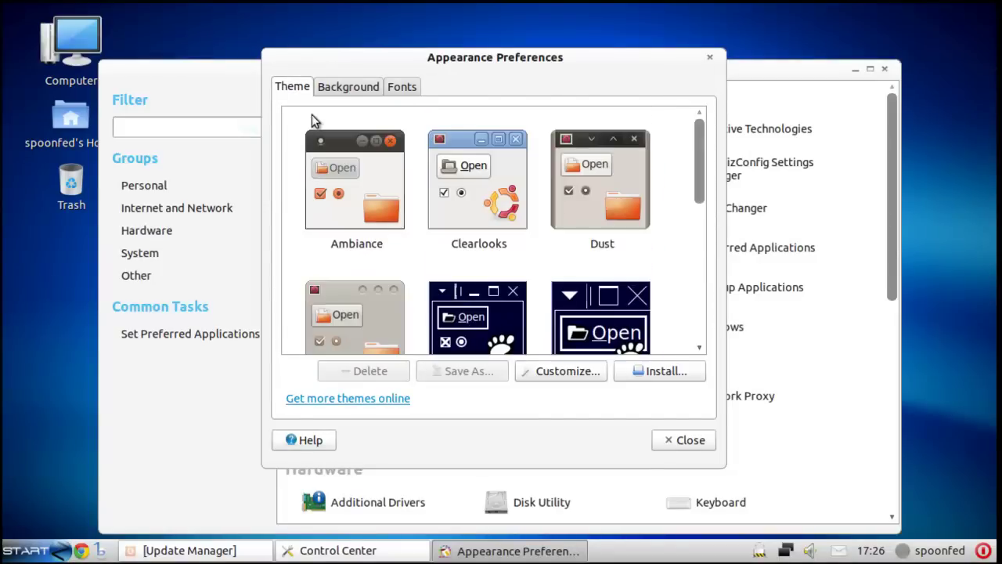
{"action": "left_click", "coordinate": [348, 86]}
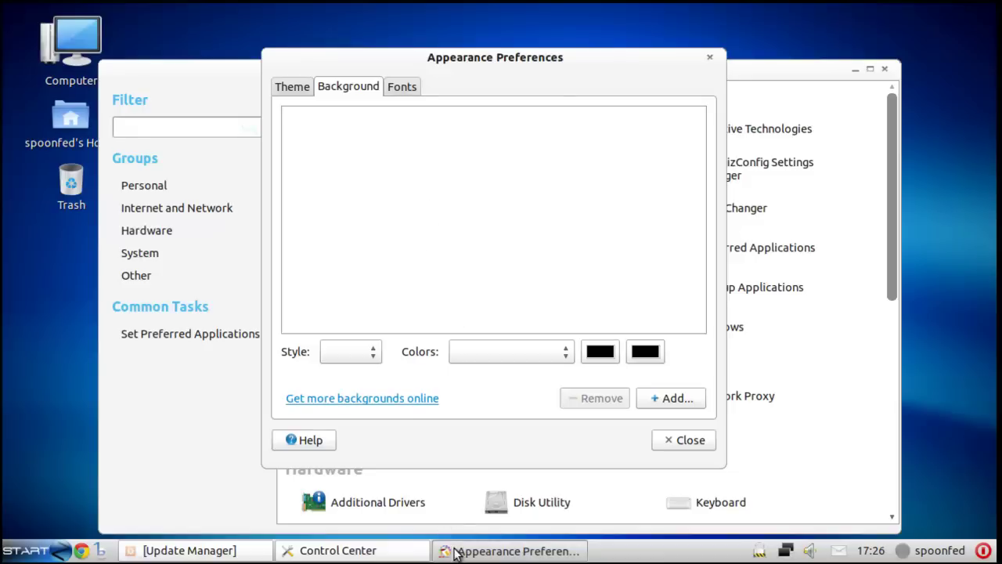
{"action": "left_click", "coordinate": [297, 552]}
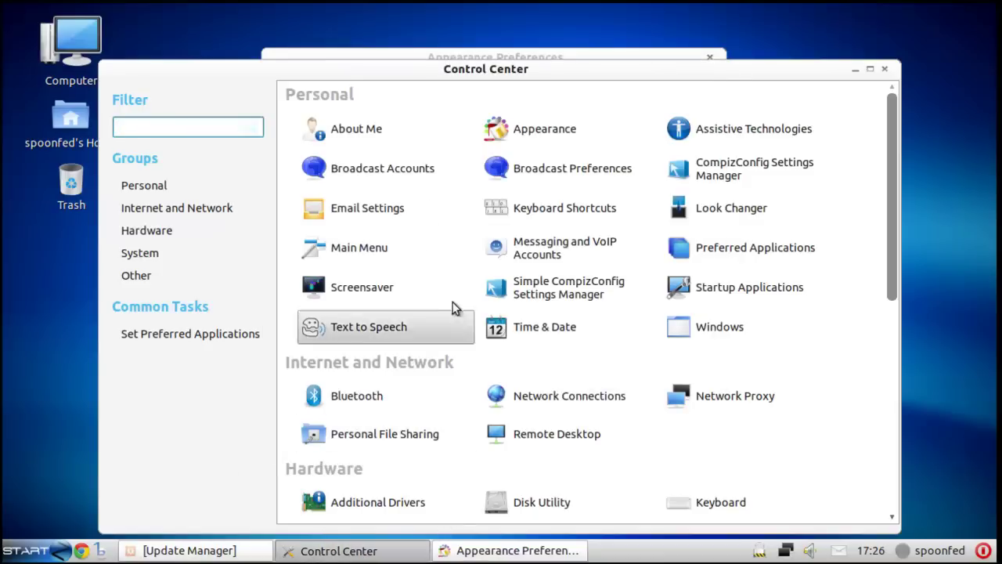
- Scroll through Control Center and launch CompizConfig Settings Manager from the Personal section
{"action": "scroll", "coordinate": [577, 287], "scroll_direction": "down", "scroll_amount": 1}
{"action": "scroll", "coordinate": [578, 289], "scroll_direction": "down", "scroll_amount": 5}
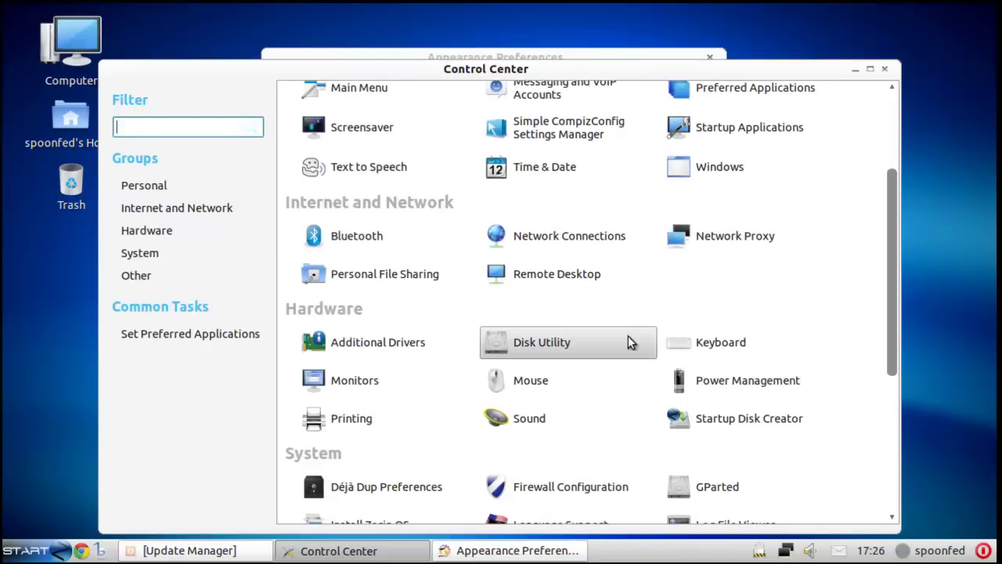
{"action": "scroll", "coordinate": [585, 353], "scroll_direction": "down", "scroll_amount": 3}
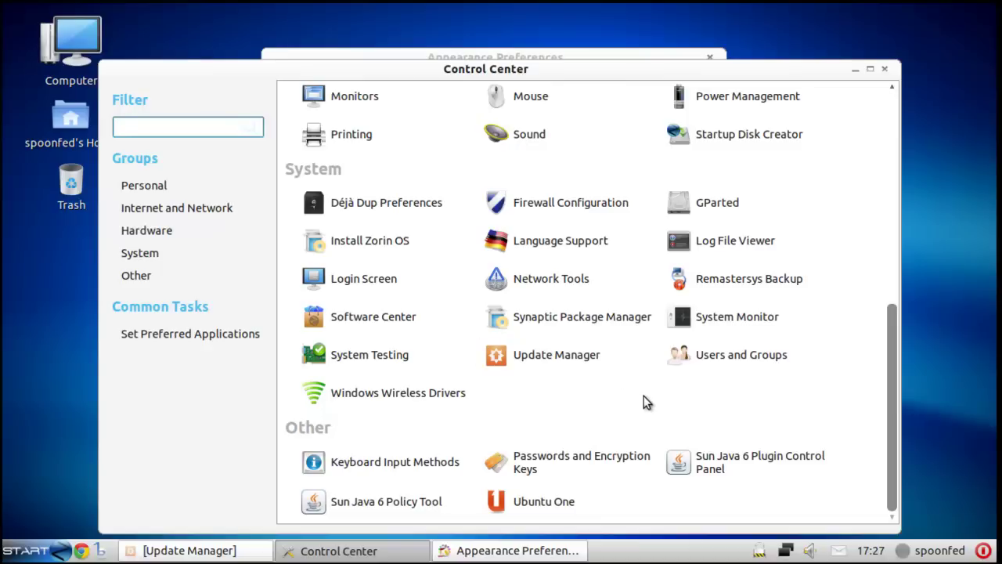
{"action": "scroll", "coordinate": [634, 409], "scroll_direction": "up", "scroll_amount": 3}
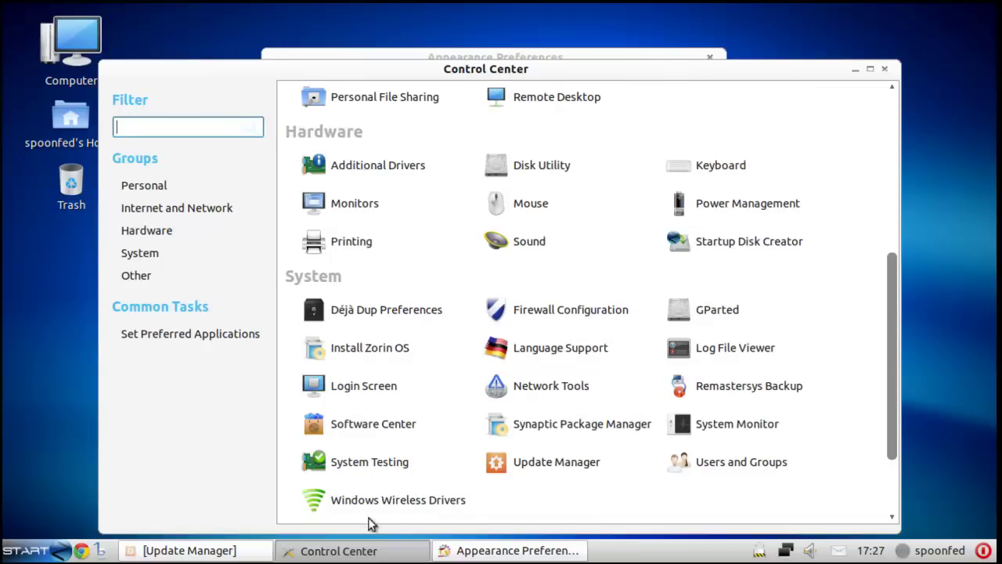
{"action": "scroll", "coordinate": [688, 382], "scroll_direction": "up", "scroll_amount": 4}
{"action": "scroll", "coordinate": [688, 381], "scroll_direction": "up", "scroll_amount": 5}
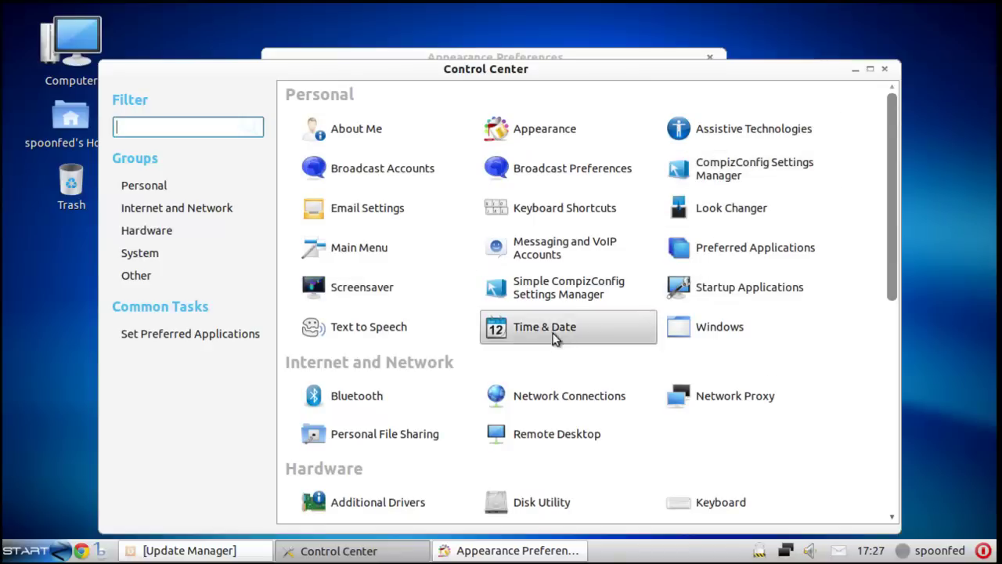
{"action": "left_click", "coordinate": [713, 173]}
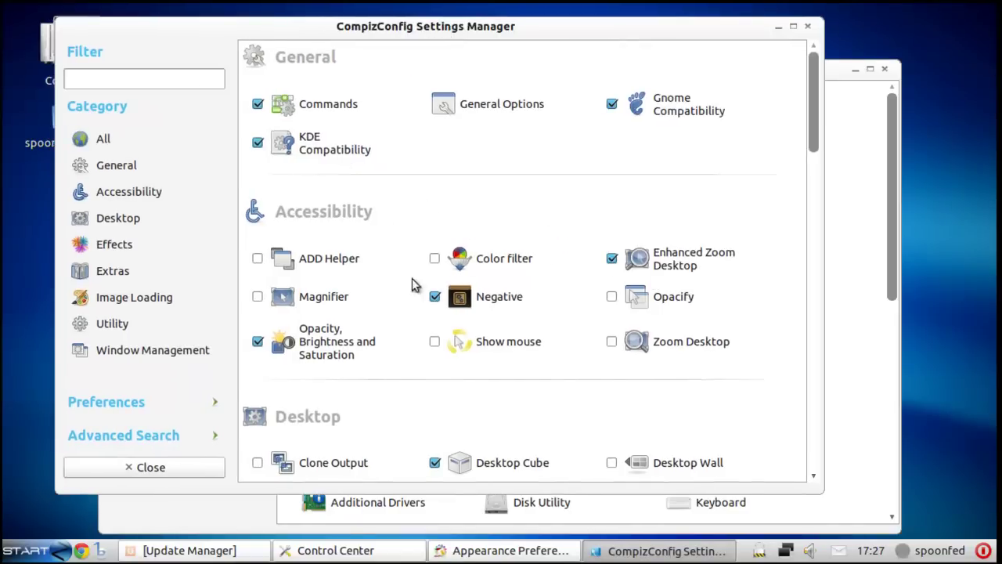
- Scroll down to the Effects category and open the Paint fire on the screen plugin
{"action": "scroll", "coordinate": [488, 208], "scroll_direction": "down", "scroll_amount": 1}
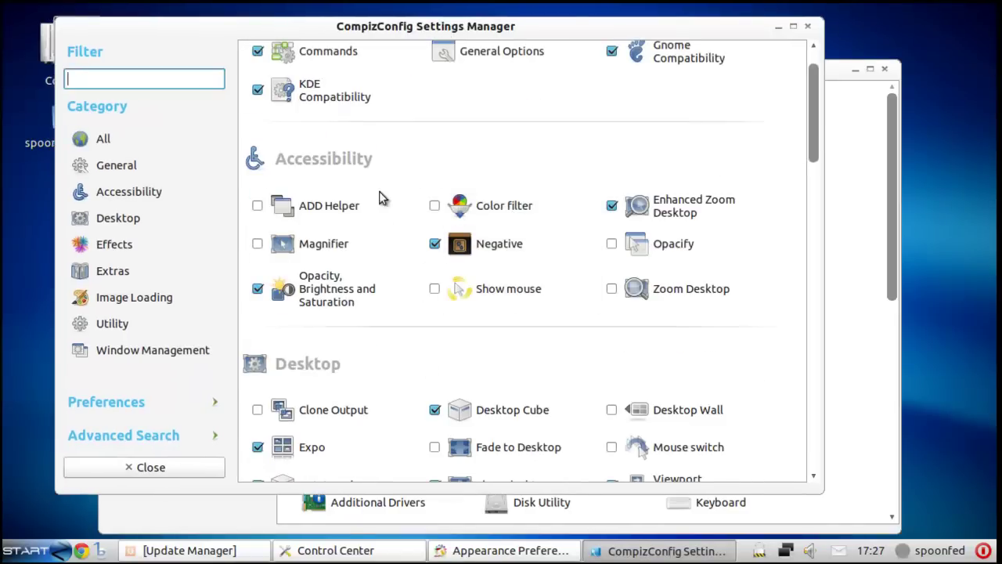
{"action": "scroll", "coordinate": [540, 278], "scroll_direction": "down", "scroll_amount": 8}
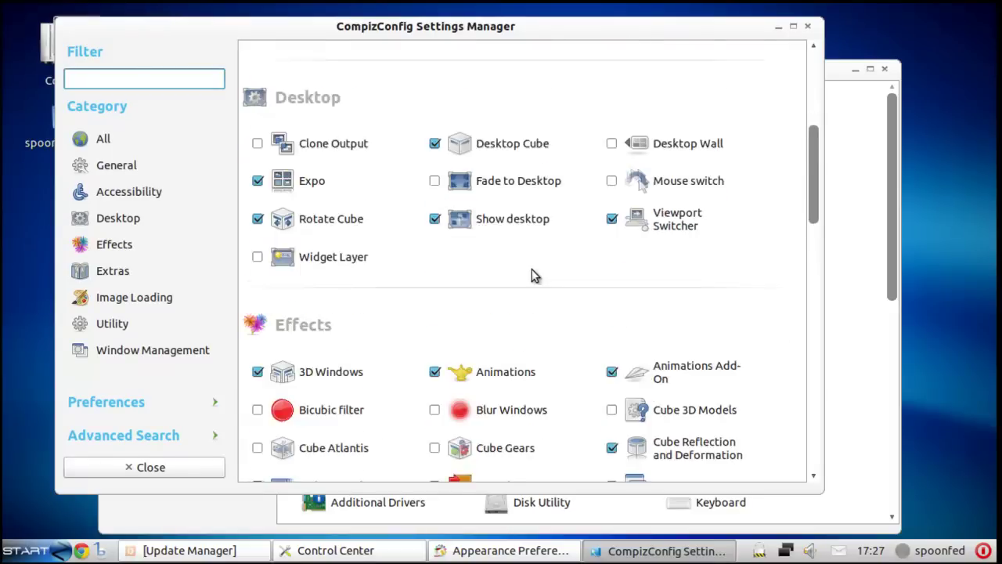
{"action": "scroll", "coordinate": [587, 268], "scroll_direction": "down", "scroll_amount": 1}
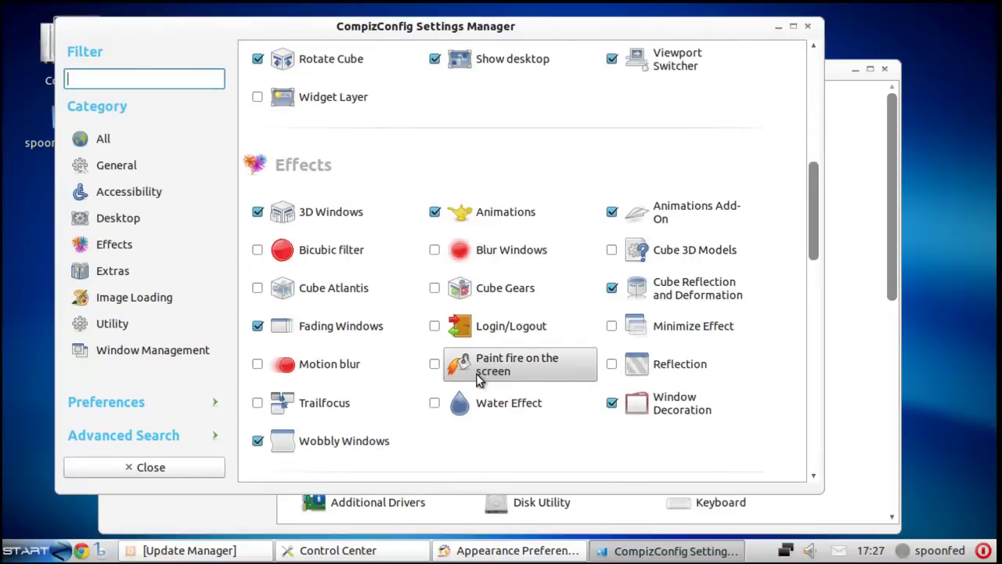
{"action": "left_click", "coordinate": [480, 377]}
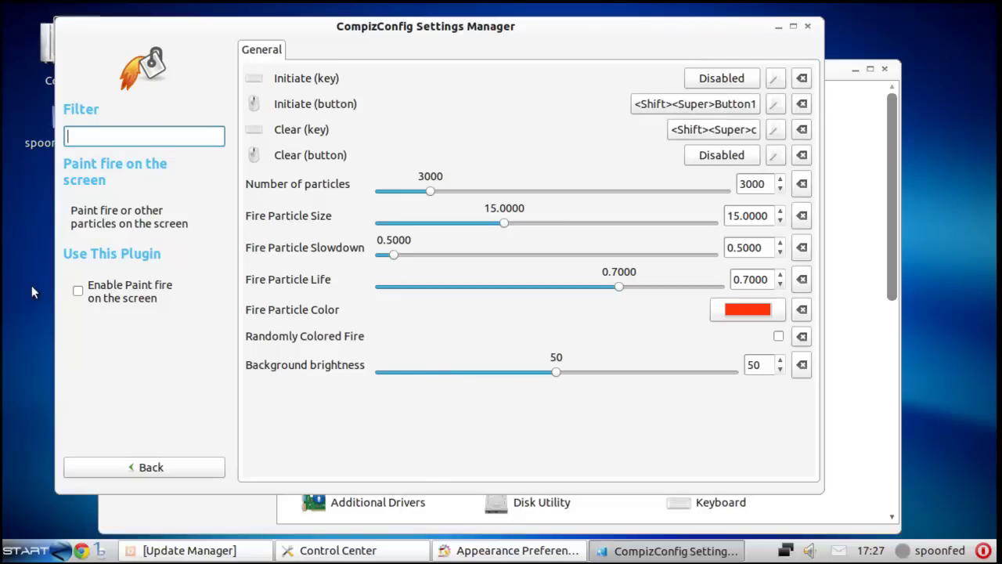
- Enable the Paint fire plugin and set its background brightness to 40
{"action": "left_click", "coordinate": [87, 302]}
{"action": "left_click", "coordinate": [420, 370]}
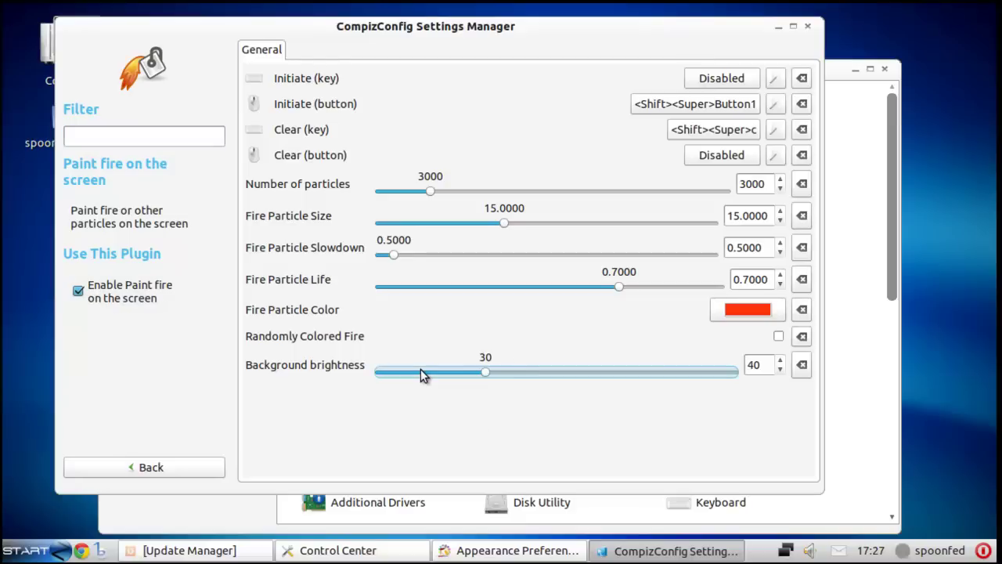
{"action": "left_click", "coordinate": [515, 372]}
- Change the initiate binding to <Shift>Button1, then disable the plugin and return to the plugin list
{"action": "left_click", "coordinate": [693, 105]}
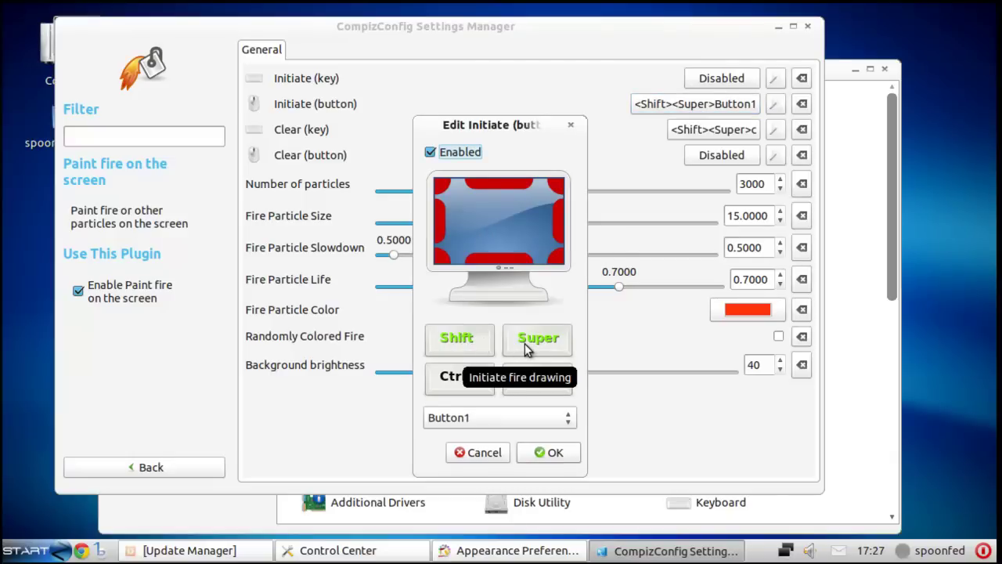
{"action": "left_click", "coordinate": [533, 344]}
{"action": "left_click", "coordinate": [548, 454]}
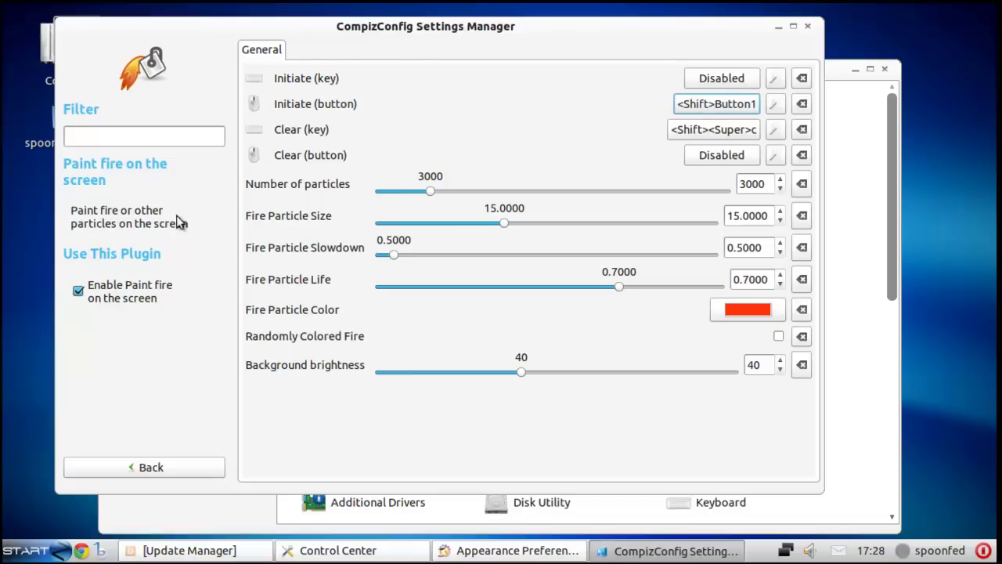
{"action": "left_click", "coordinate": [102, 292]}
{"action": "left_click", "coordinate": [193, 467]}
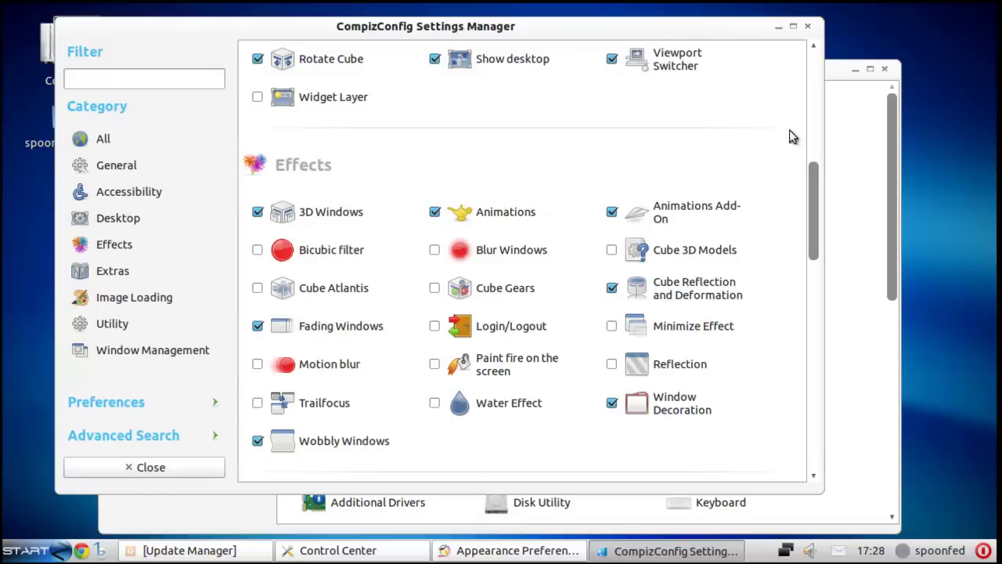
- Close CompizConfig and Control Center, then set the application and document fonts to size 9
{"action": "left_click", "coordinate": [807, 26]}
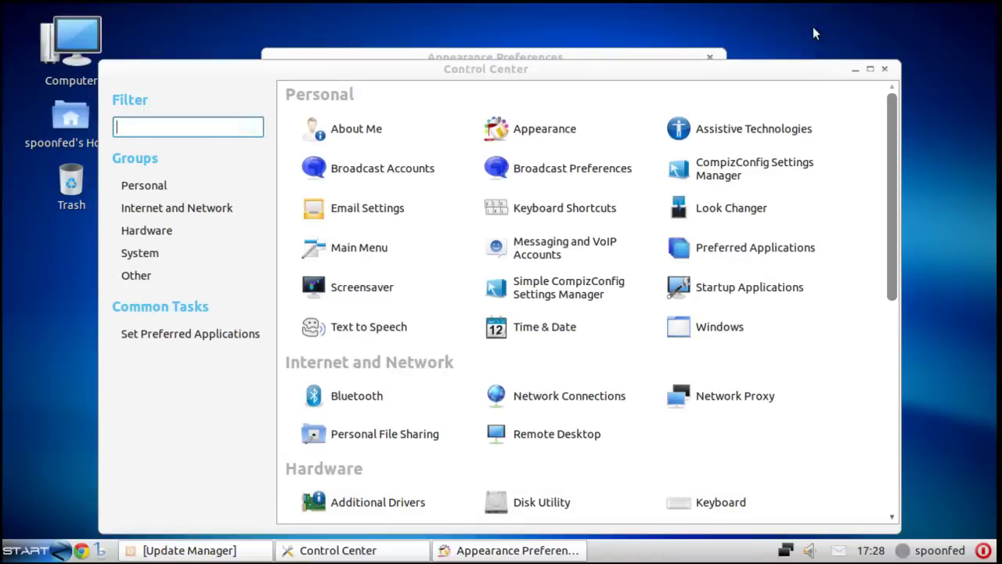
{"action": "left_click", "coordinate": [884, 69]}
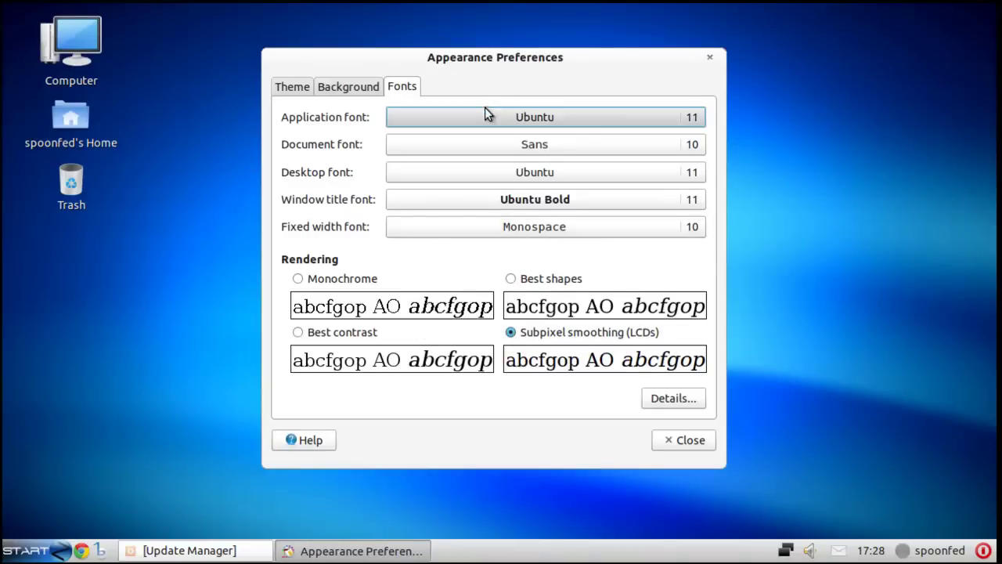
{"action": "left_click", "coordinate": [638, 117]}
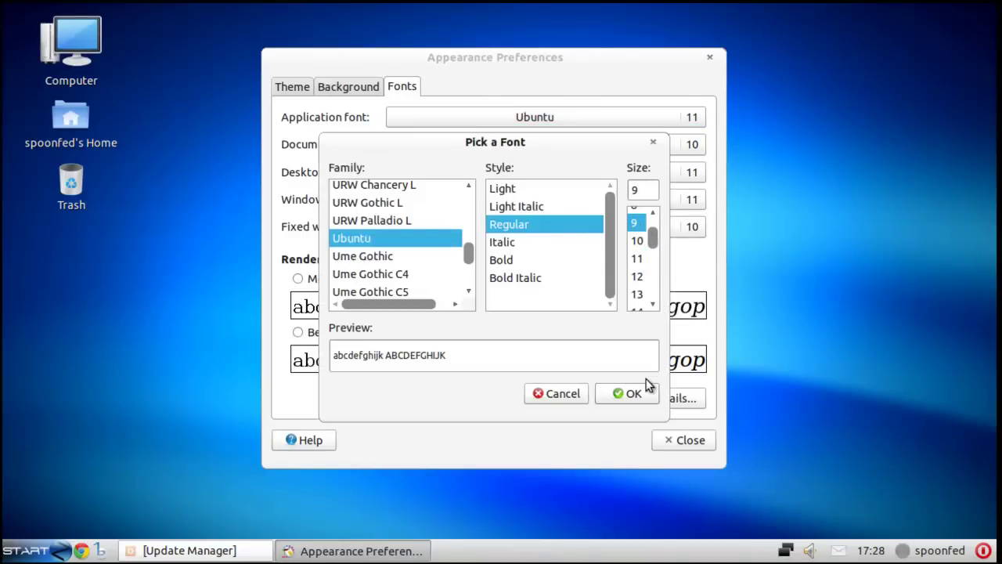
{"action": "left_click", "coordinate": [644, 386]}
{"action": "left_click", "coordinate": [688, 143]}
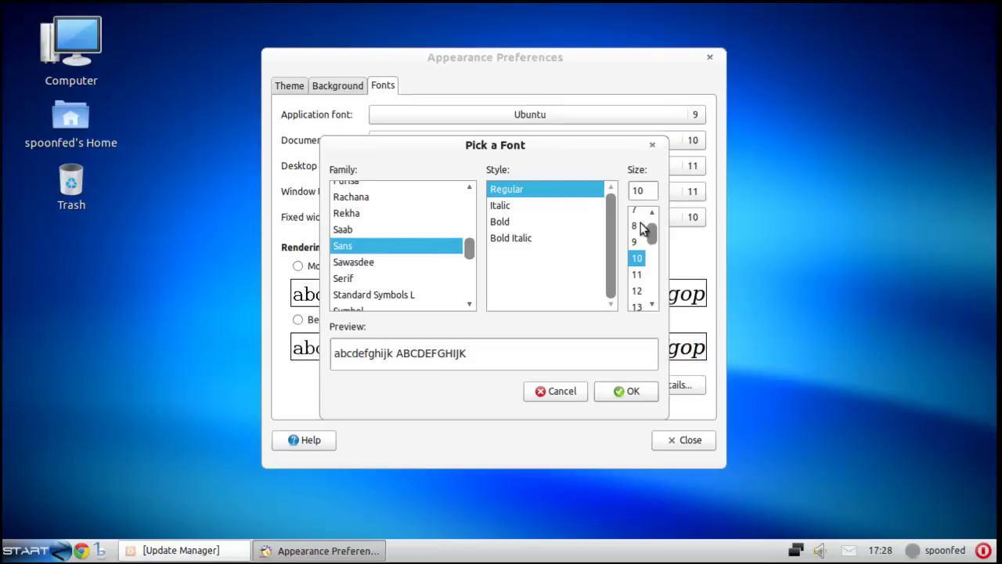
{"action": "left_click", "coordinate": [638, 241]}
{"action": "left_click", "coordinate": [636, 390]}
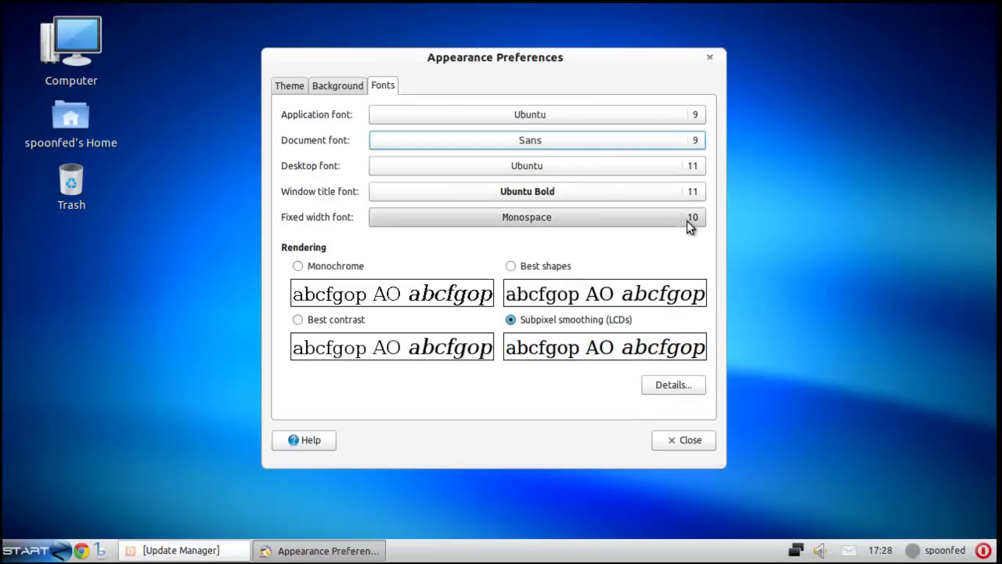
- Set the desktop, window title and fixed-width fonts to size 9
{"action": "left_click", "coordinate": [696, 175]}
{"action": "left_click", "coordinate": [635, 225]}
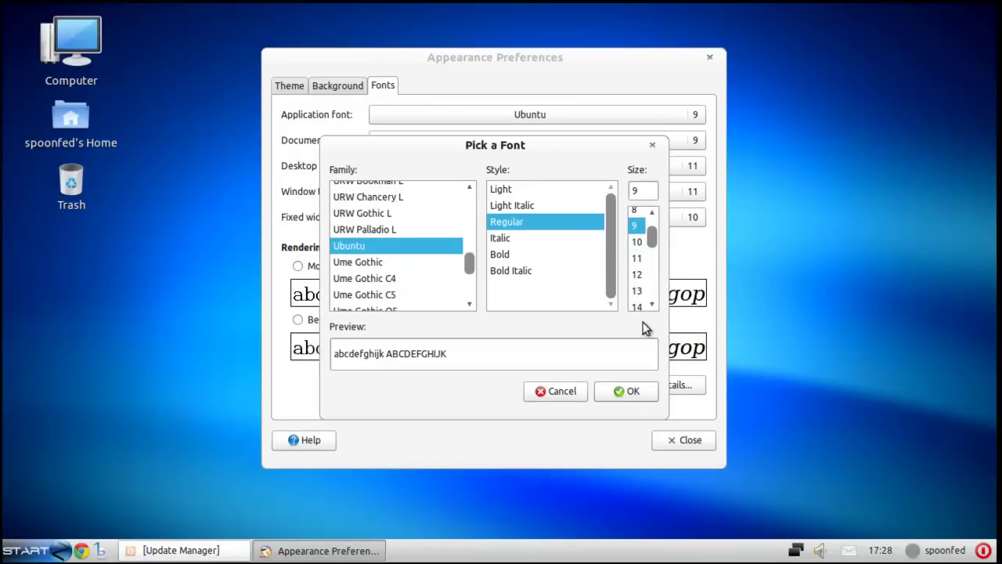
{"action": "left_click", "coordinate": [631, 391]}
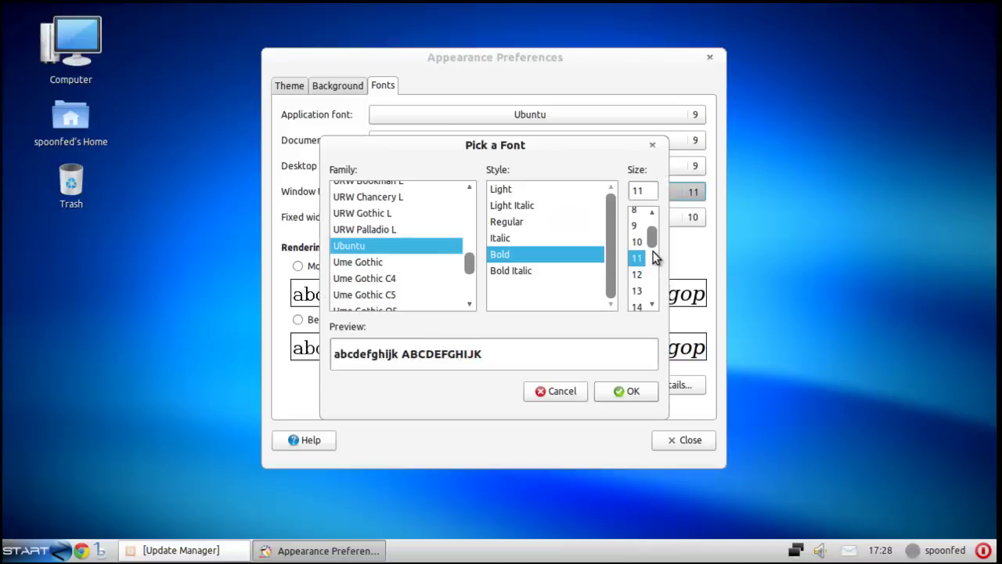
{"action": "left_click", "coordinate": [636, 225]}
{"action": "left_click", "coordinate": [640, 381]}
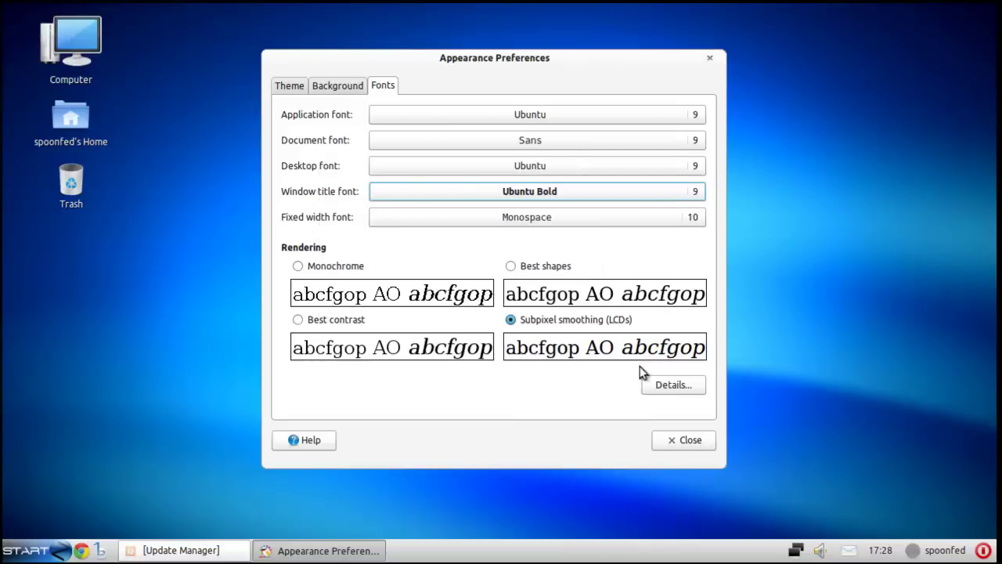
{"action": "left_click", "coordinate": [693, 218]}
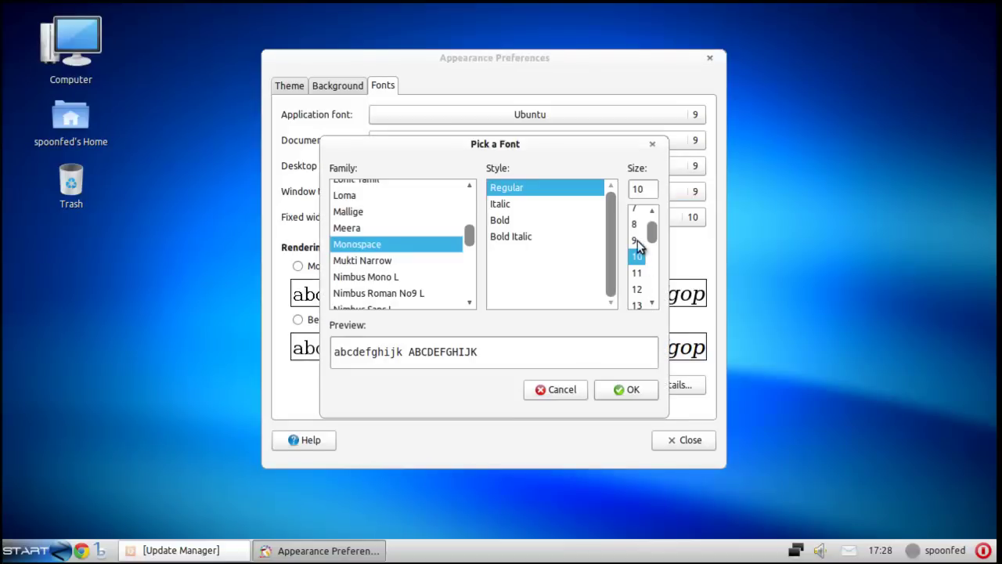
{"action": "left_click", "coordinate": [636, 240]}
{"action": "left_click", "coordinate": [630, 389]}
- Close Appearance Preferences and restore the Computer desktop icon to its original size
{"action": "left_click", "coordinate": [684, 443]}
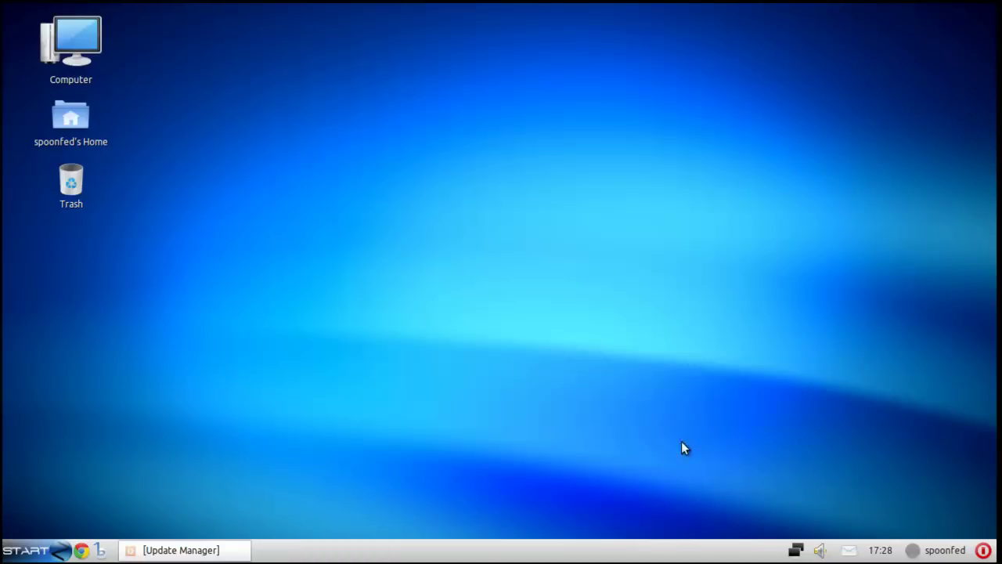
{"action": "right_click", "coordinate": [221, 137]}
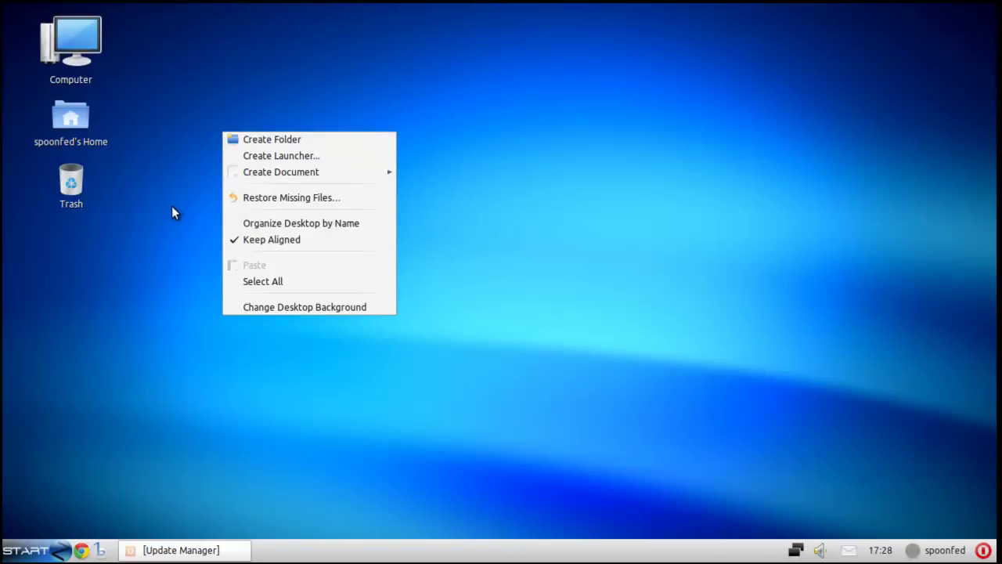
{"action": "left_click", "coordinate": [183, 165]}
{"action": "right_click", "coordinate": [77, 51]}
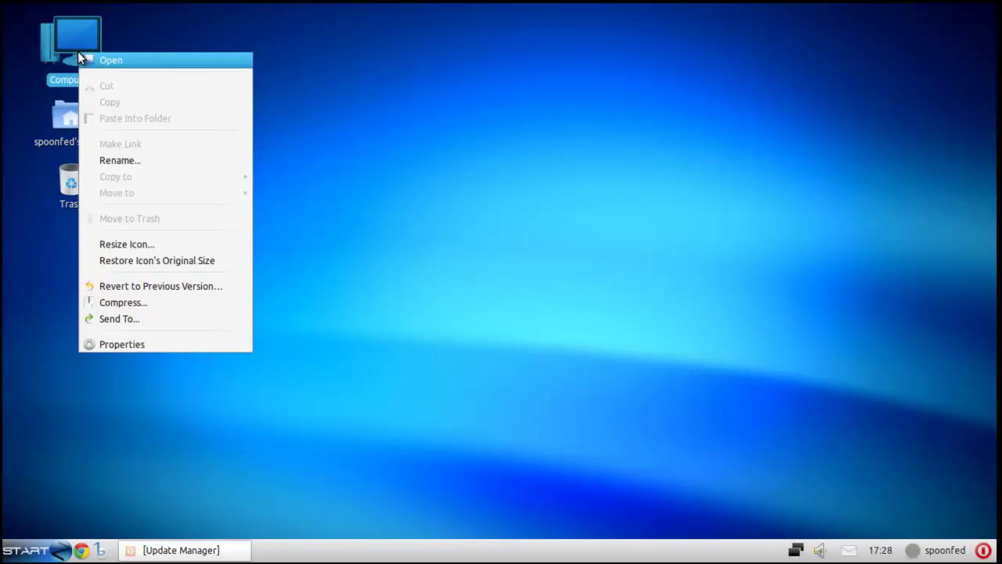
{"action": "left_click", "coordinate": [166, 263]}
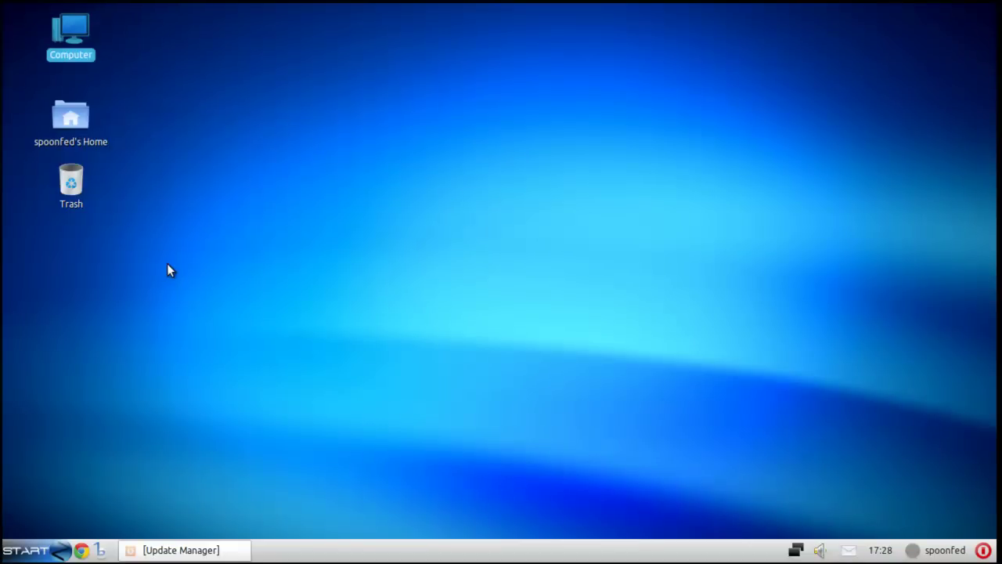
- Realign the three desktop icons by moving them up together
{"action": "right_click", "coordinate": [70, 115]}
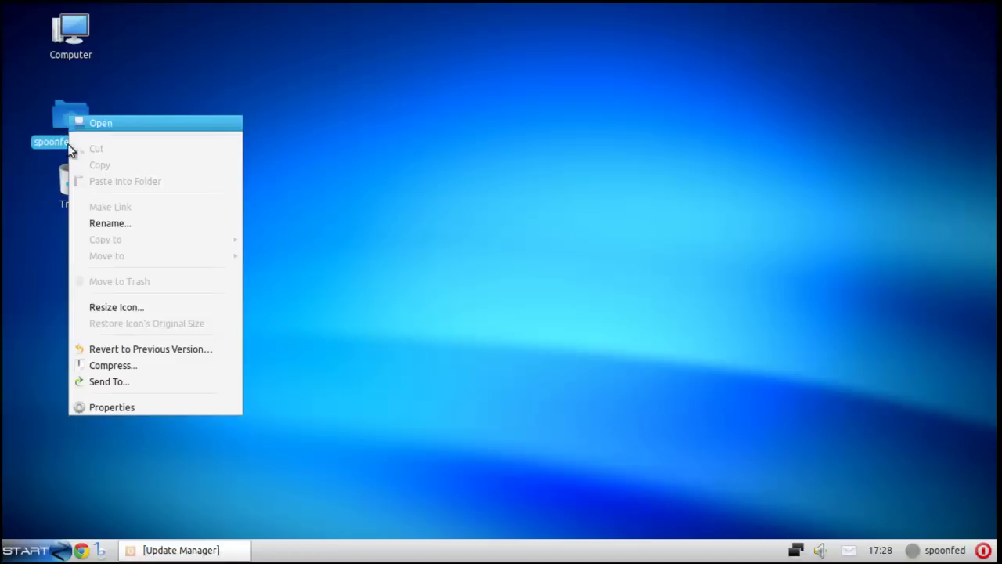
{"action": "left_click", "coordinate": [213, 405]}
{"action": "left_click_drag", "start_coordinate": [105, 61], "coordinate": [96, 82]}
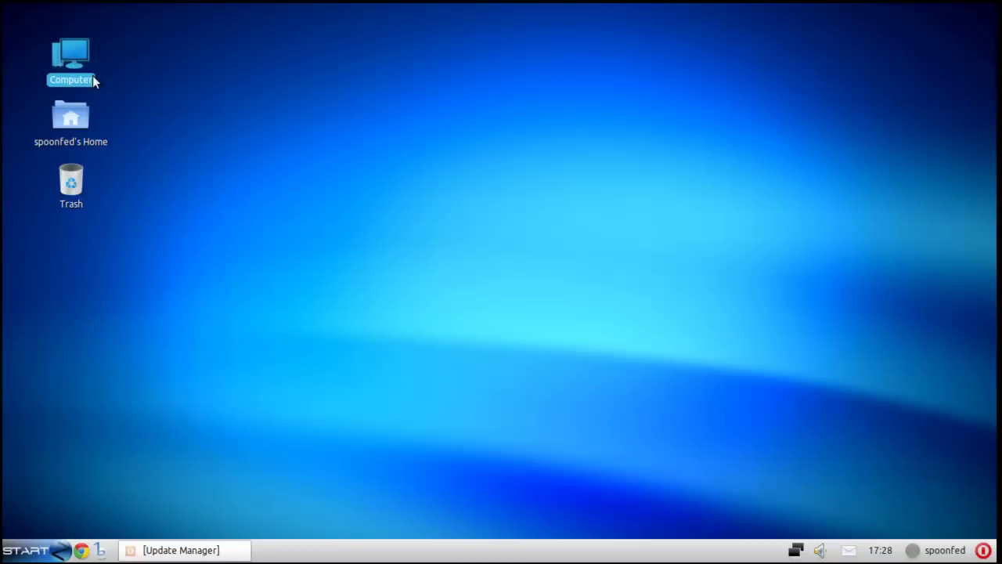
{"action": "left_click_drag", "start_coordinate": [152, 39], "coordinate": [27, 326]}
{"action": "left_click_drag", "start_coordinate": [69, 59], "coordinate": [82, 40]}
{"action": "left_click", "coordinate": [87, 181]}
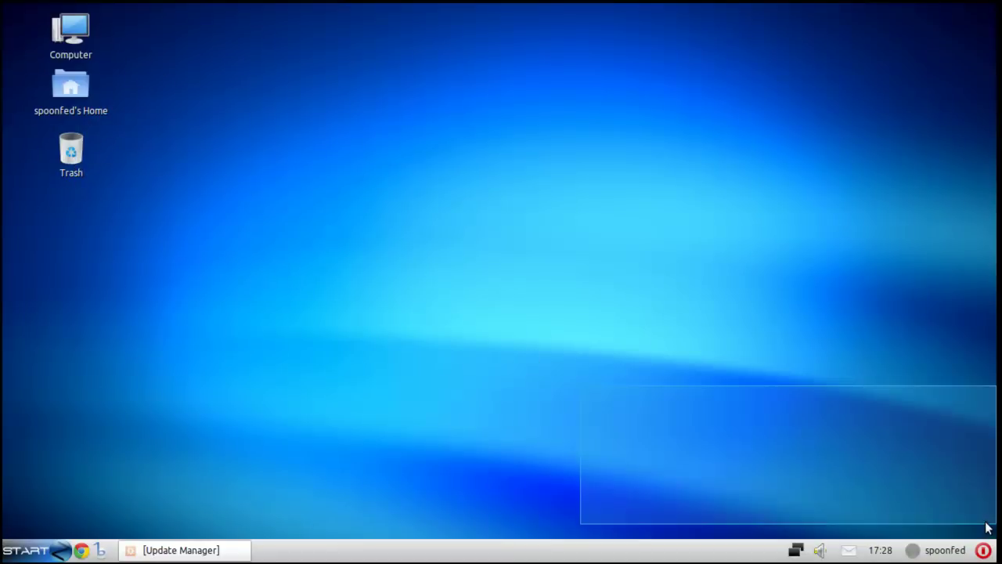
- Move Trash to the desktop's bottom-right corner and bring back Update Manager
{"action": "left_click_drag", "start_coordinate": [78, 153], "coordinate": [939, 490]}
{"action": "left_click", "coordinate": [916, 497]}
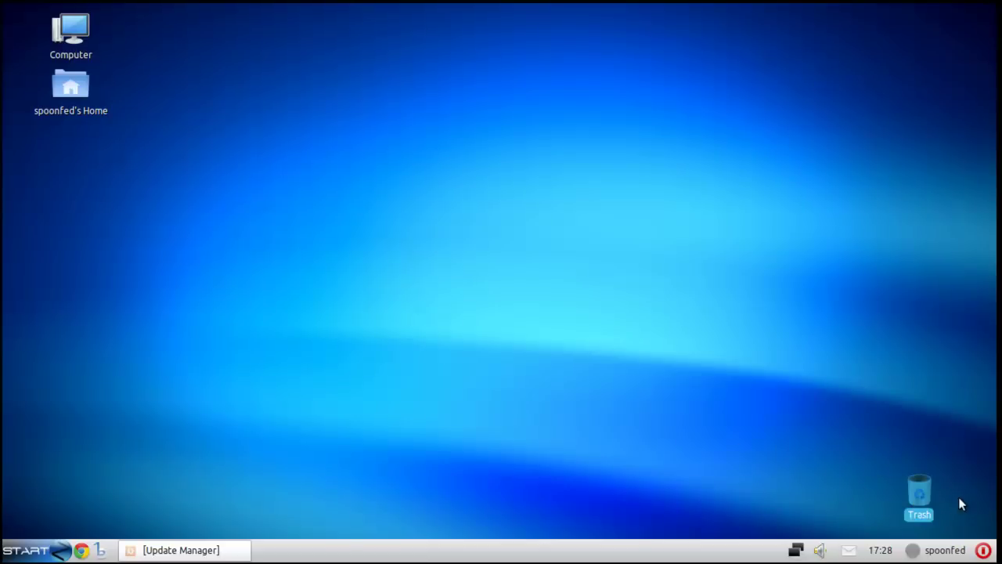
{"action": "left_click", "coordinate": [179, 549]}
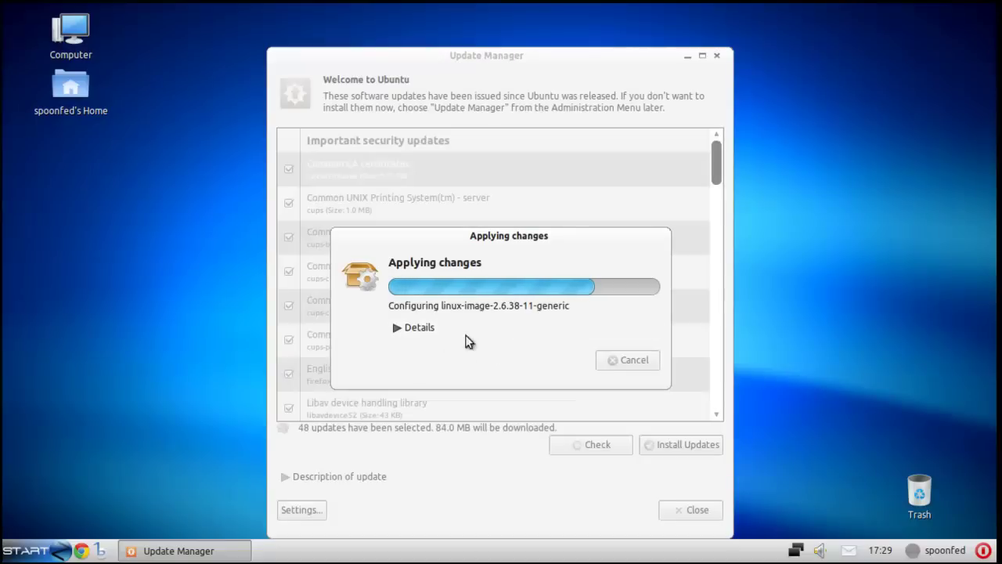
- Minimize Update Manager and open the START menu
{"action": "left_click", "coordinate": [687, 57]}
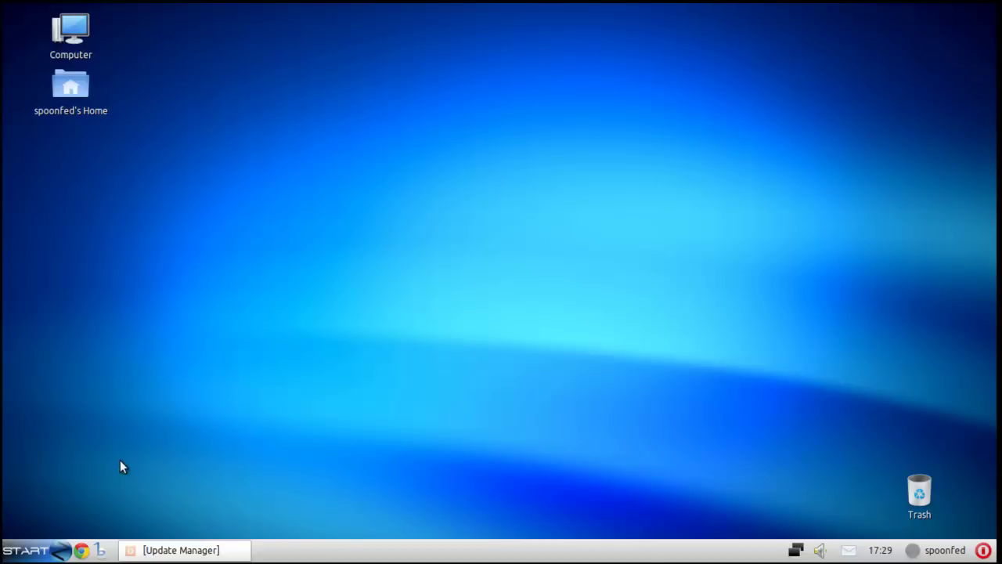
{"action": "left_click", "coordinate": [47, 550]}
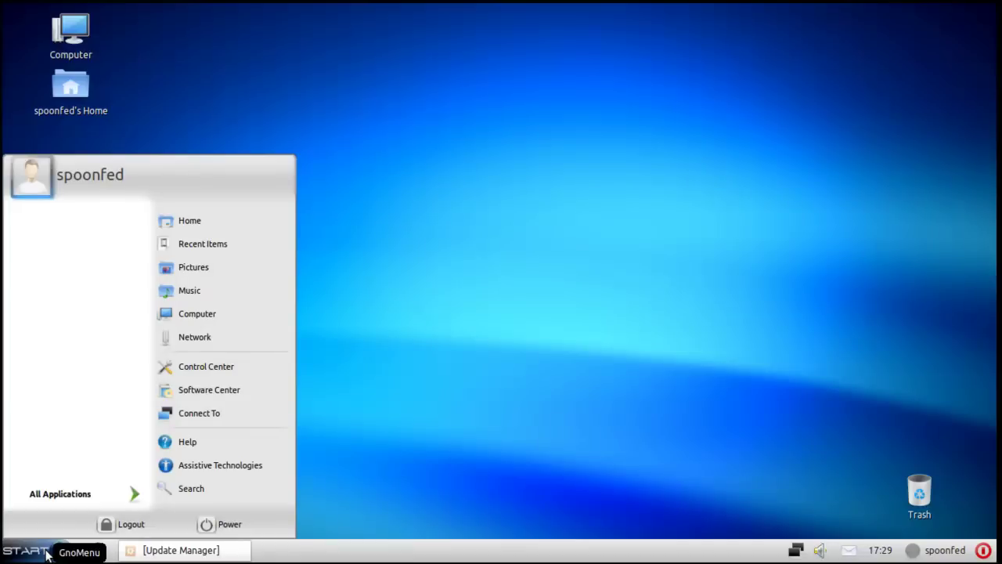
- Browse the All Applications categories, then close the menu and restore Update Manager
{"action": "left_click", "coordinate": [69, 498]}
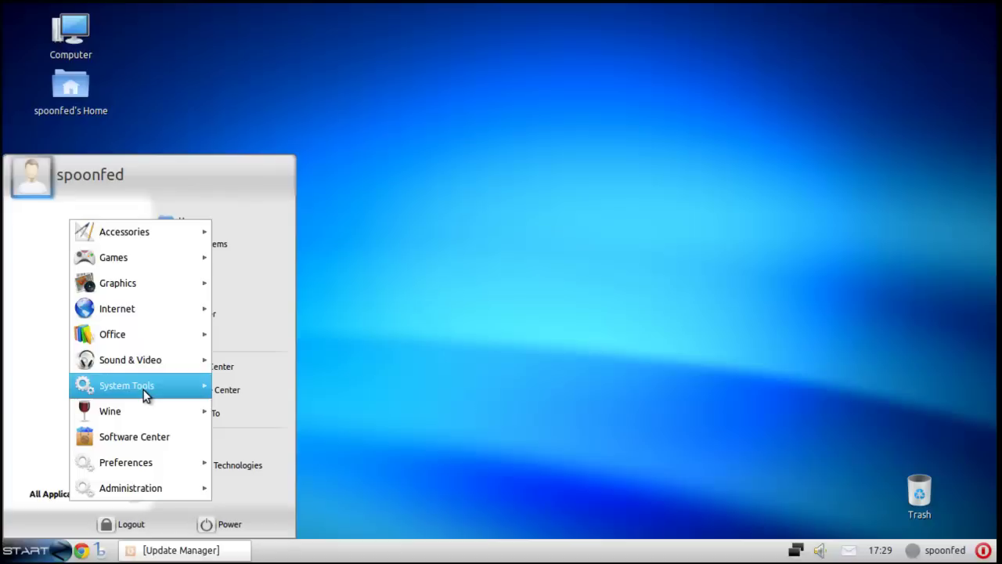
{"action": "mouse_move", "coordinate": [144, 395]}
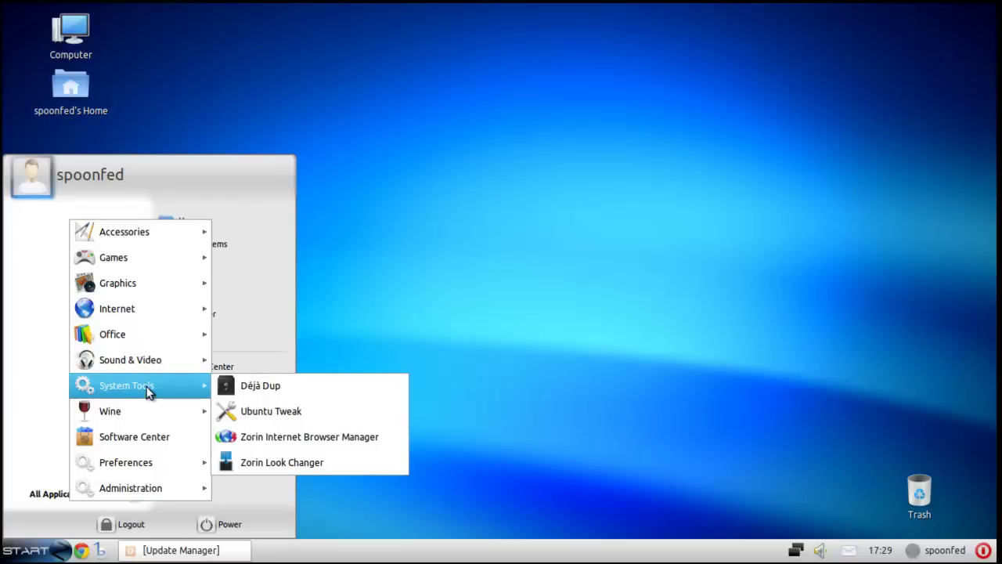
{"action": "mouse_move", "coordinate": [165, 372]}
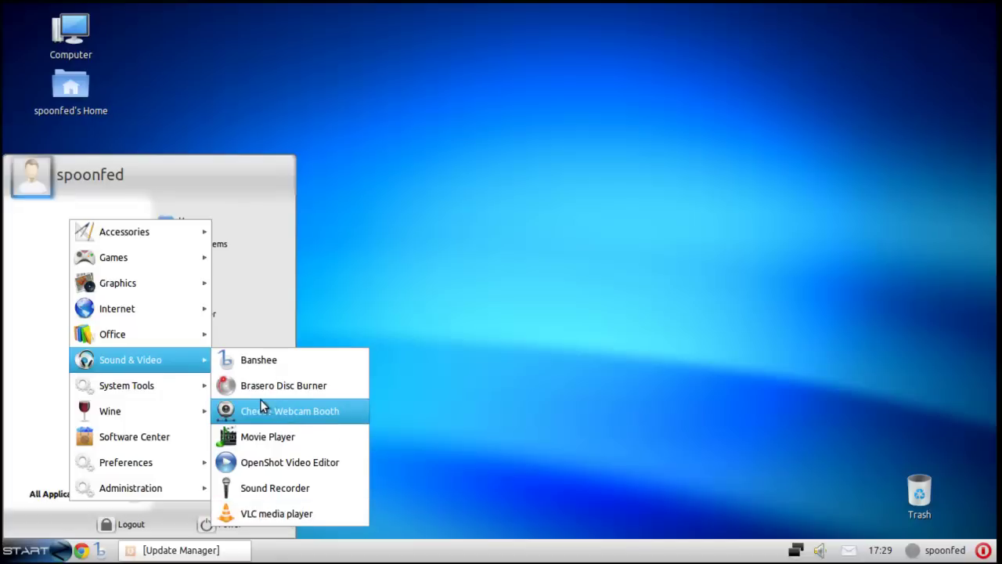
{"action": "mouse_move", "coordinate": [193, 333]}
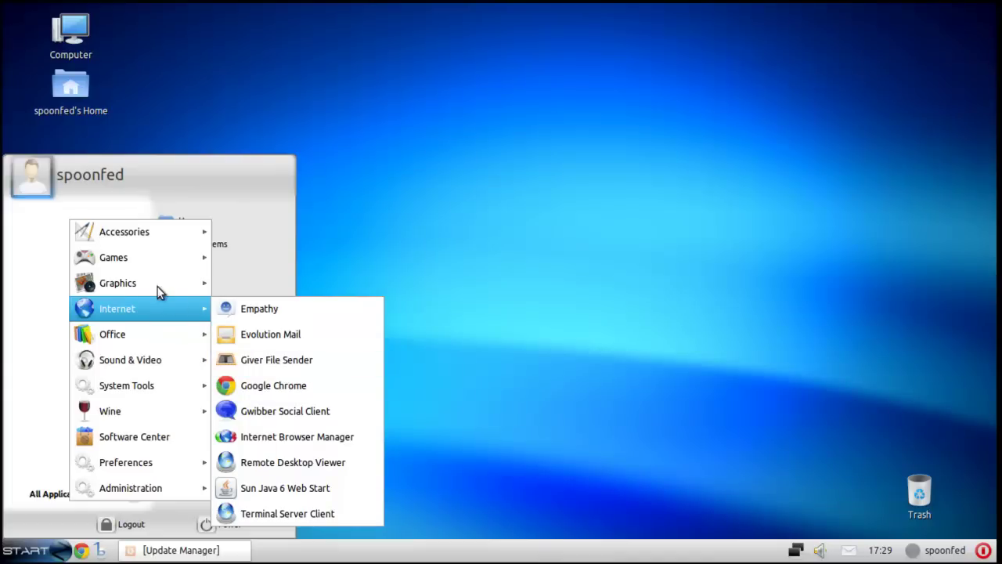
{"action": "mouse_move", "coordinate": [153, 290]}
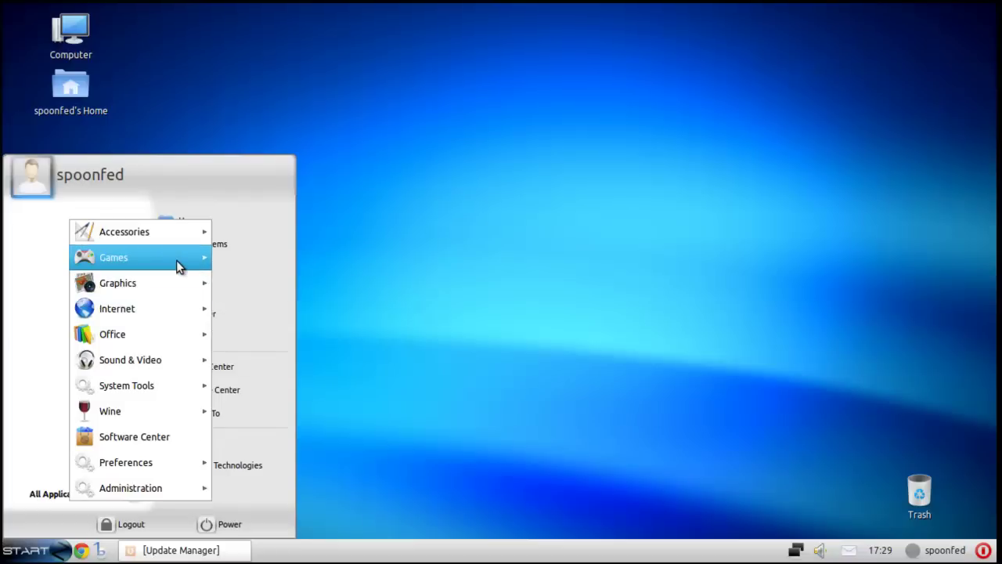
{"action": "left_click", "coordinate": [35, 551]}
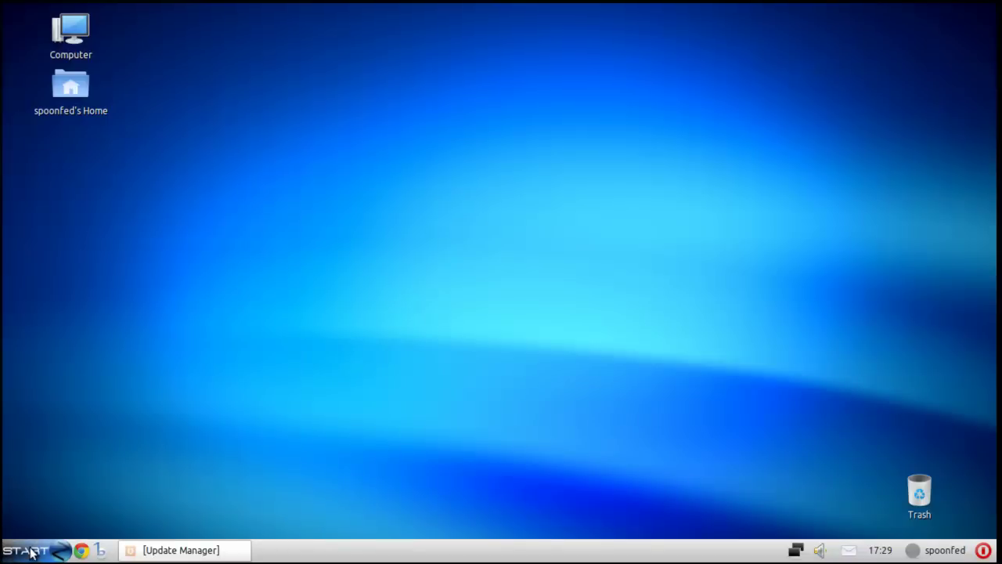
{"action": "left_click", "coordinate": [205, 556]}
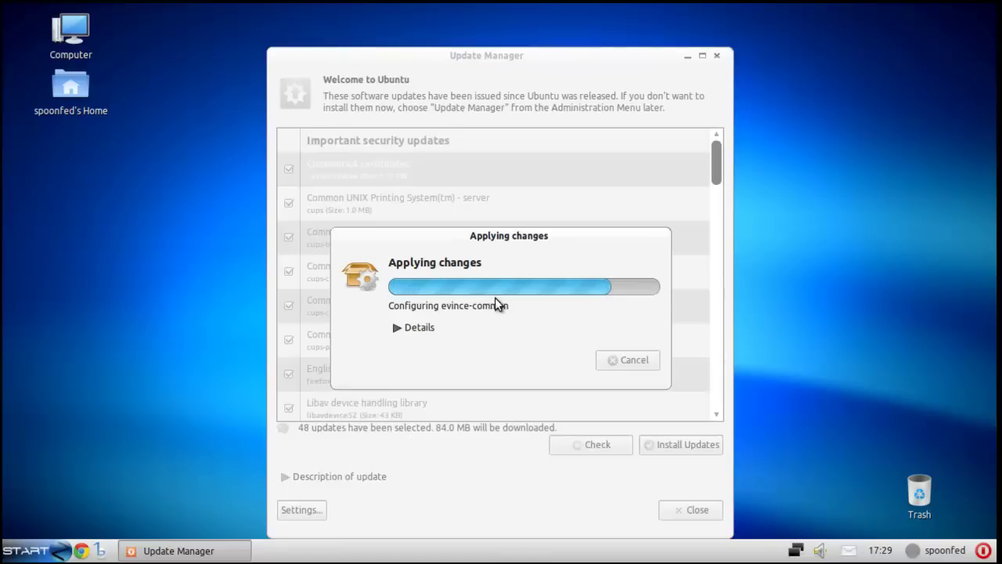